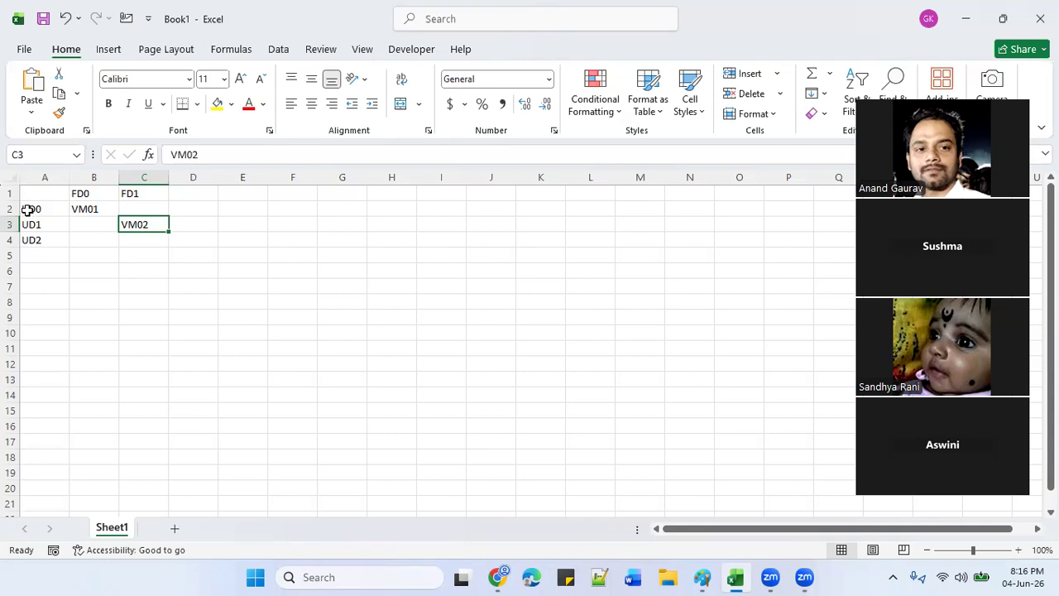
# Review the UD0 and UD1 update domain rows and the VM02 entry in the grid.
pyautogui.click(28, 209)
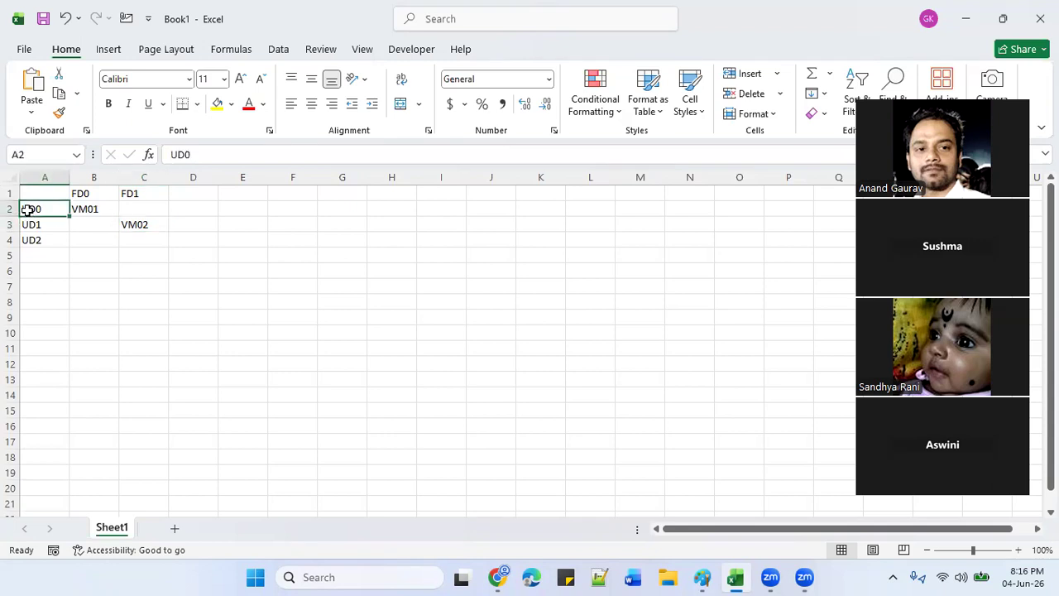
pyautogui.press('Right')
pyautogui.press('Right')
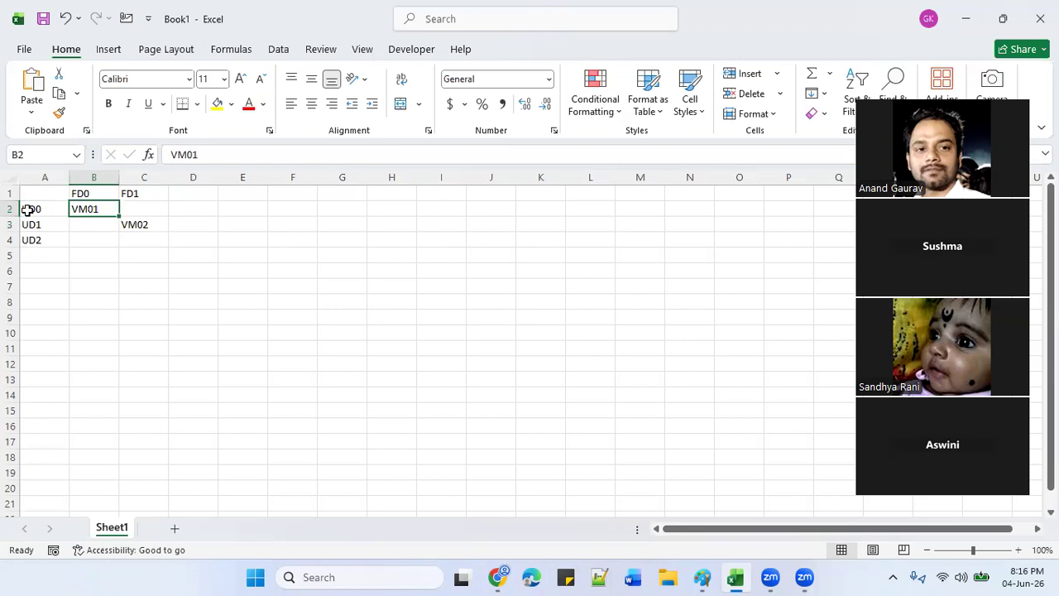
pyautogui.click(132, 225)
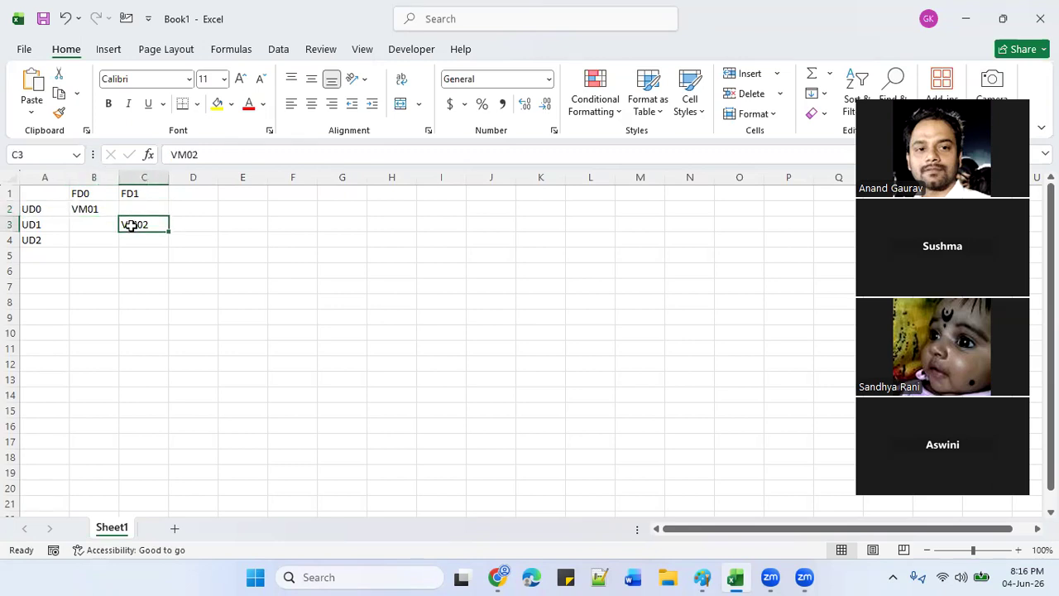
pyautogui.click(22, 221)
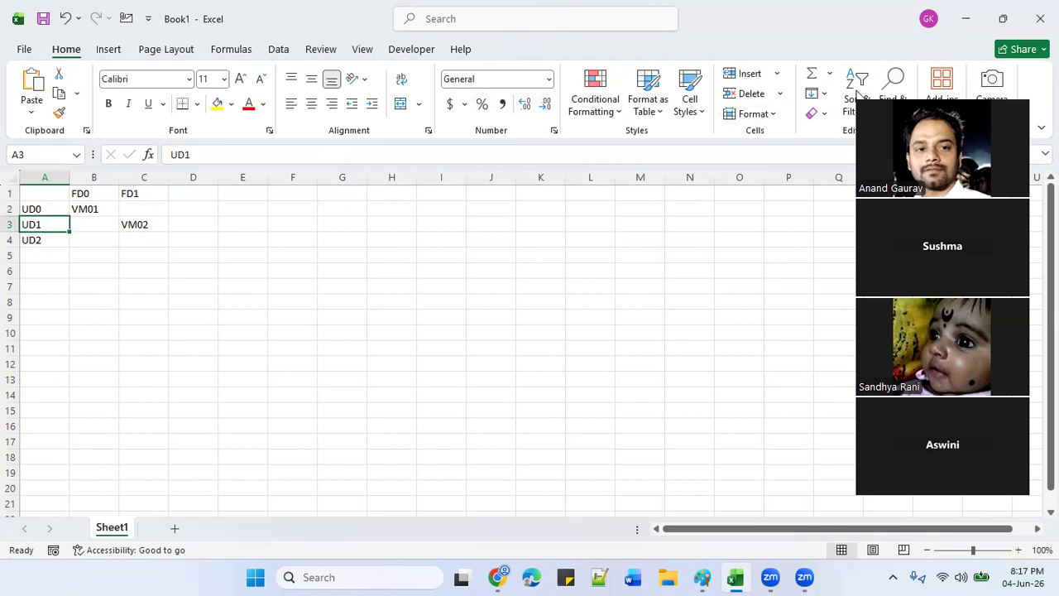
# Enter header FD2 in D1 and VM03 in D4, then return to the avset01 page.
pyautogui.click(195, 193)
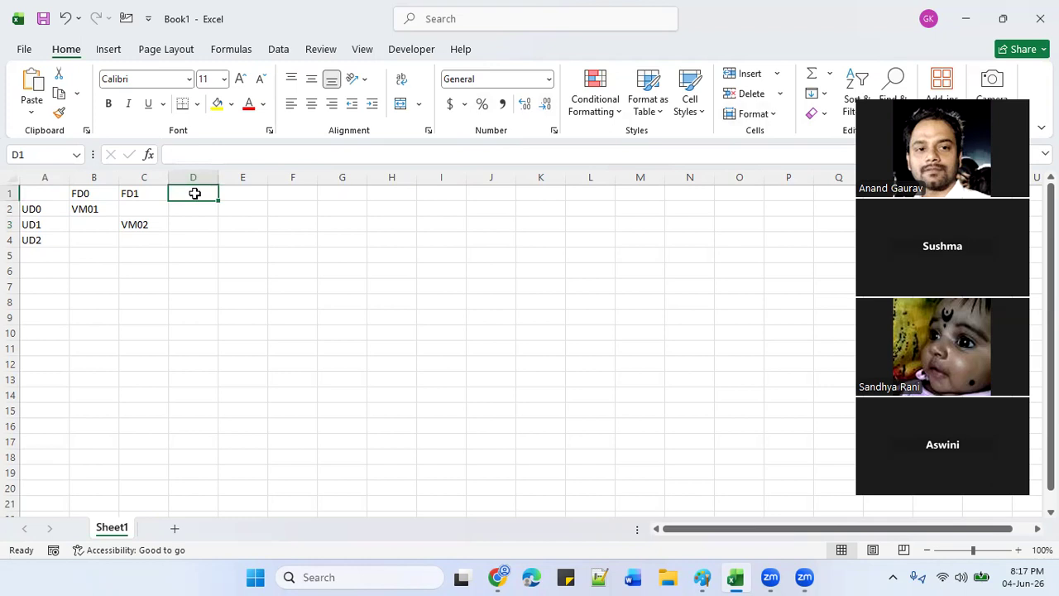
pyautogui.write('F')
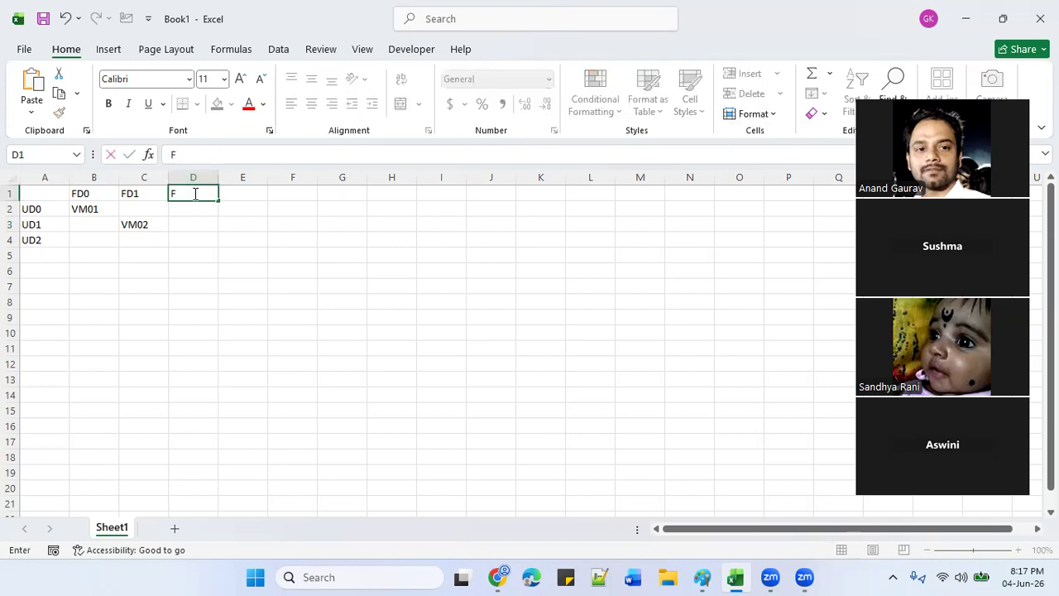
pyautogui.write('D2')
pyautogui.click(189, 241)
pyautogui.doubleClick(189, 241)
pyautogui.write('VM#')
pyautogui.press('BackSpace')
pyautogui.write('03')
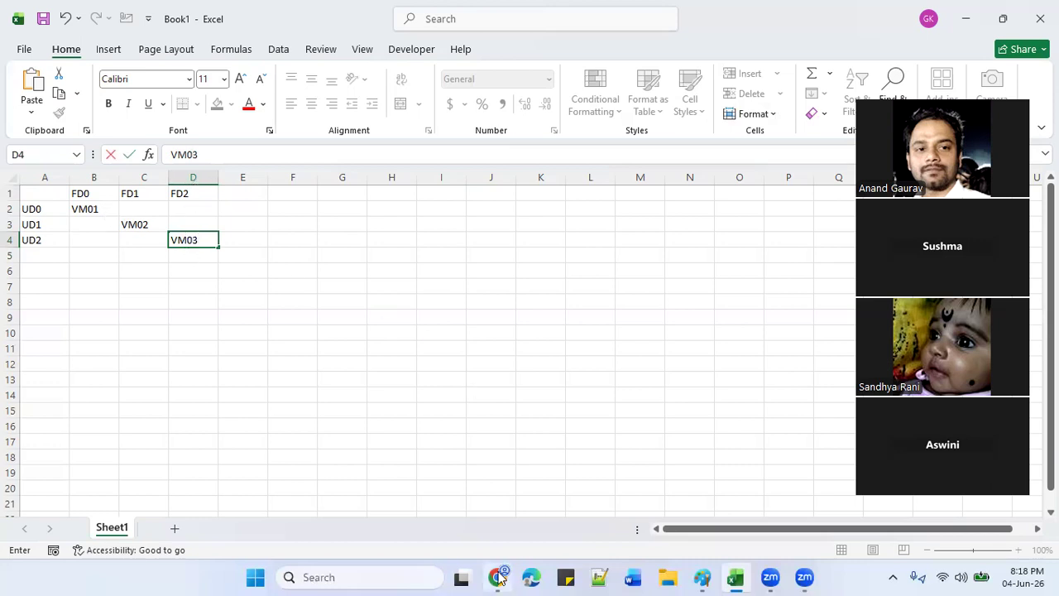
pyautogui.moveTo(498, 576)
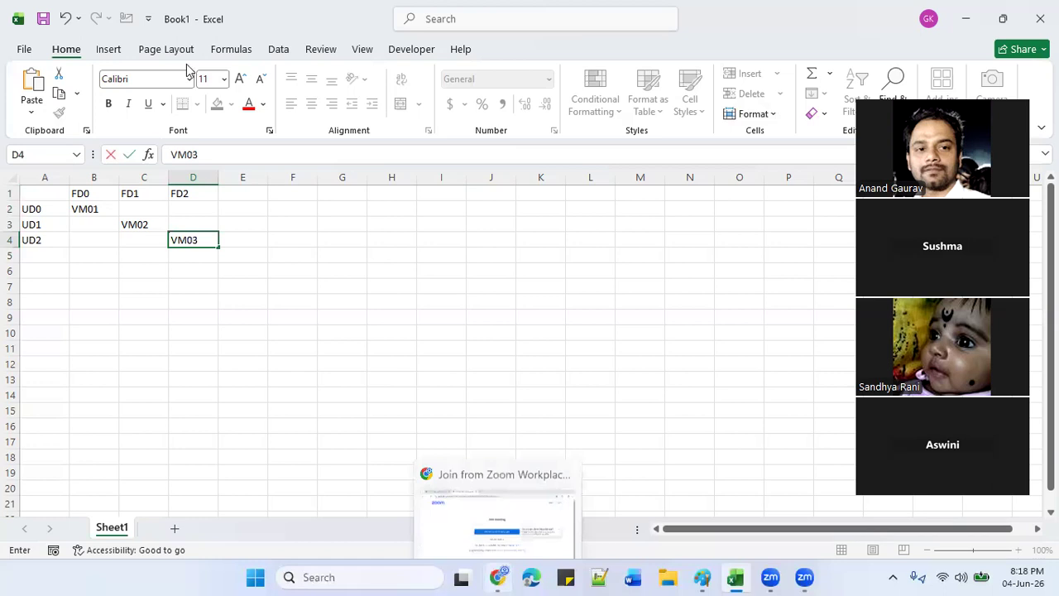
pyautogui.click(124, 5)
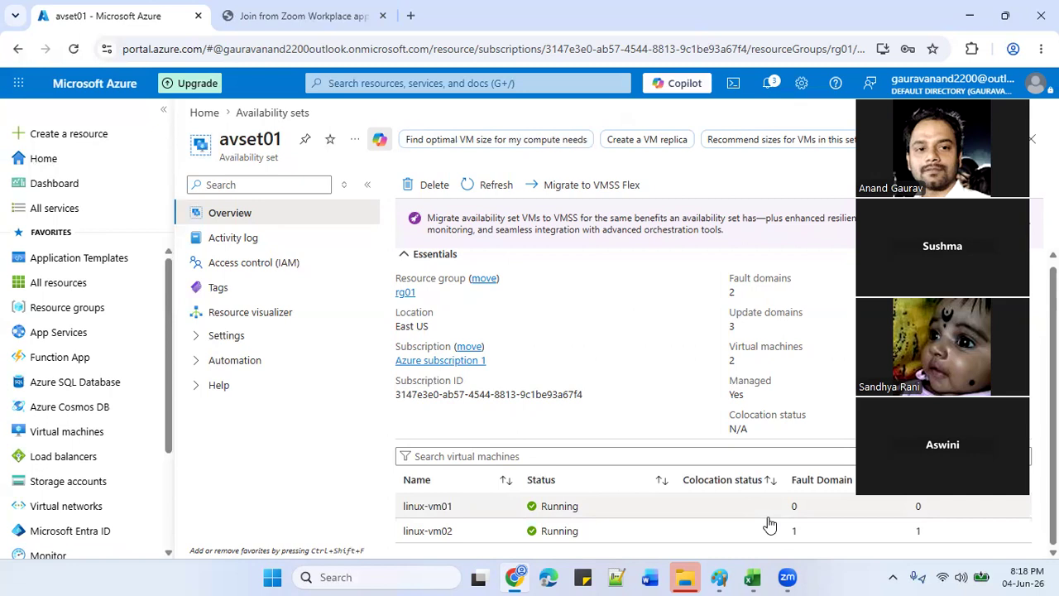
pyautogui.click(753, 577)
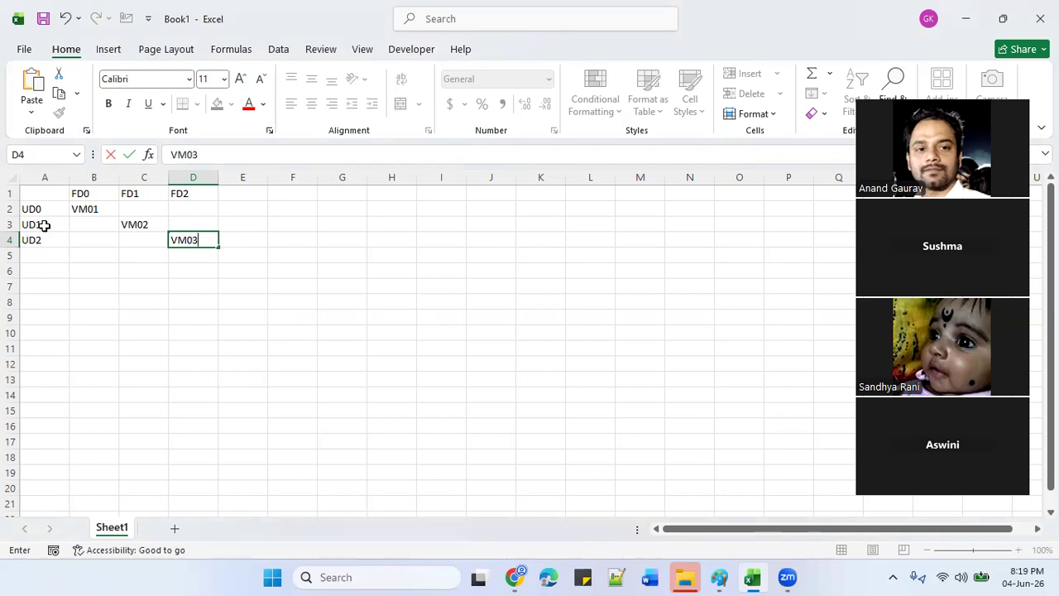
# Clear the UD2 label in A4 and the VM03 entry in D4.
pyautogui.click(44, 224)
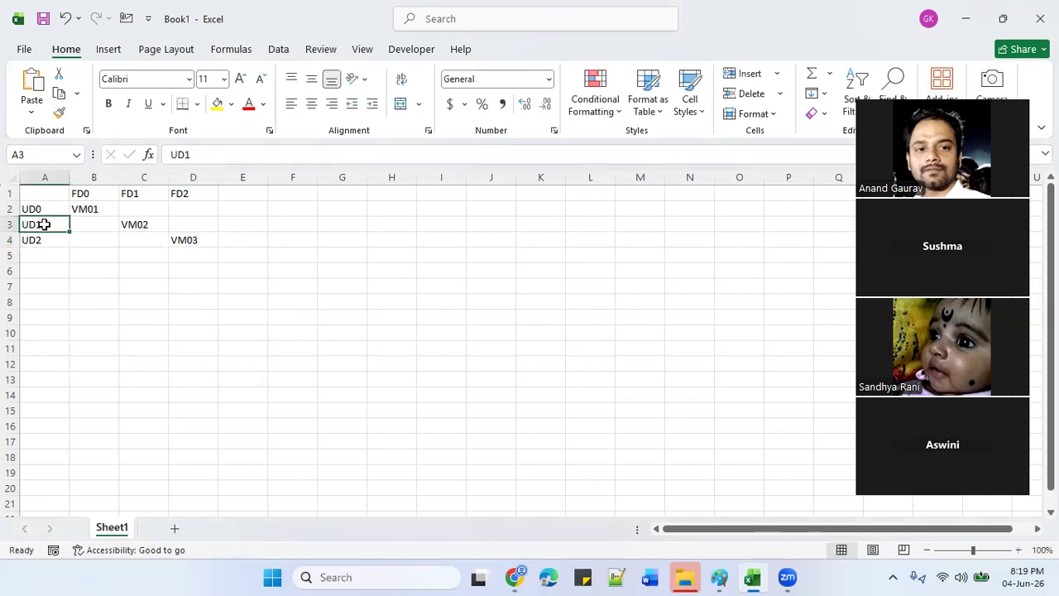
pyautogui.click(42, 240)
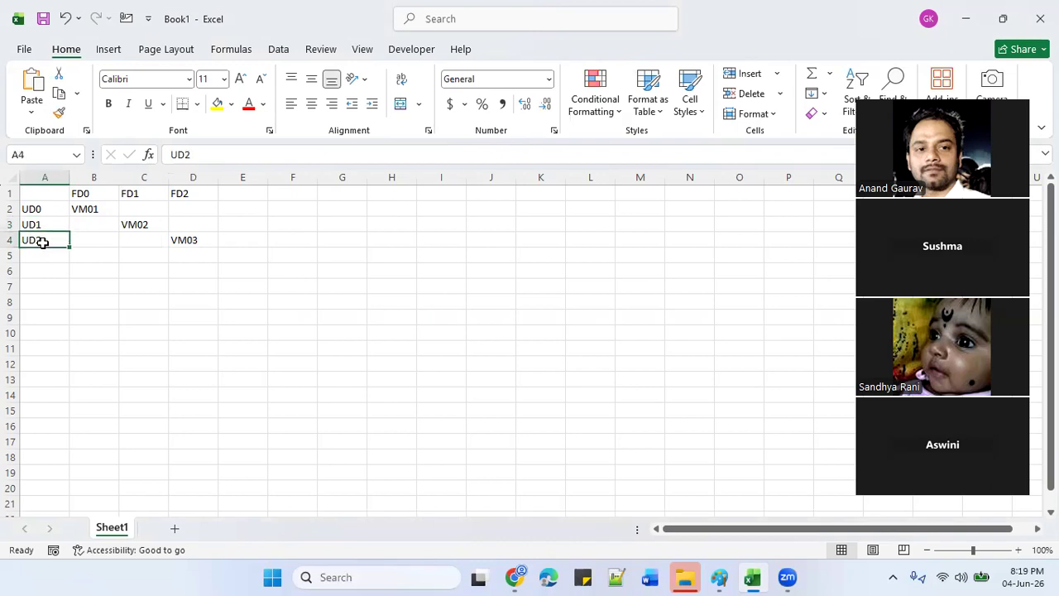
pyautogui.press('BackSpace')
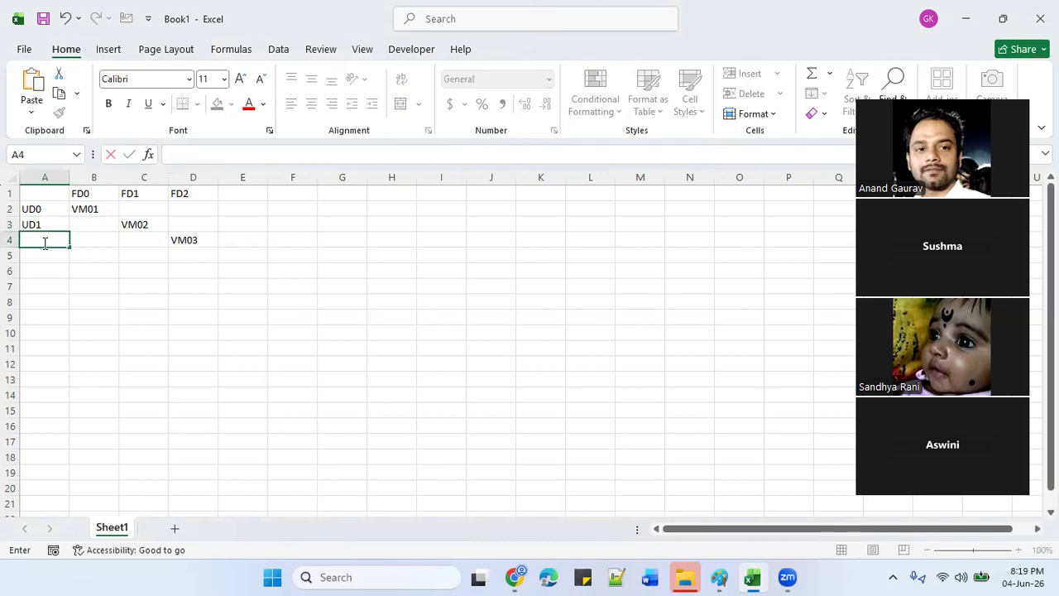
pyautogui.click(191, 240)
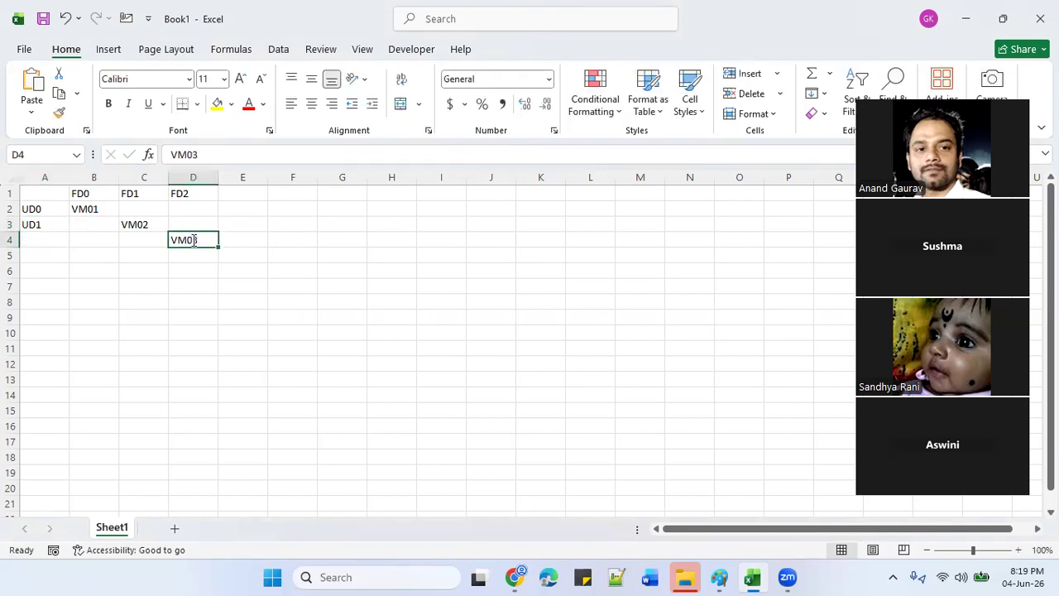
pyautogui.press('BackSpace')
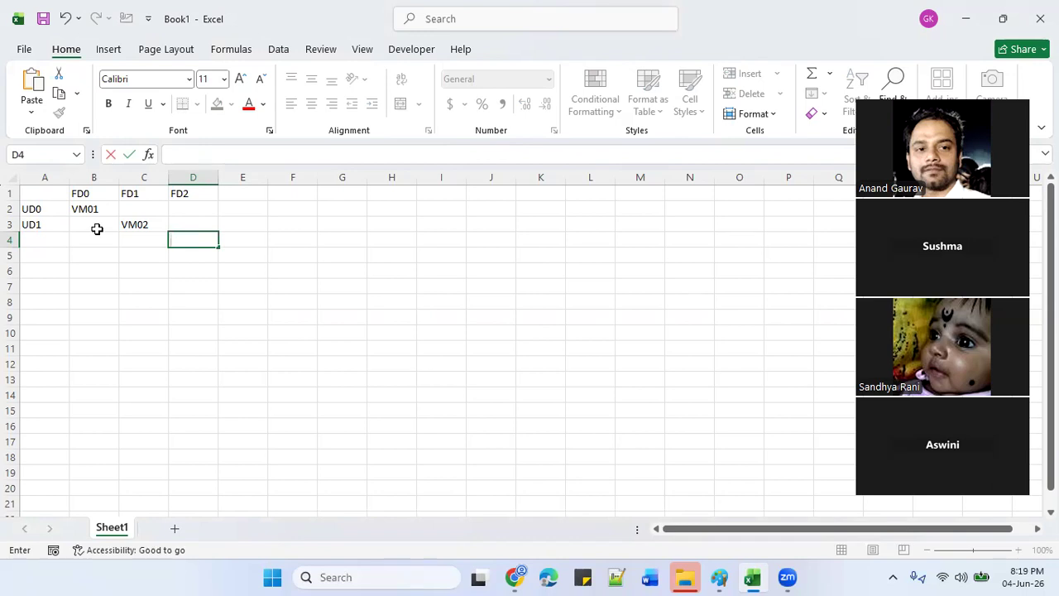
# Select the FD0, FD1 and FD2 columns to review the remaining layout.
pyautogui.click(189, 192)
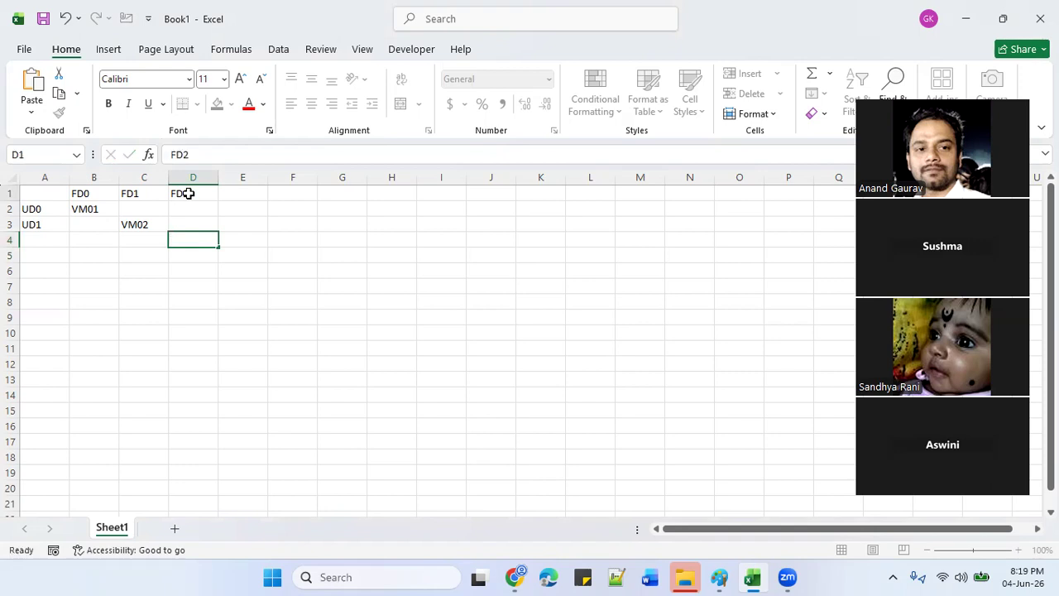
pyautogui.click(45, 244)
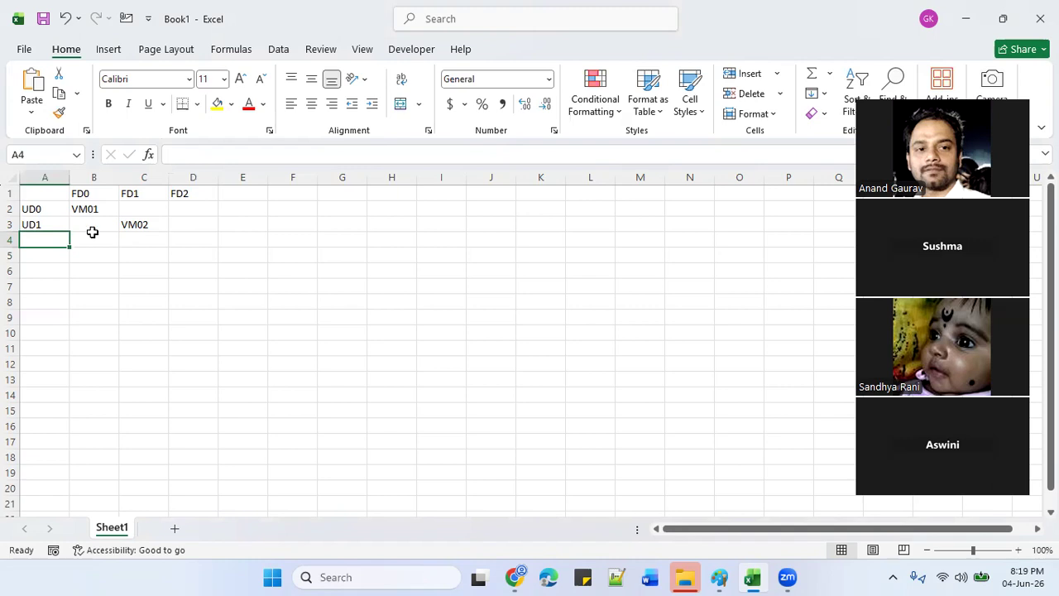
pyautogui.moveTo(92, 192); pyautogui.dragTo(92, 240)
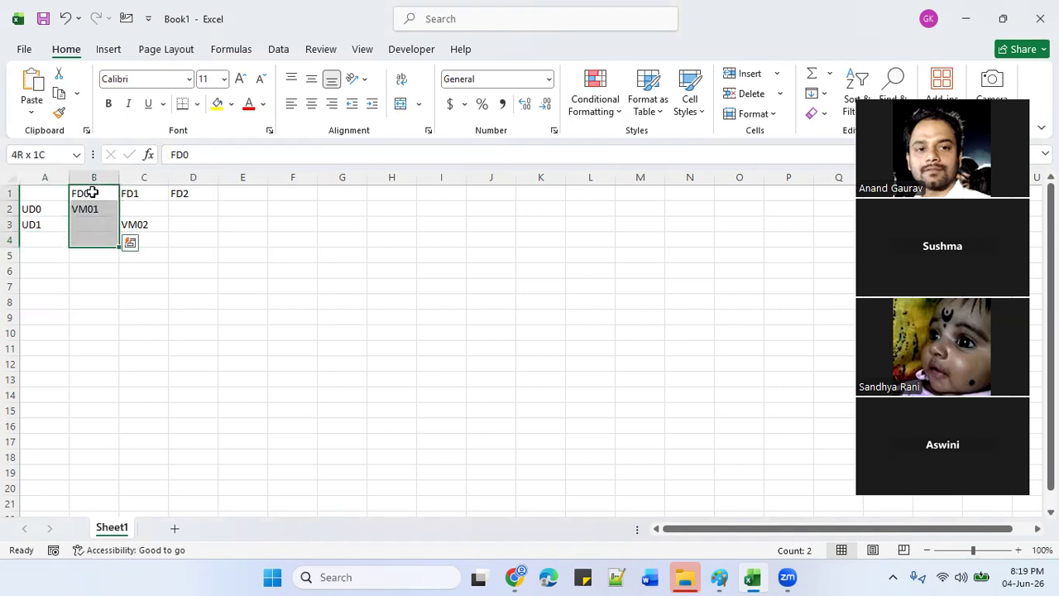
pyautogui.click(141, 195)
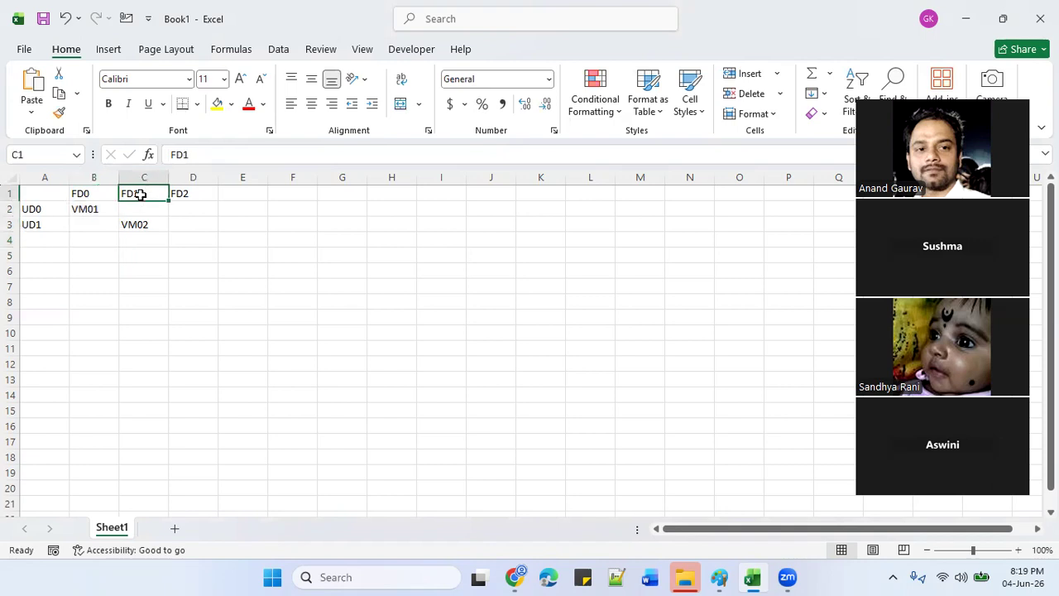
pyautogui.moveTo(141, 195); pyautogui.dragTo(141, 205)
pyautogui.hotkey('shift', 'Down')
pyautogui.hotkey('shift', 'Down')
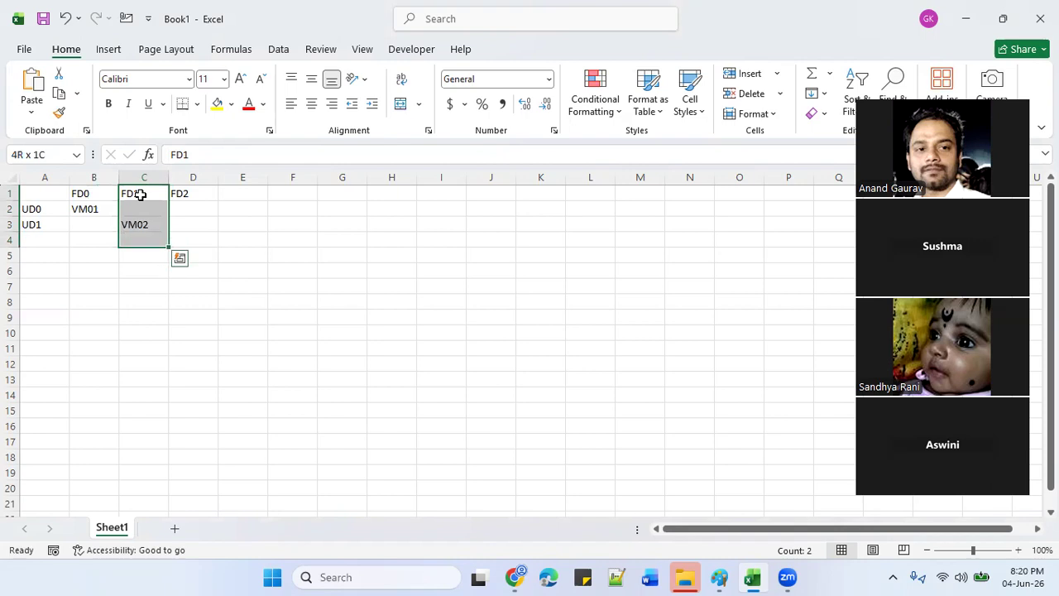
pyautogui.click(188, 194)
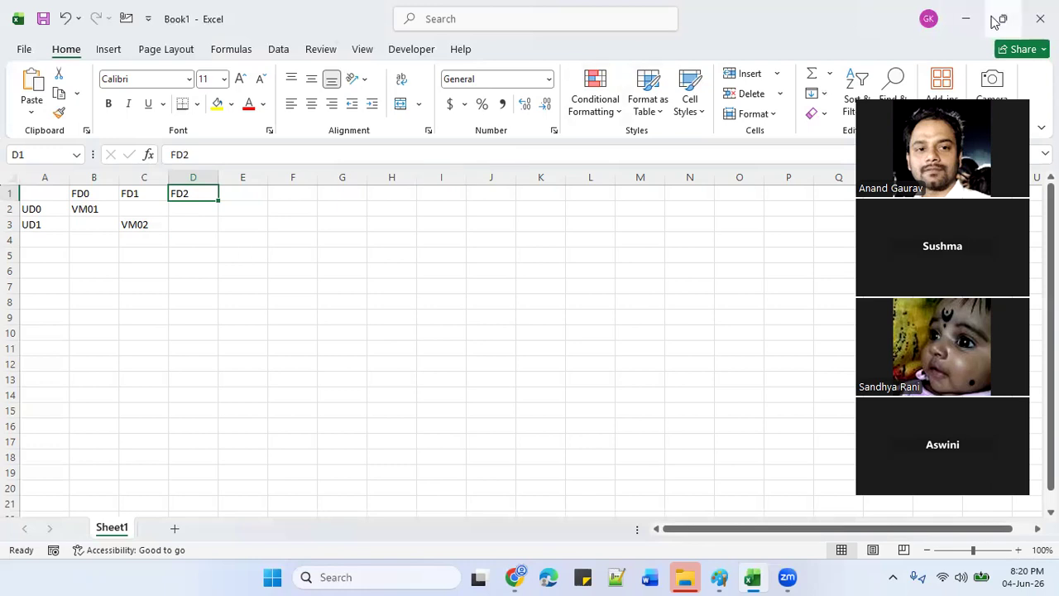
# Minimize Excel and go to the Azure portal Home page in the browser.
pyautogui.click(969, 25)
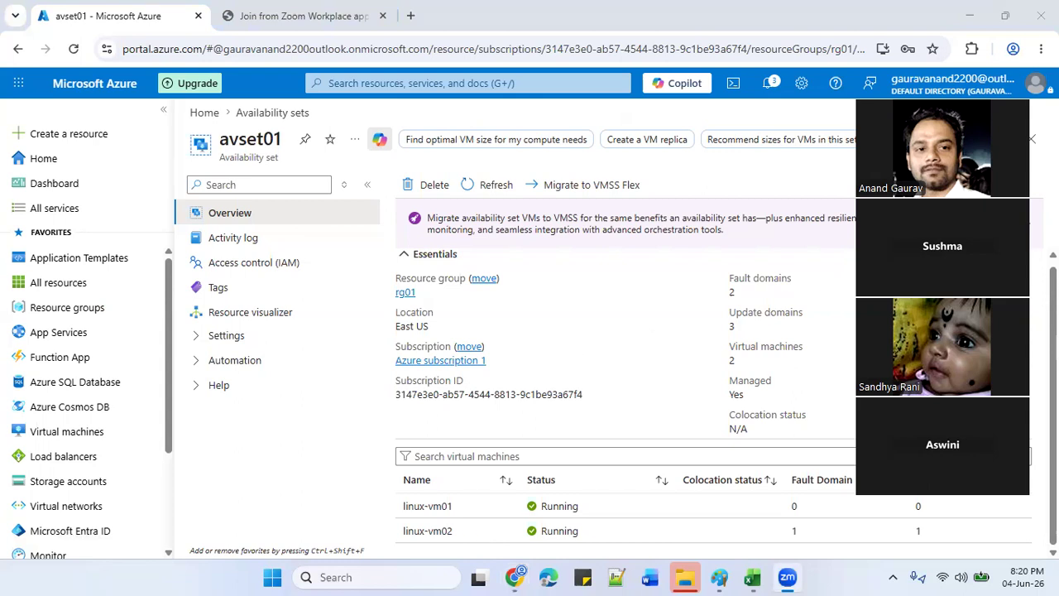
pyautogui.click(634, 325)
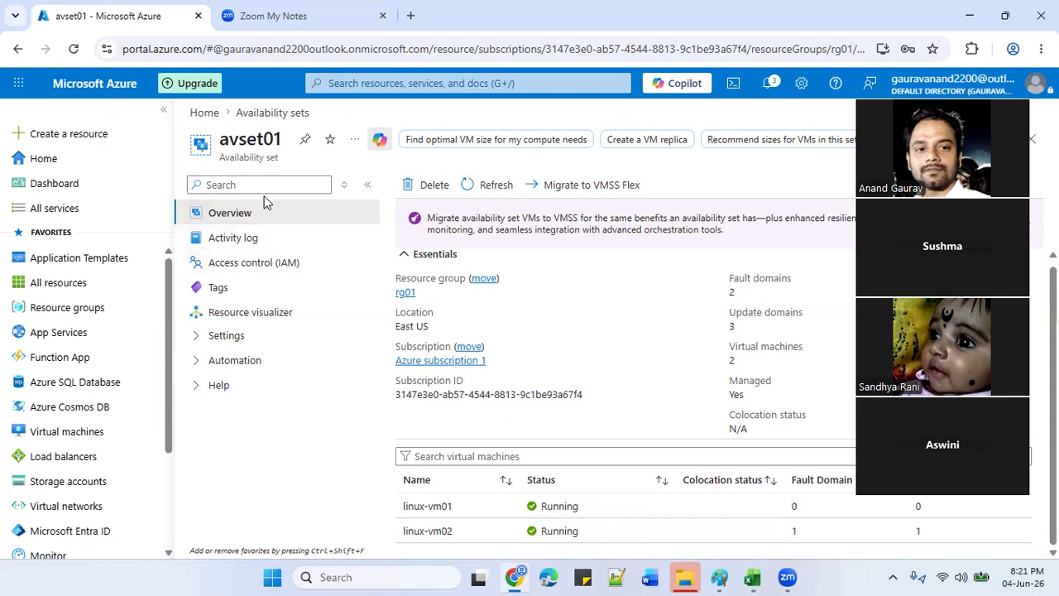
pyautogui.click(73, 166)
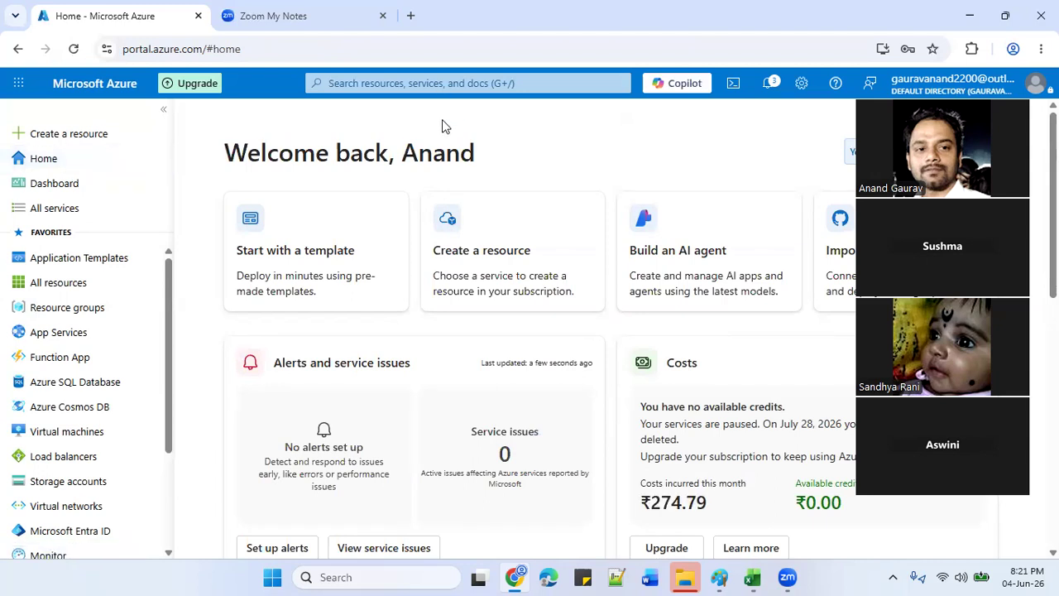
# Browse the Virtual machines list and Compute infrastructure overview, then return Home.
pyautogui.click(390, 83)
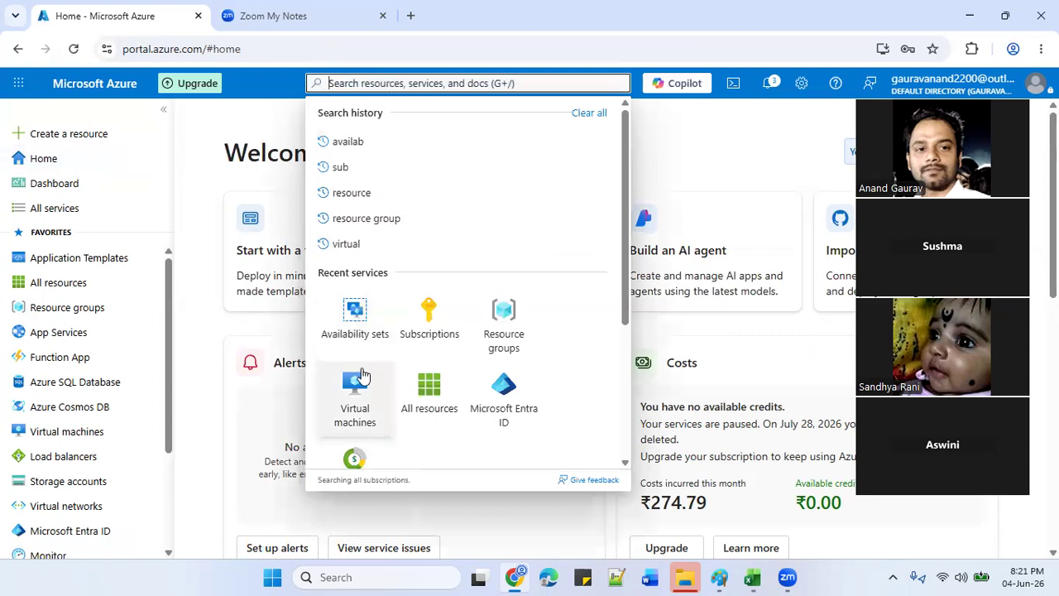
pyautogui.click(355, 387)
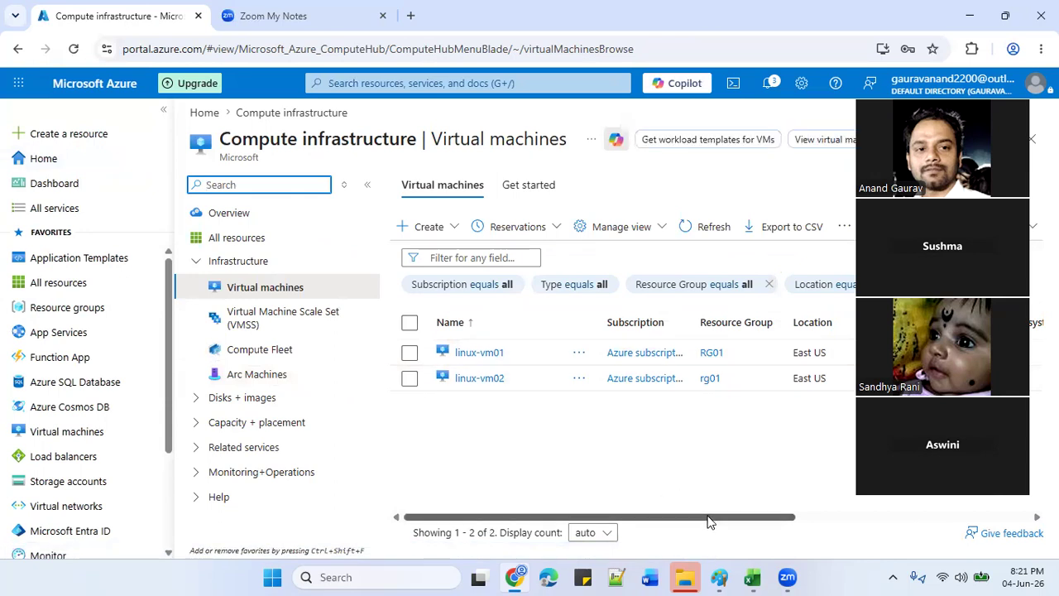
pyautogui.moveTo(708, 522)
pyautogui.mouseDown()
pyautogui.moveTo(783, 508)
pyautogui.moveTo(941, 508)
pyautogui.mouseUp()
pyautogui.moveTo(858, 507); pyautogui.dragTo(655, 516)
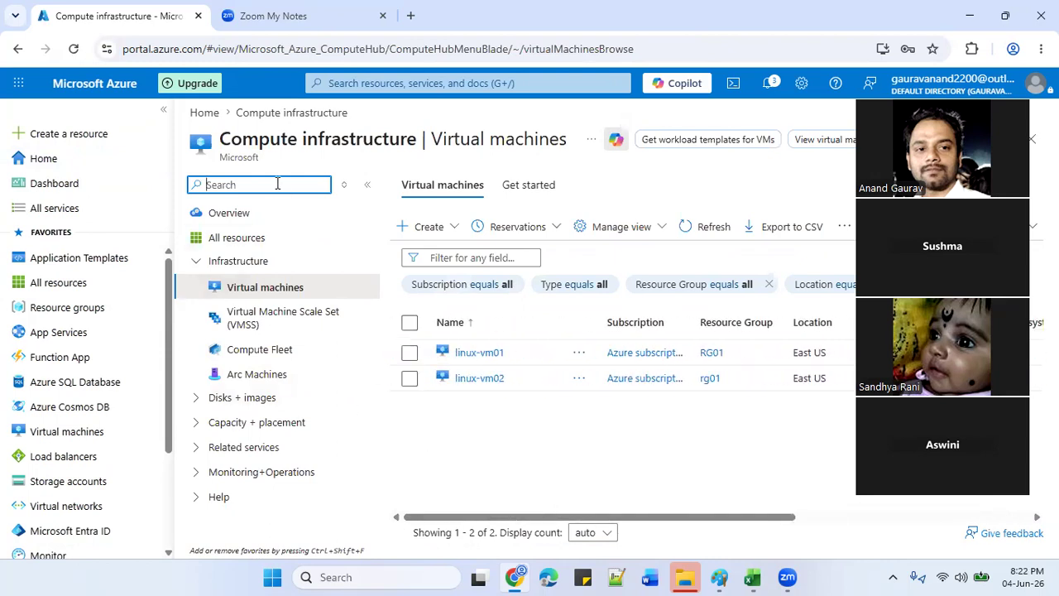
pyautogui.click(262, 216)
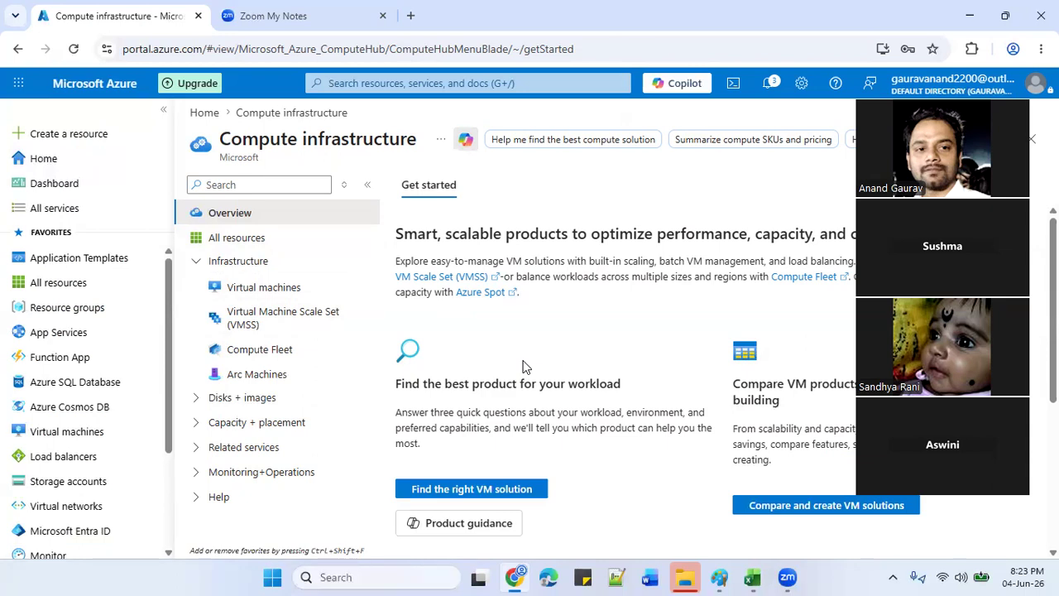
pyautogui.click(100, 165)
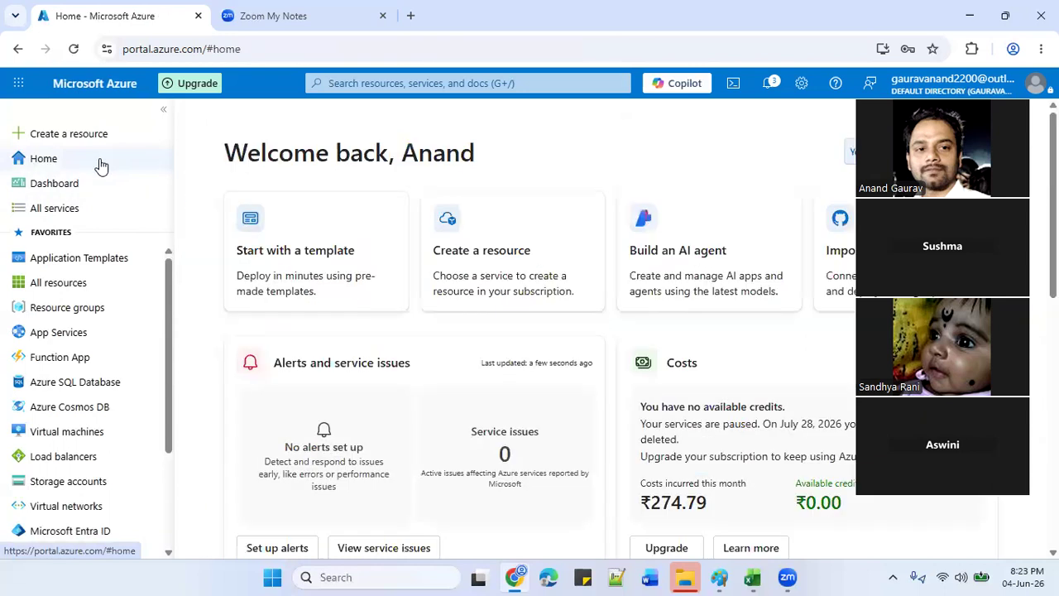
# Search for resource group, glance at Create, then open the Resource groups list.
pyautogui.click(369, 82)
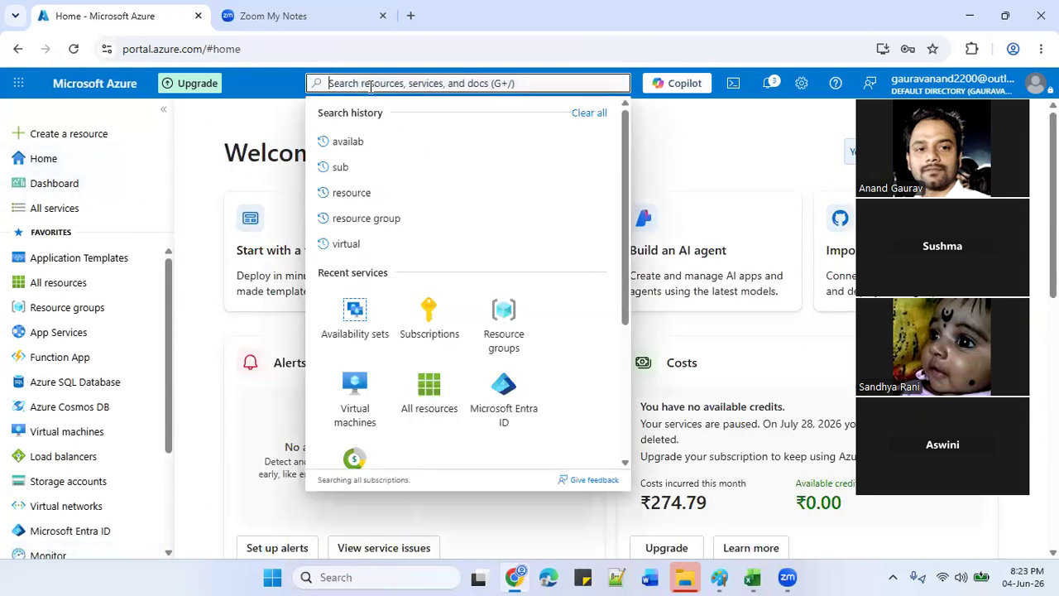
pyautogui.click(367, 218)
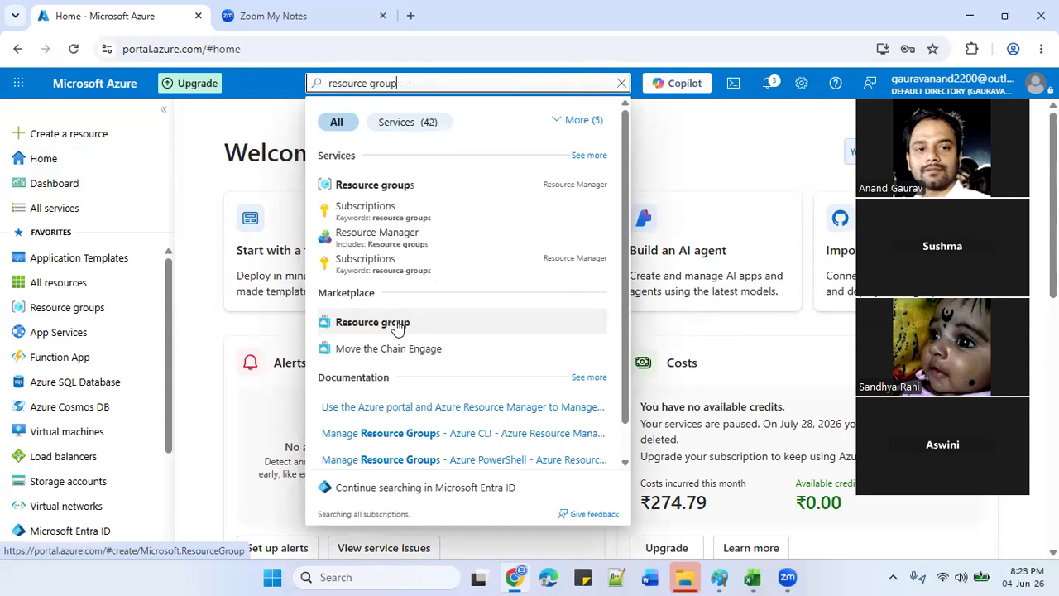
pyautogui.click(397, 325)
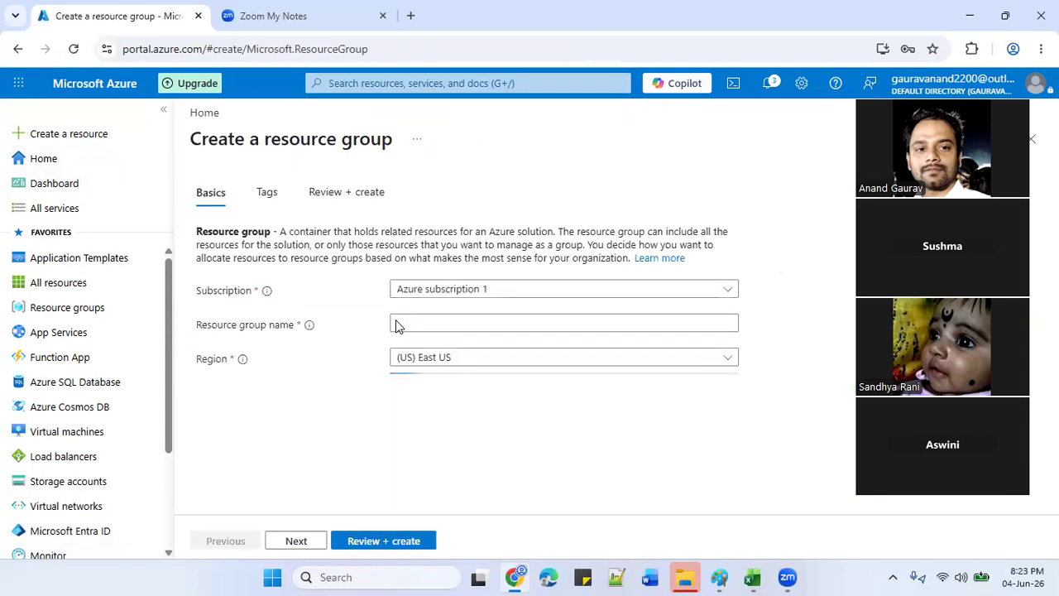
pyautogui.click(70, 161)
pyautogui.click(352, 82)
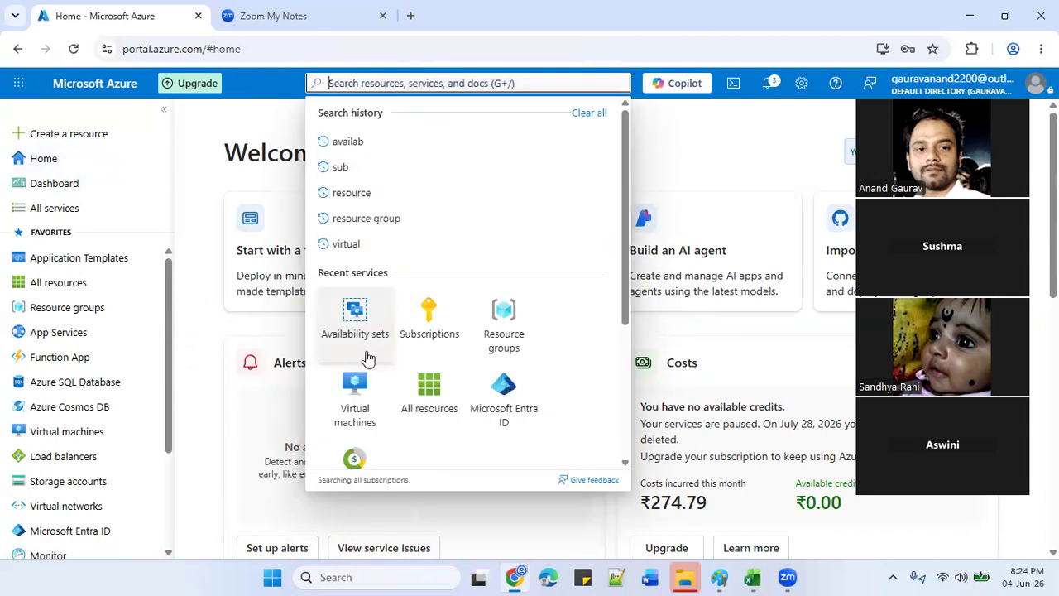
pyautogui.click(496, 312)
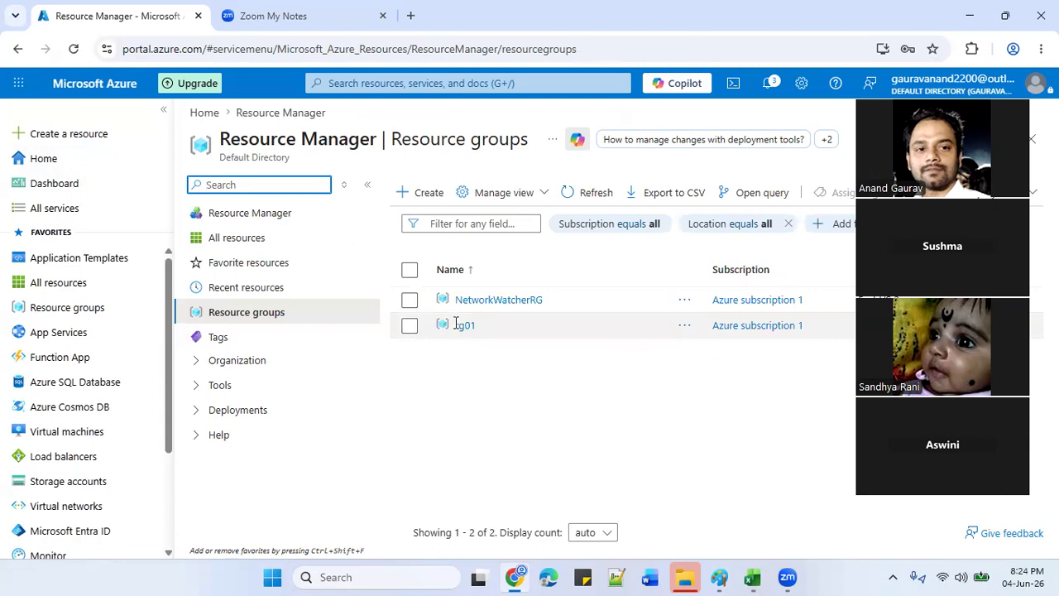
# Delete resource group rg01, pasting its name to confirm, and check the deletion notification.
pyautogui.click(468, 328)
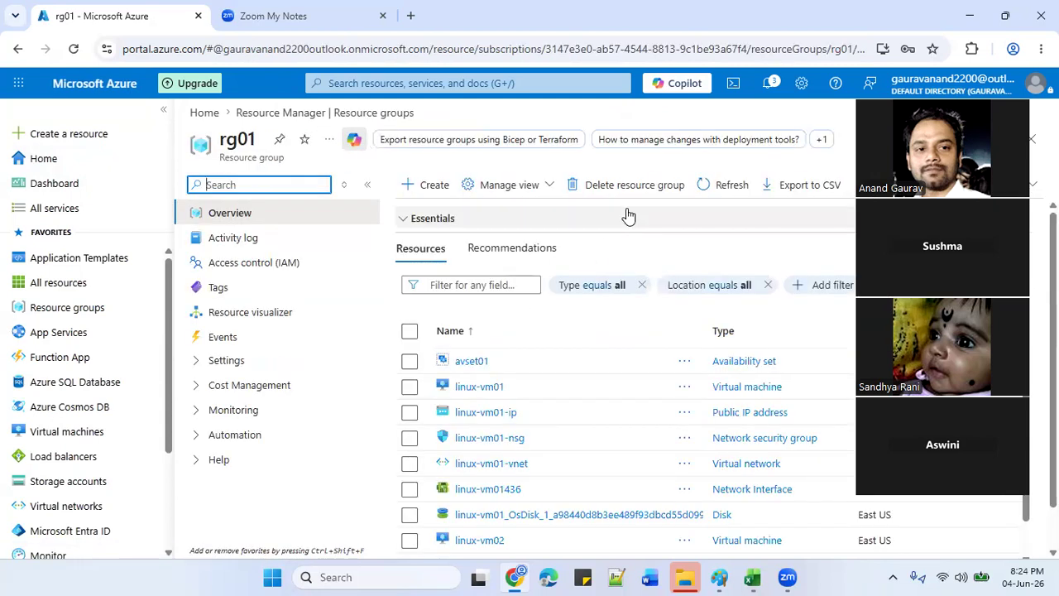
pyautogui.click(634, 189)
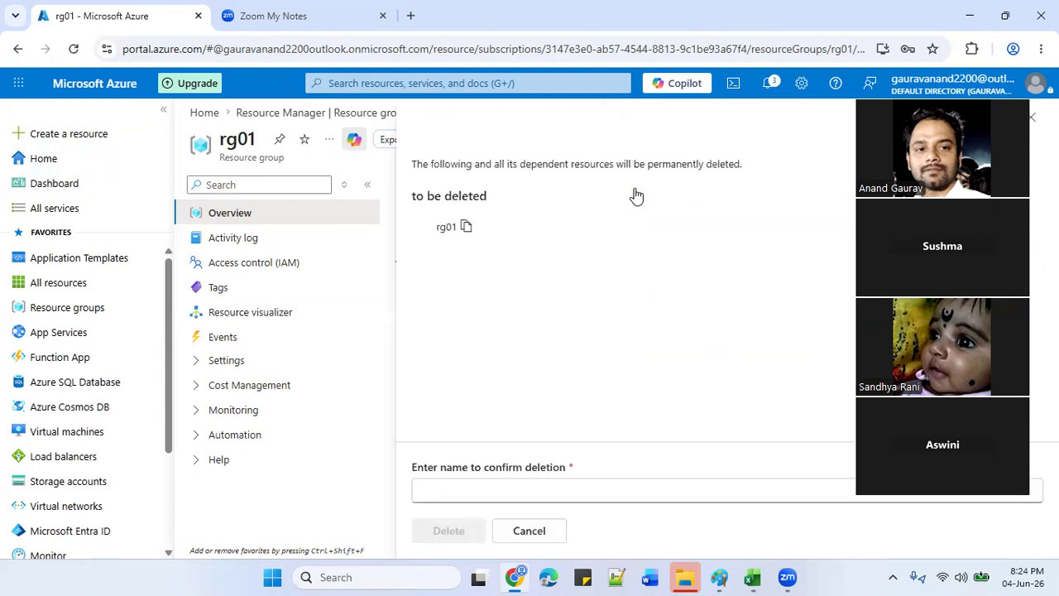
pyautogui.click(466, 228)
pyautogui.click(436, 494)
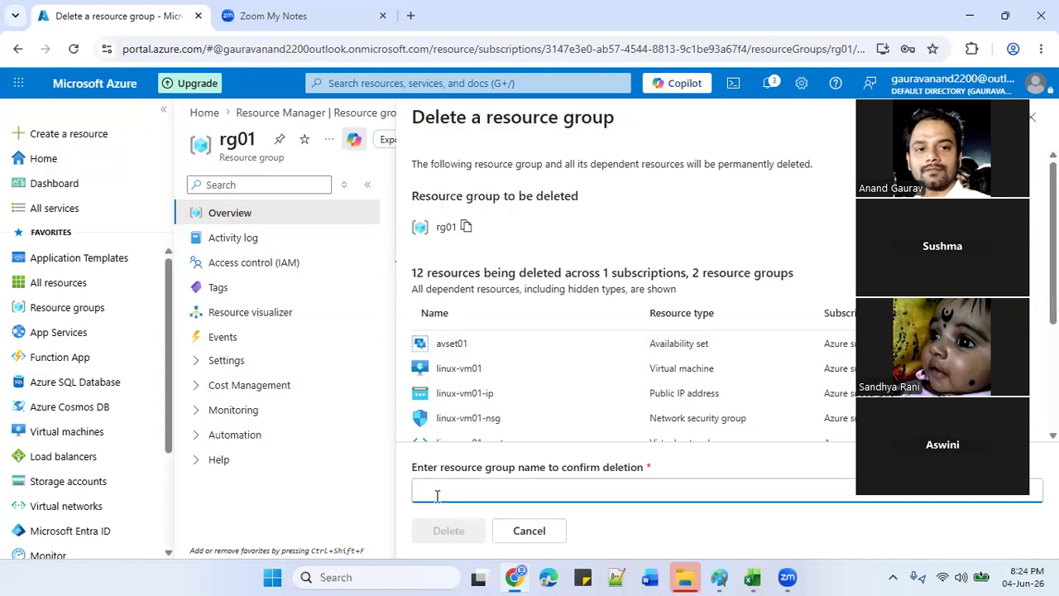
pyautogui.hotkey('ctrl', 'v')
pyautogui.click(447, 529)
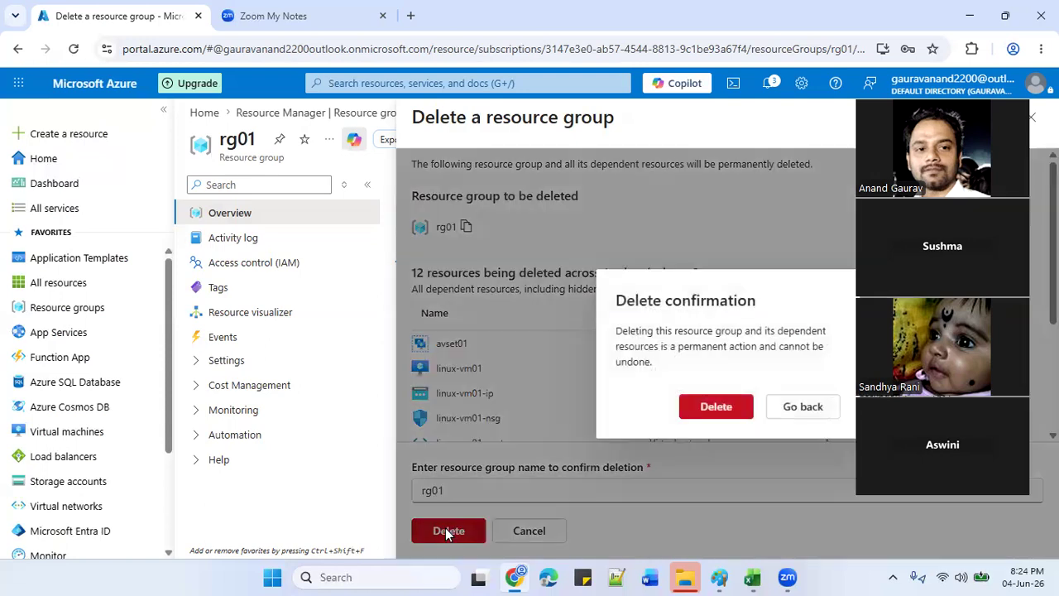
pyautogui.click(736, 406)
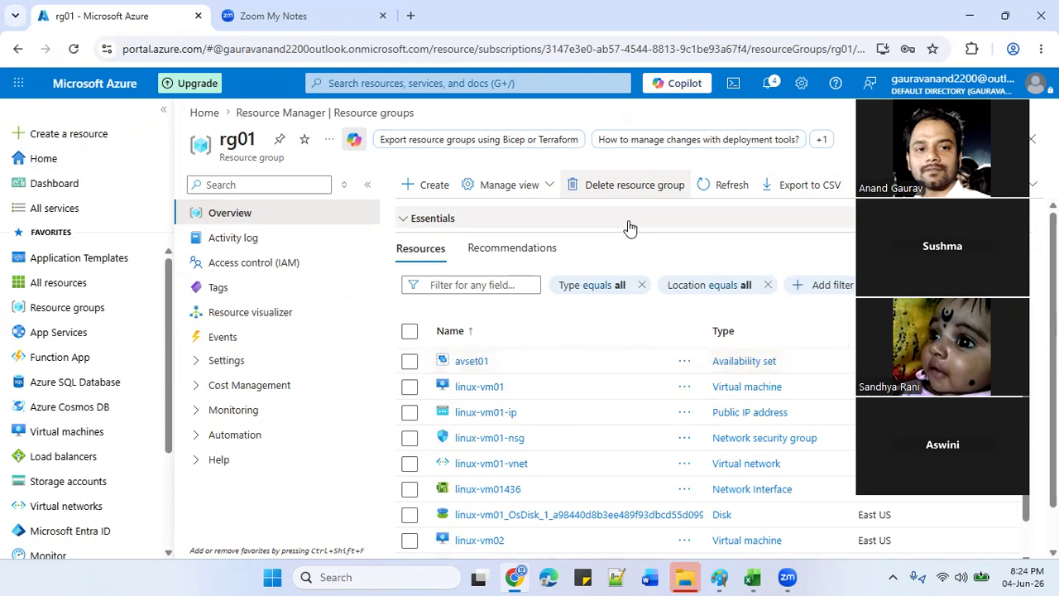
pyautogui.click(768, 83)
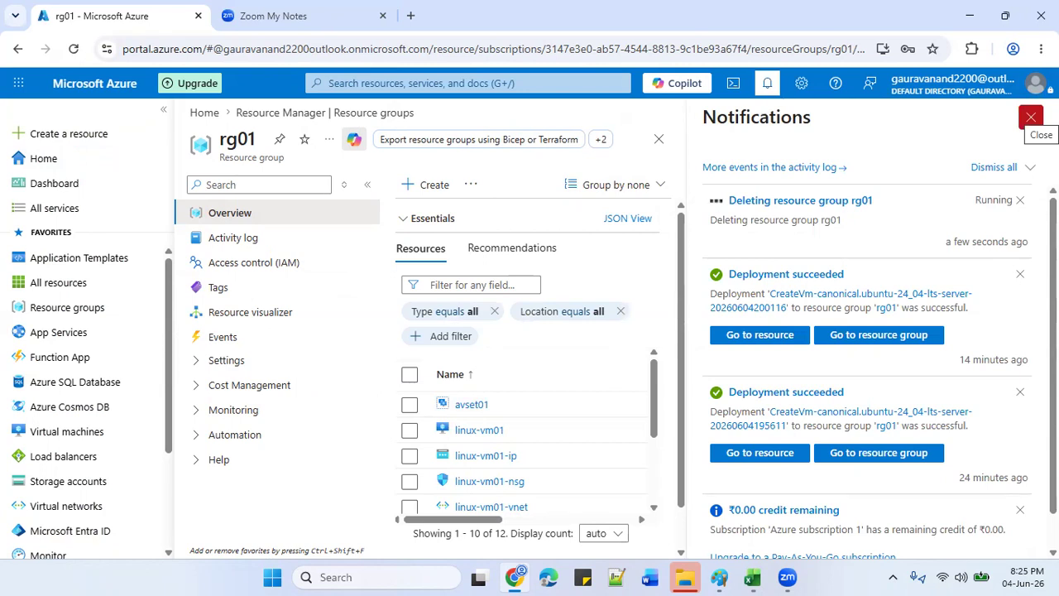
pyautogui.click(1031, 117)
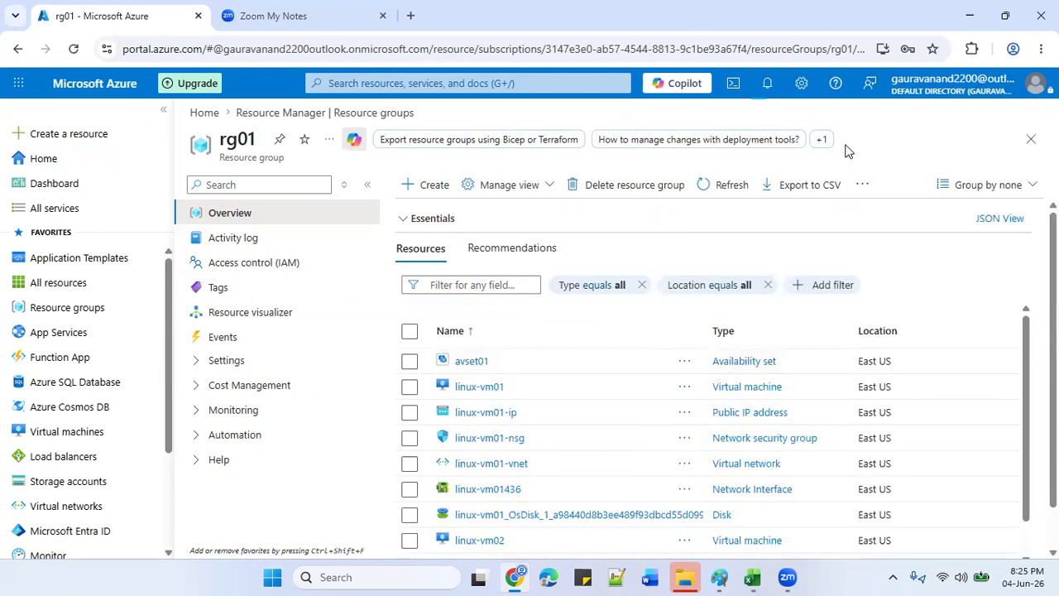
# From Home, open Virtual machines via Recent services and expand the Create options.
pyautogui.click(91, 166)
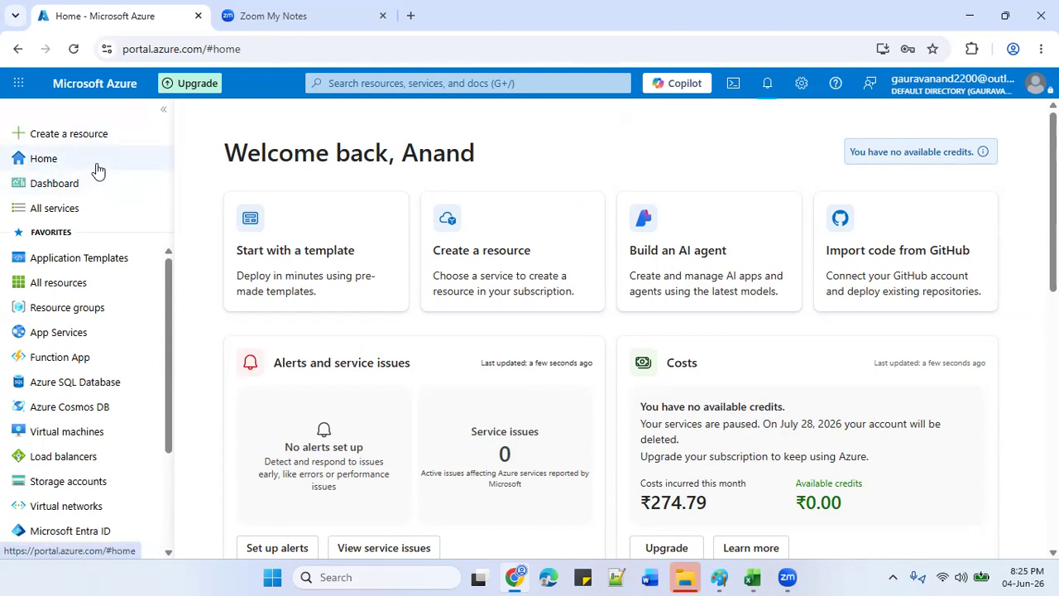
pyautogui.click(432, 83)
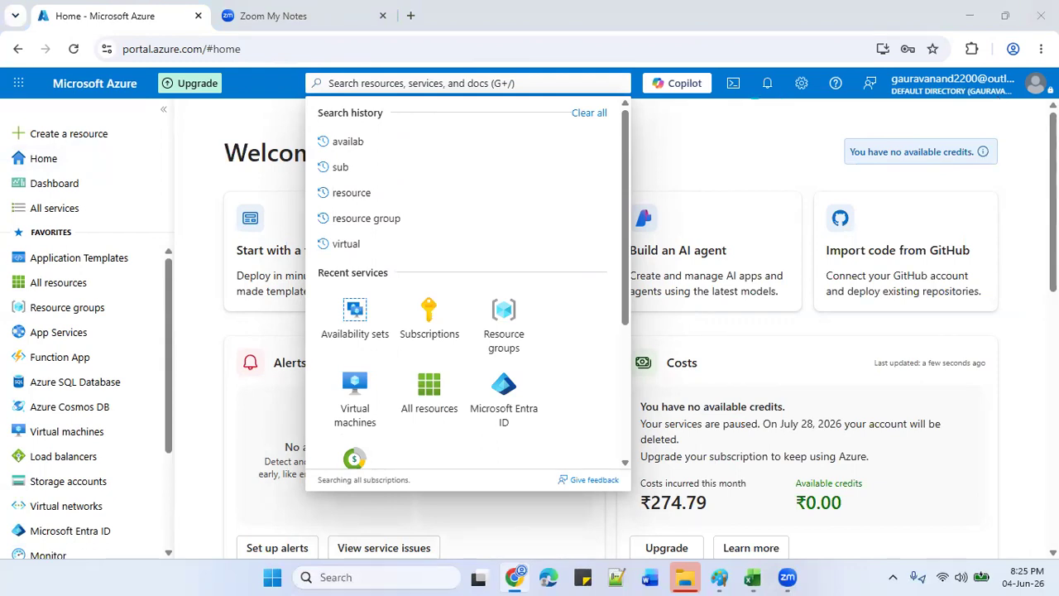
pyautogui.click(347, 382)
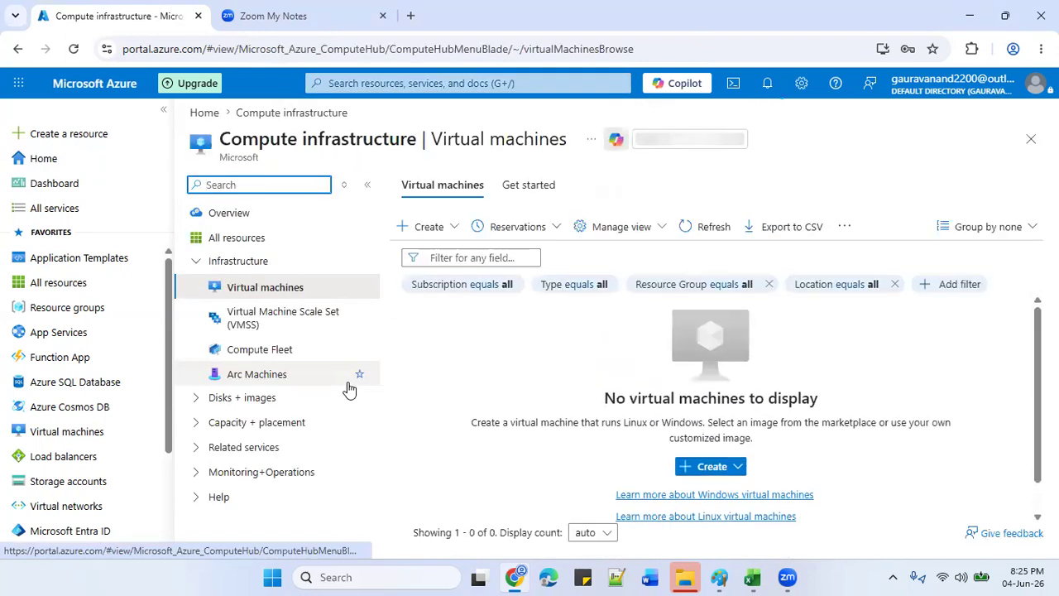
pyautogui.click(445, 222)
# Start a new virtual machine in a new resource group named rg02.
pyautogui.click(520, 269)
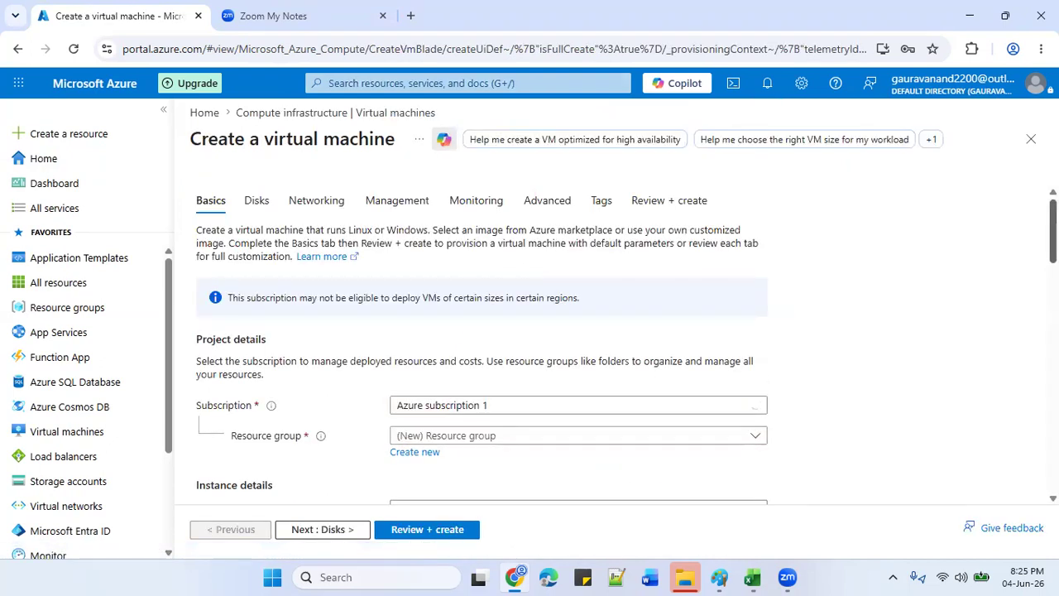
pyautogui.scroll(-3, 480, 347)
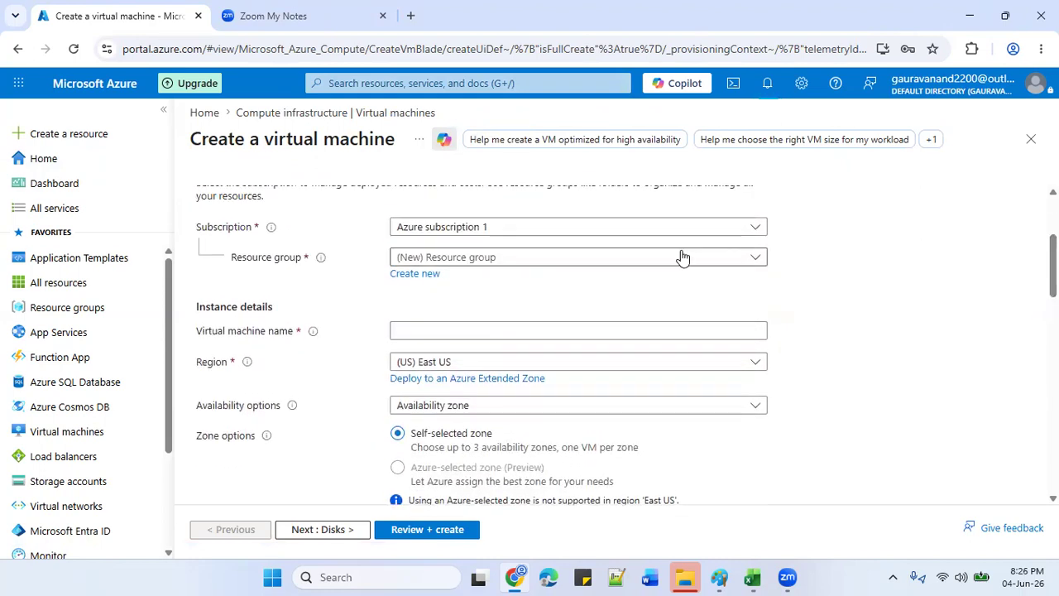
pyautogui.click(430, 279)
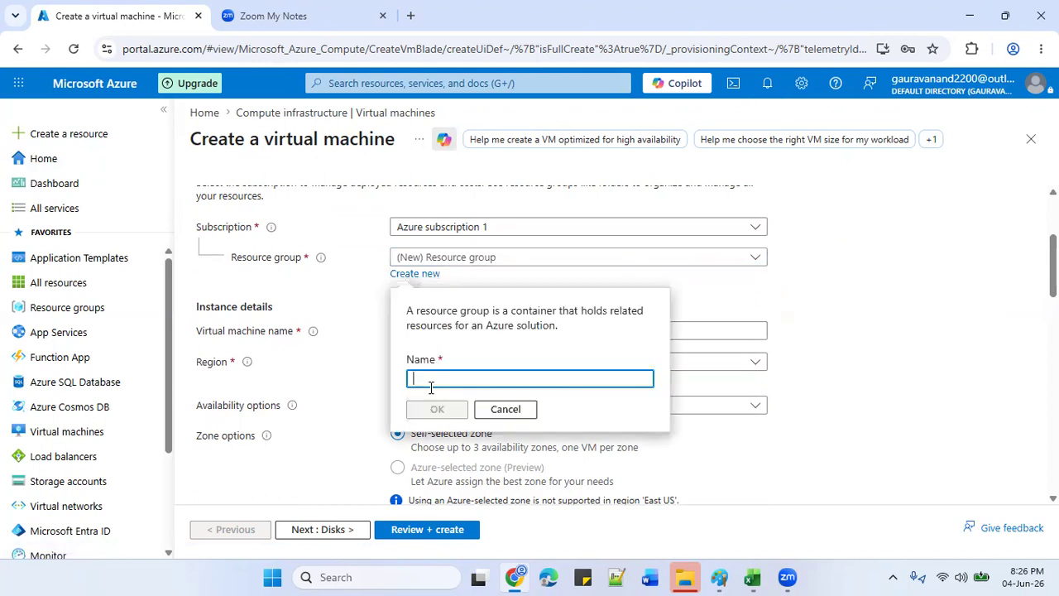
pyautogui.write('rg')
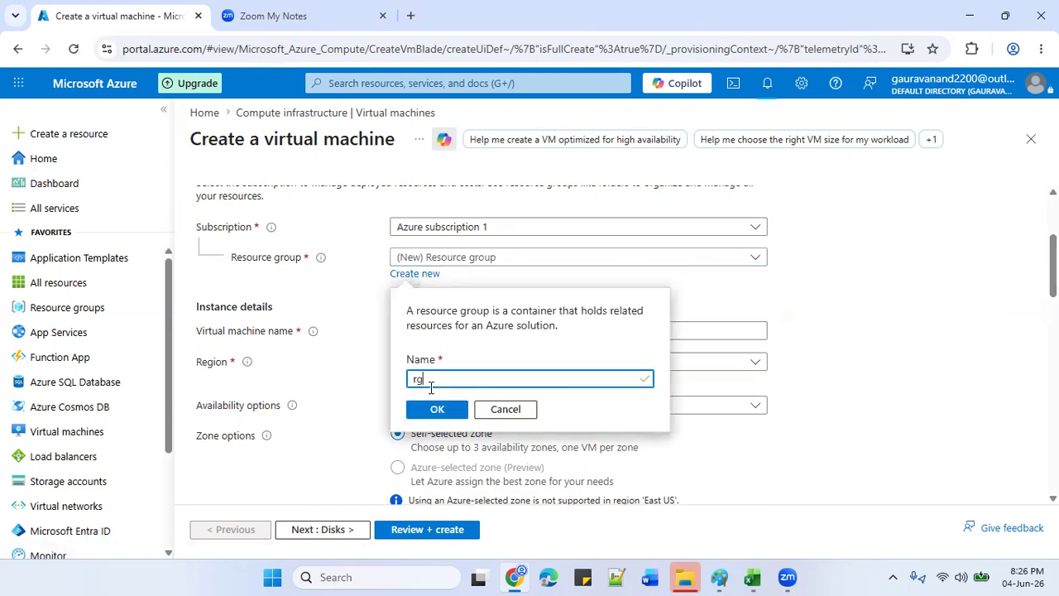
pyautogui.write('01')
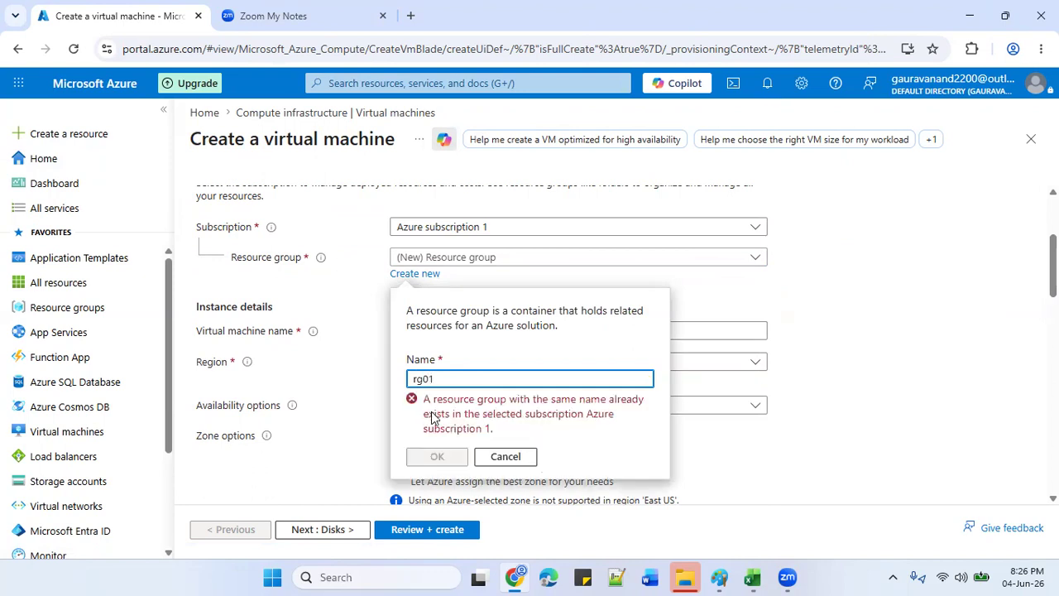
pyautogui.press('BackSpace')
pyautogui.write('2')
pyautogui.click(453, 409)
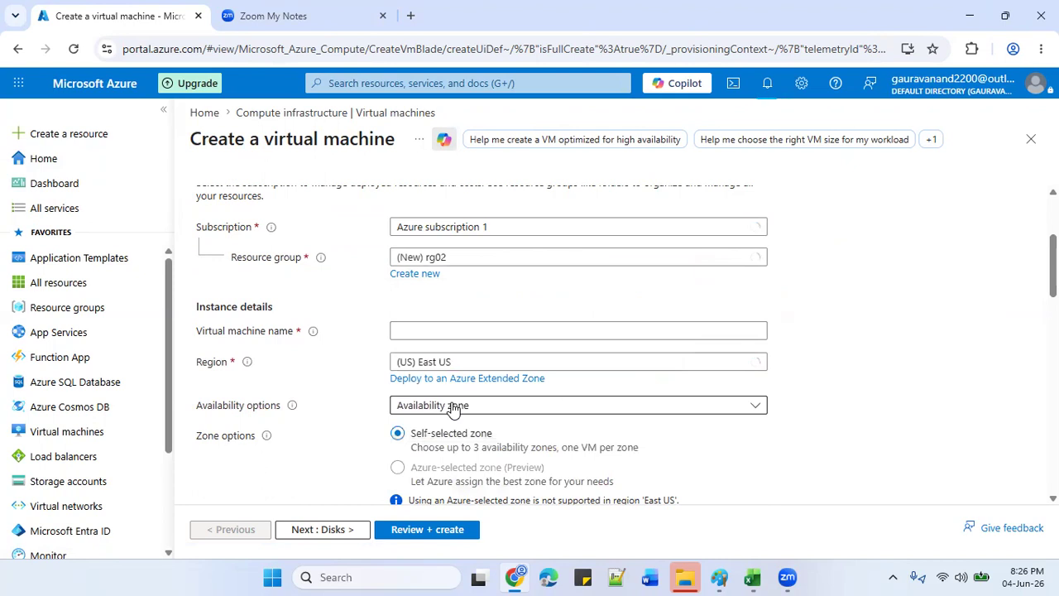
# Name the VM windows-vm and set availability to No infrastructure redundancy required.
pyautogui.click(440, 330)
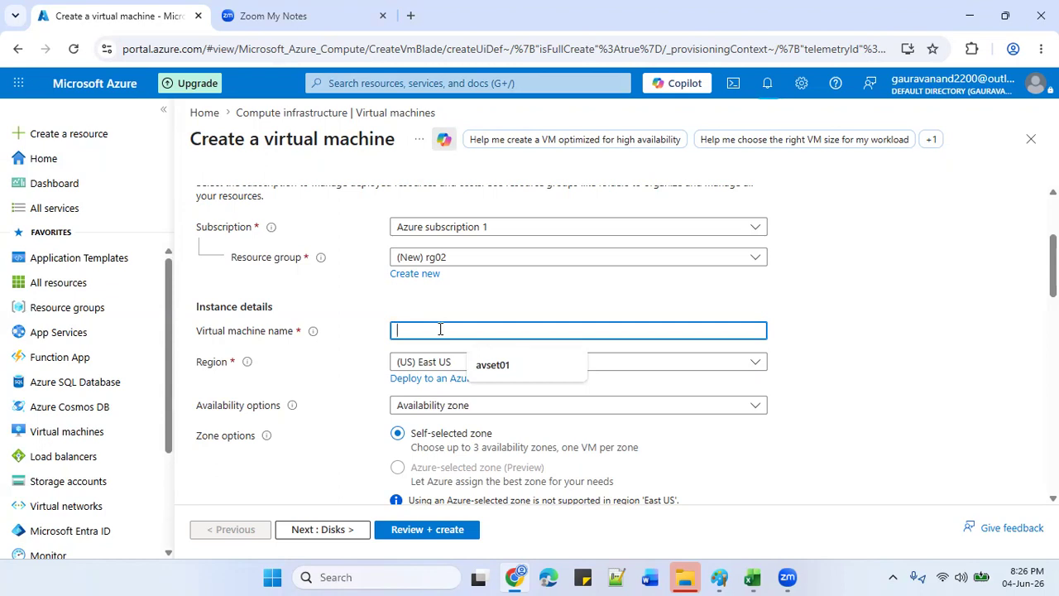
pyautogui.write('win')
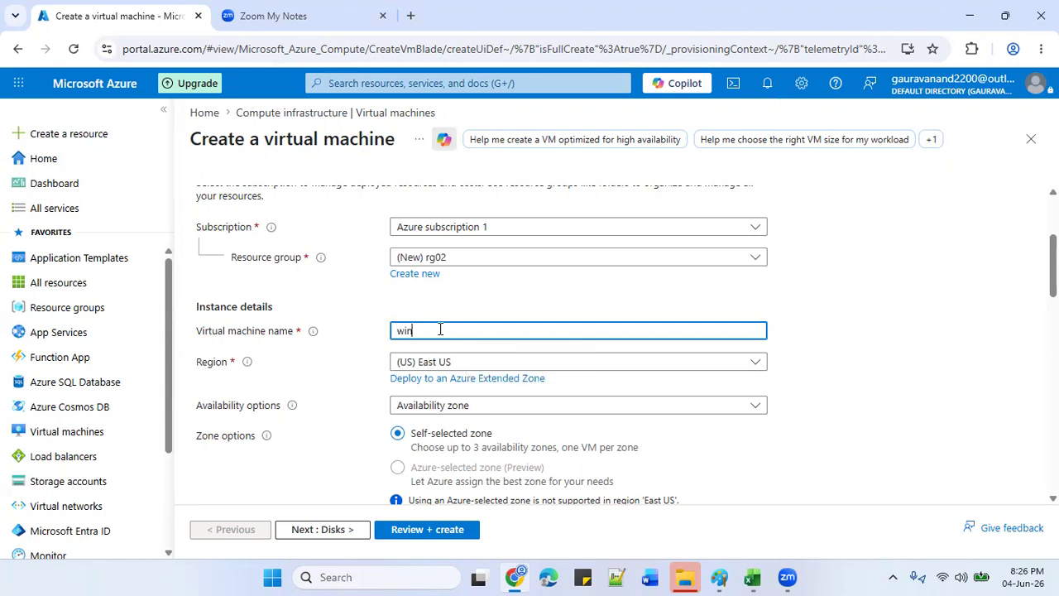
pyautogui.write('dows-')
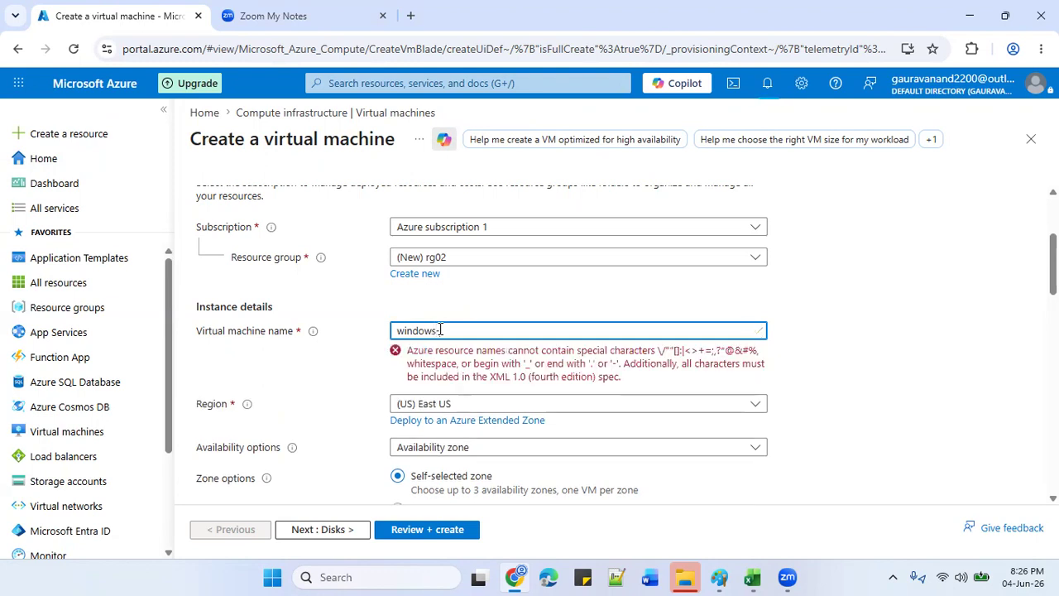
pyautogui.write('vm')
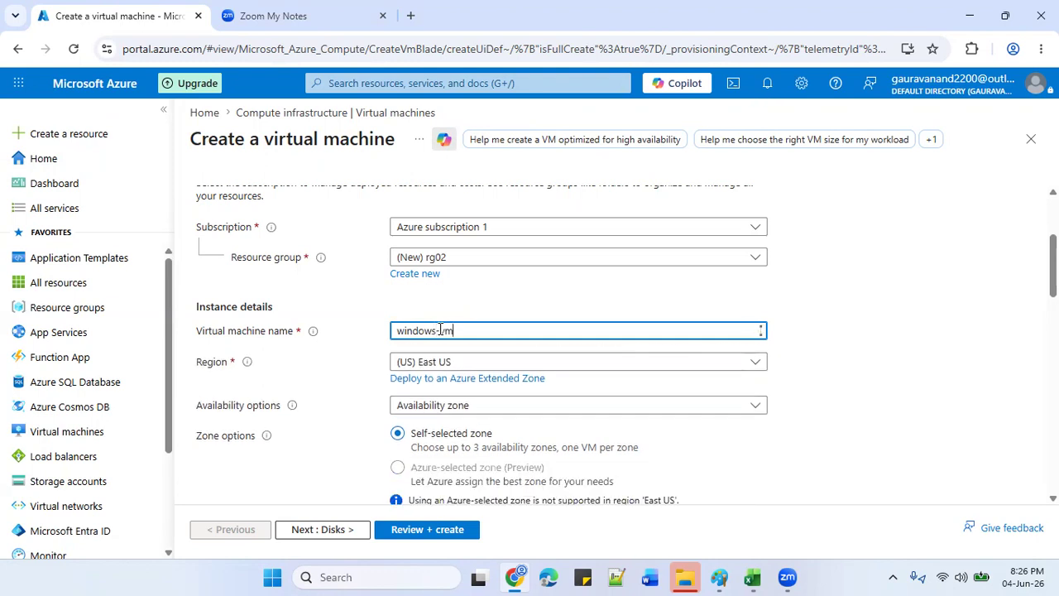
pyautogui.click(572, 406)
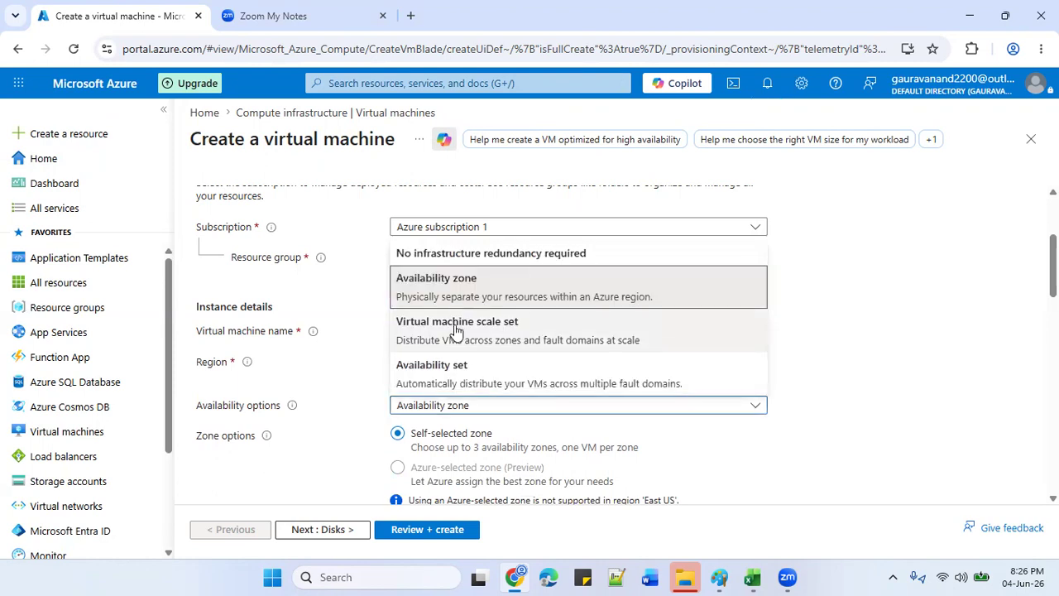
pyautogui.click(451, 255)
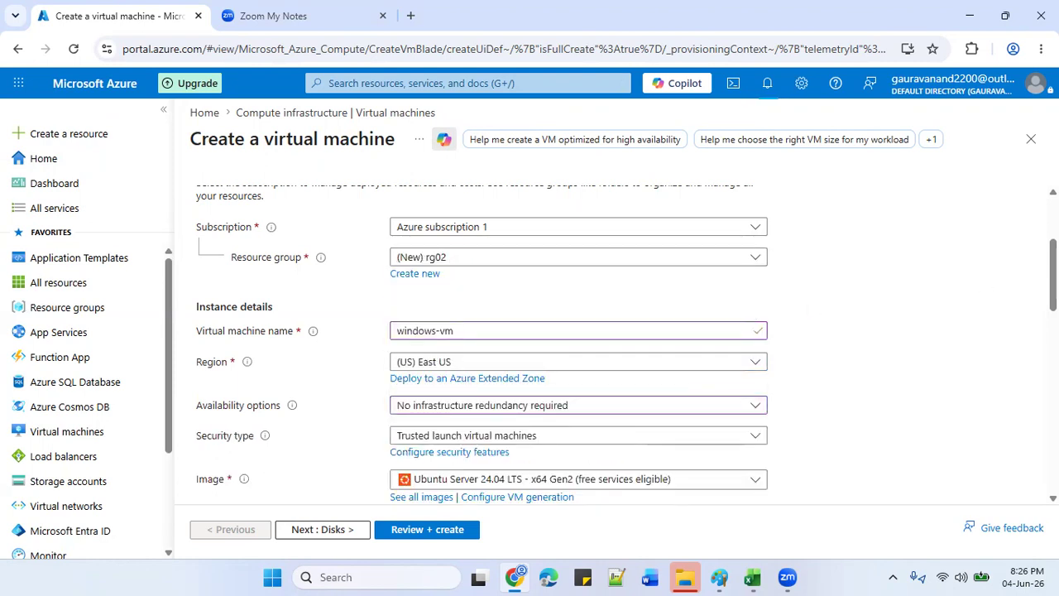
pyautogui.scroll(-3, 626, 341)
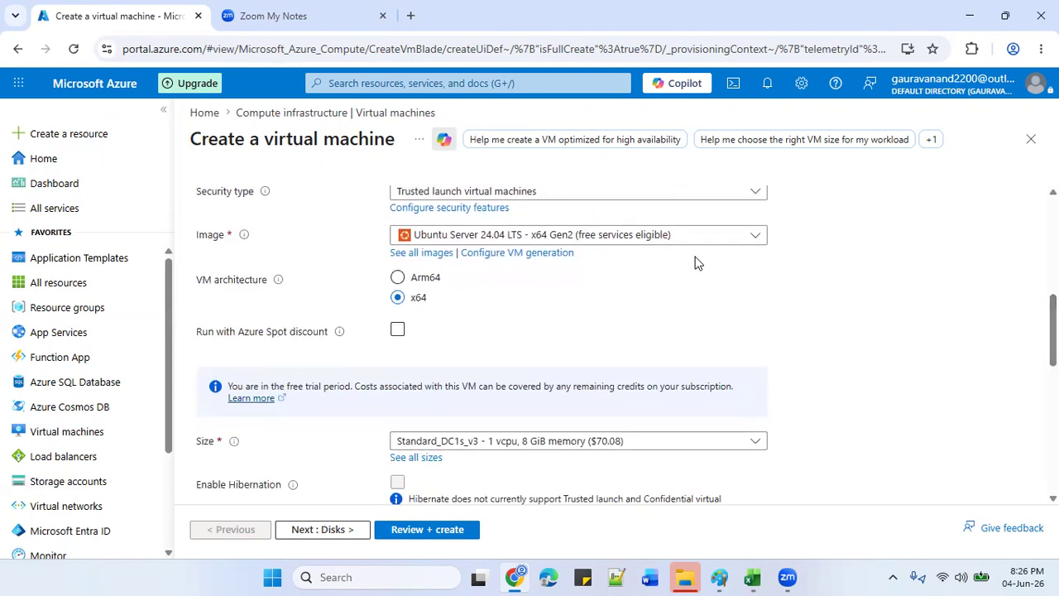
# Choose Windows Server 2019 Datacenter - x64 Gen2 from the full image catalogue.
pyautogui.click(629, 238)
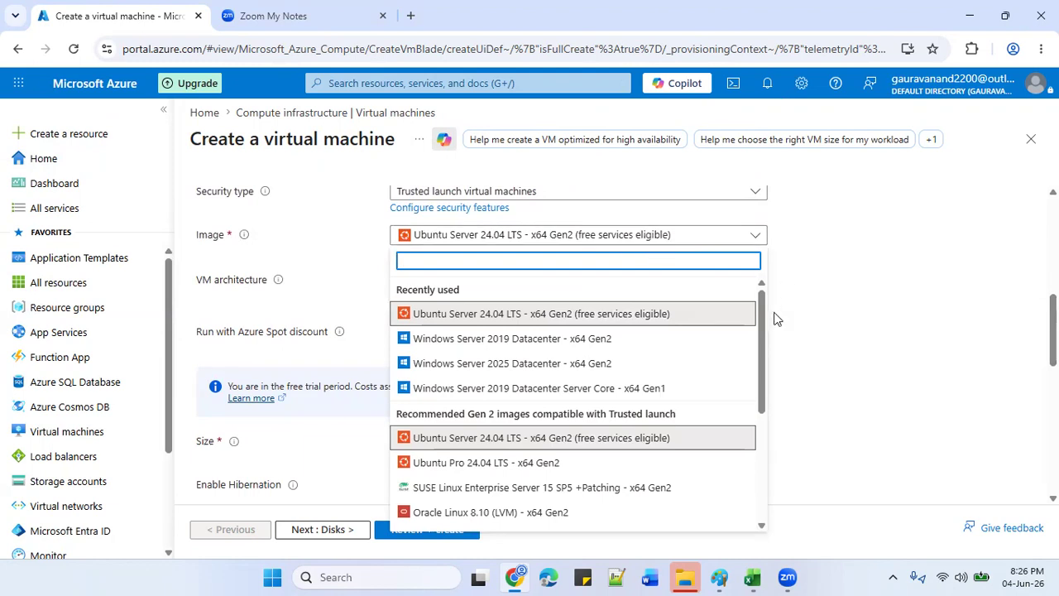
pyautogui.moveTo(761, 323); pyautogui.dragTo(761, 356)
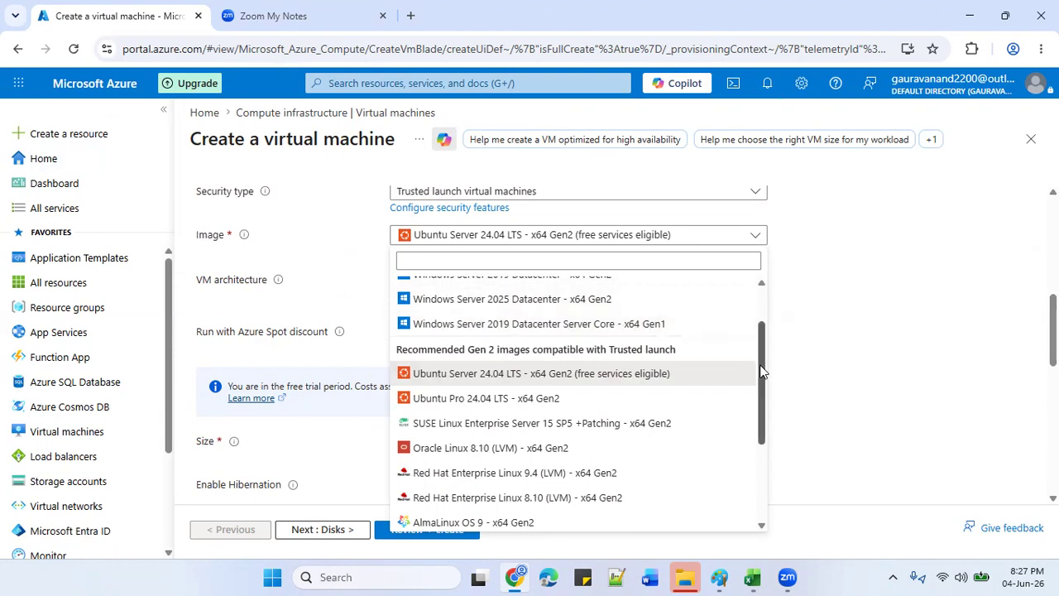
pyautogui.moveTo(762, 372); pyautogui.dragTo(760, 450)
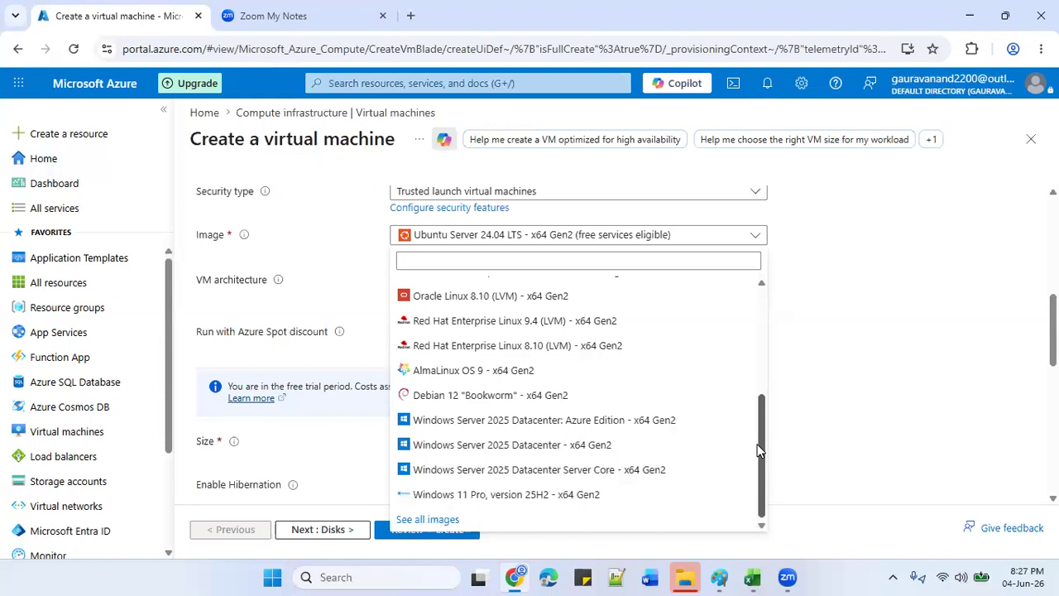
pyautogui.click(419, 519)
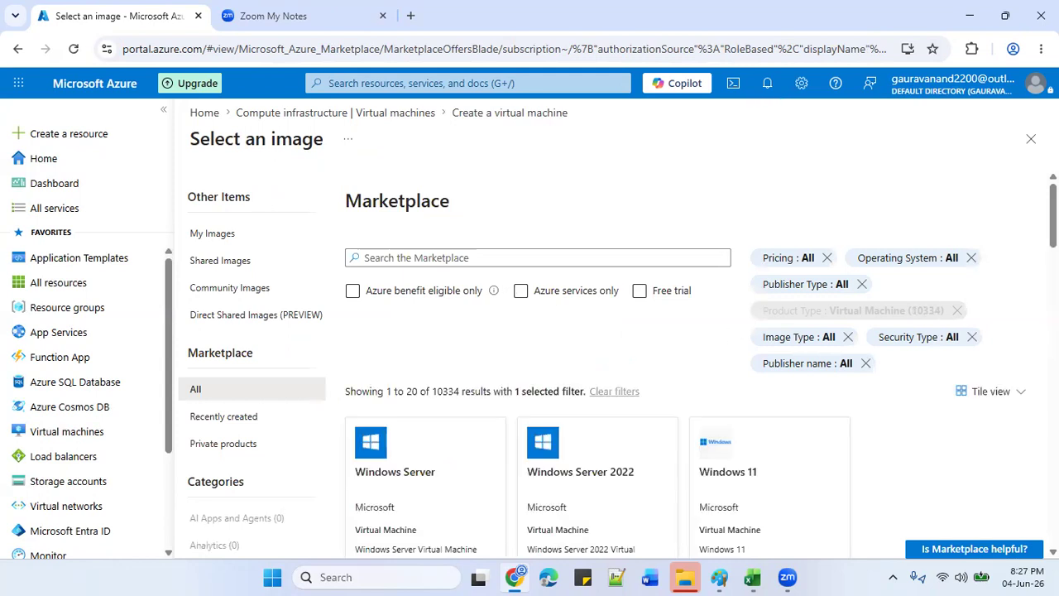
pyautogui.scroll(-4, 631, 262)
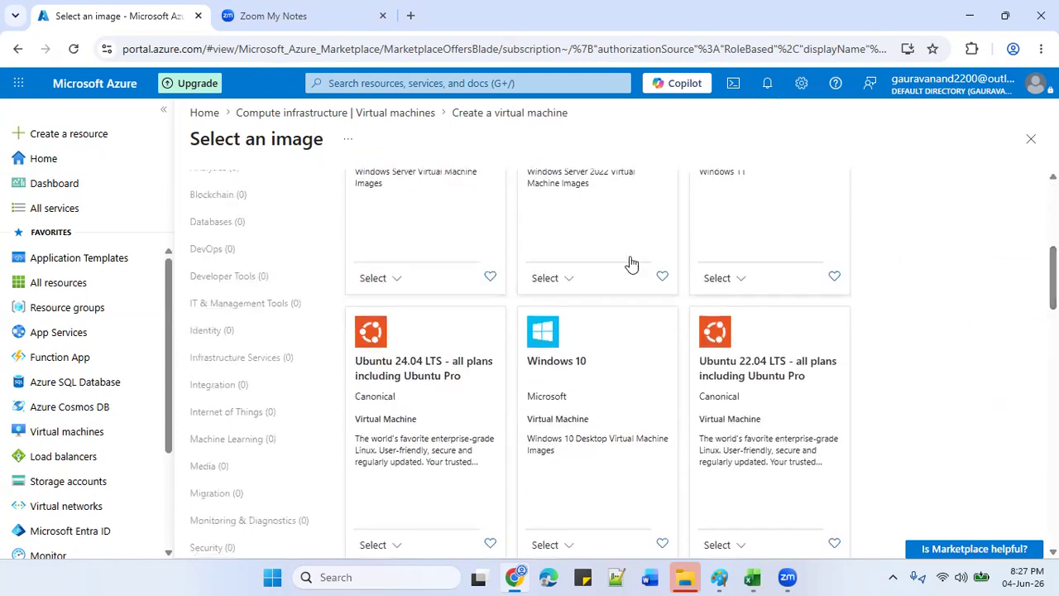
pyautogui.click(392, 281)
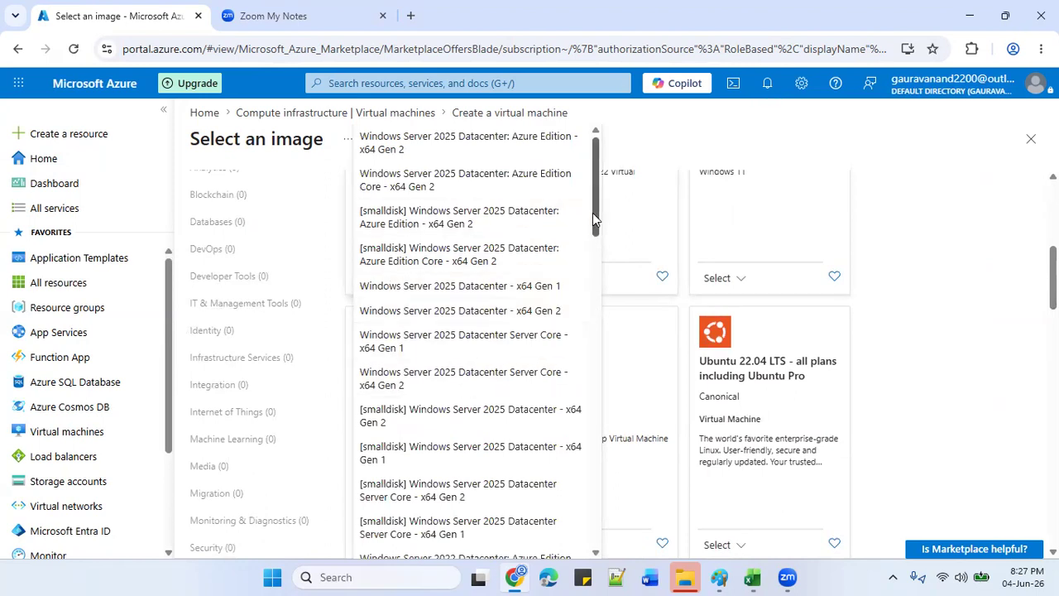
pyautogui.moveTo(592, 212); pyautogui.dragTo(600, 405)
pyautogui.click(544, 319)
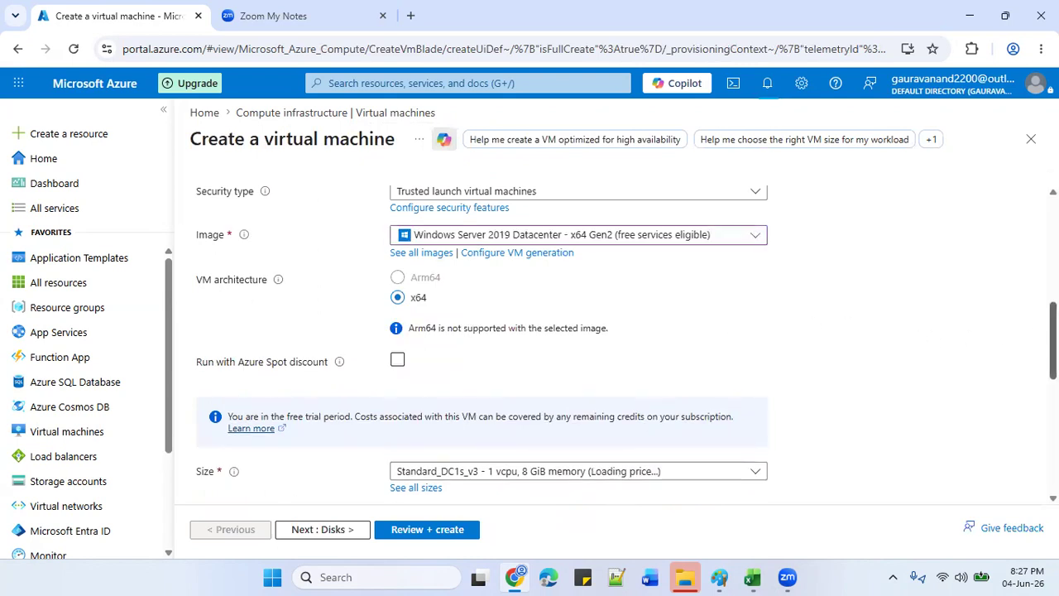
# Pick size Standard_DC2ds_v3 (2 vCPUs, 16 GiB) from the full size list.
pyautogui.scroll(-3, 1052, 347)
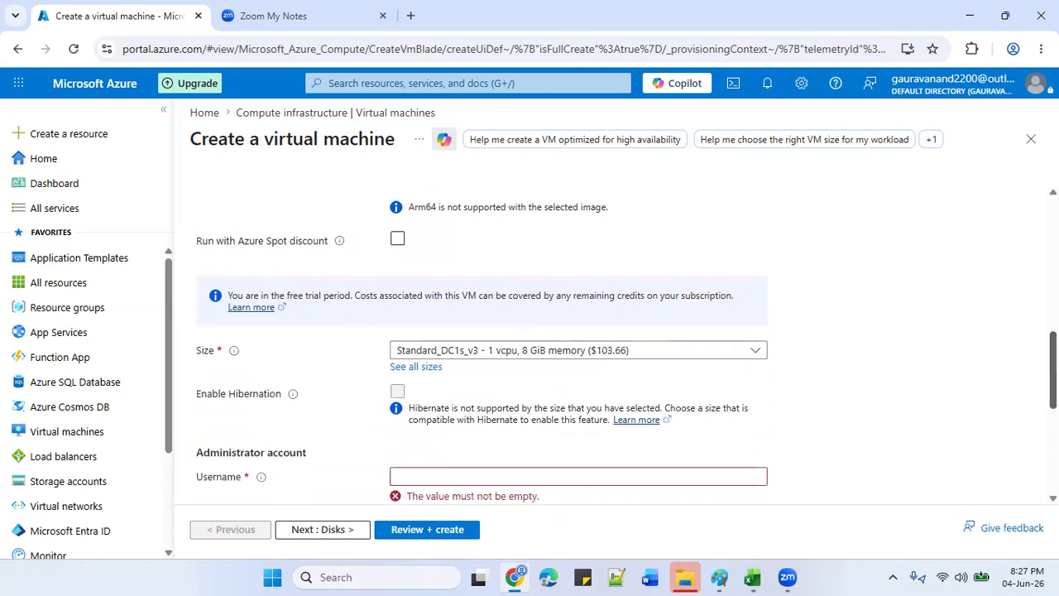
pyautogui.click(649, 350)
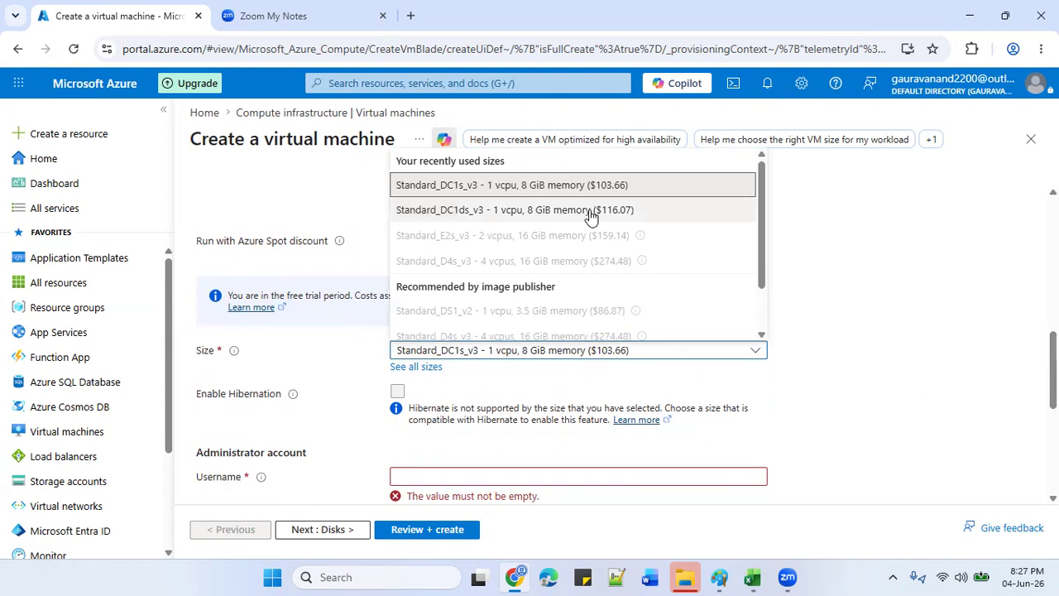
pyautogui.moveTo(762, 234); pyautogui.dragTo(764, 282)
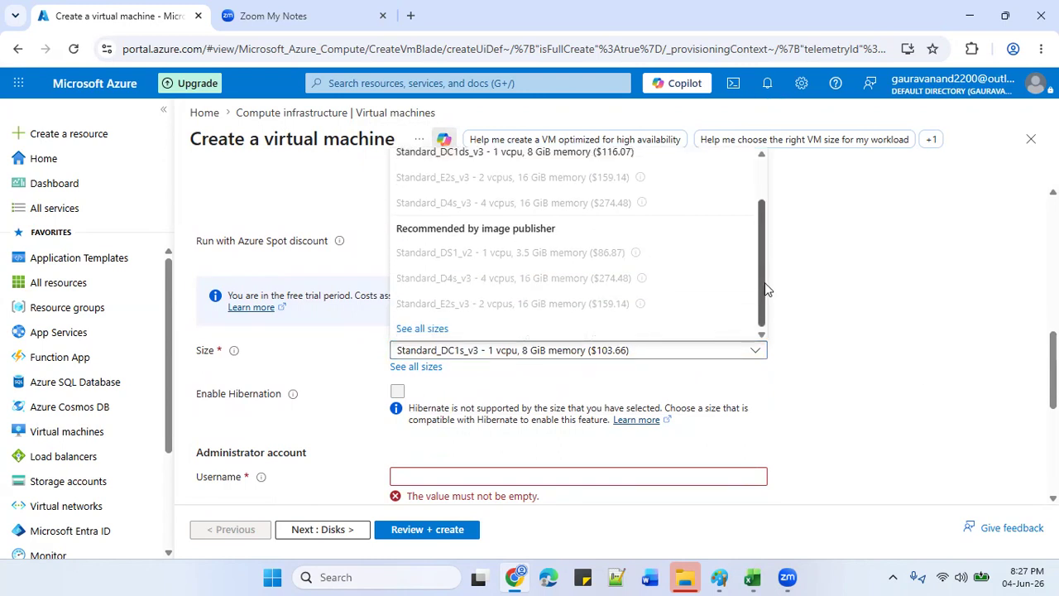
pyautogui.click(418, 330)
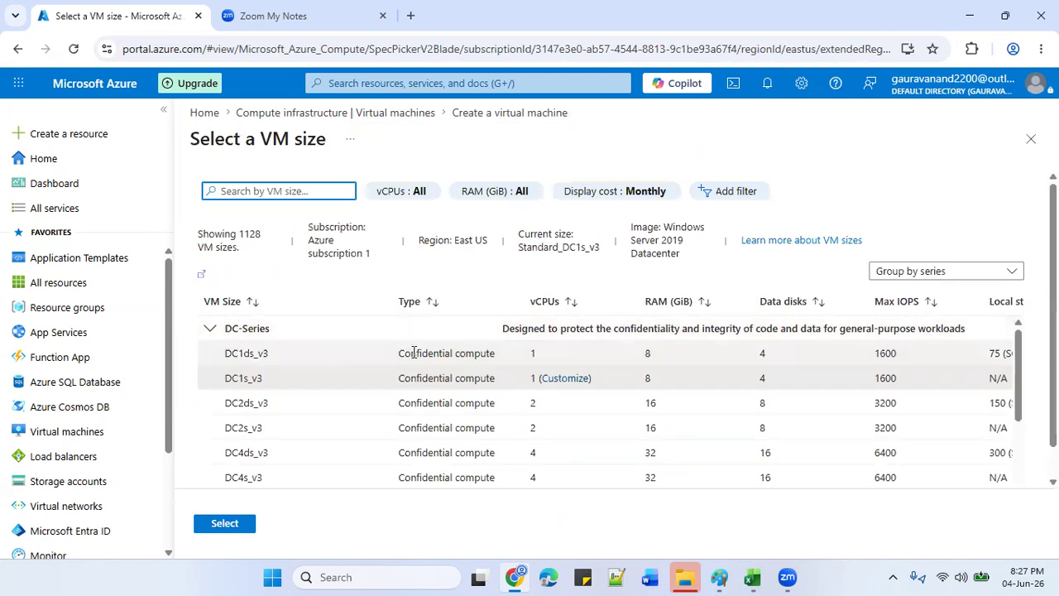
pyautogui.click(295, 405)
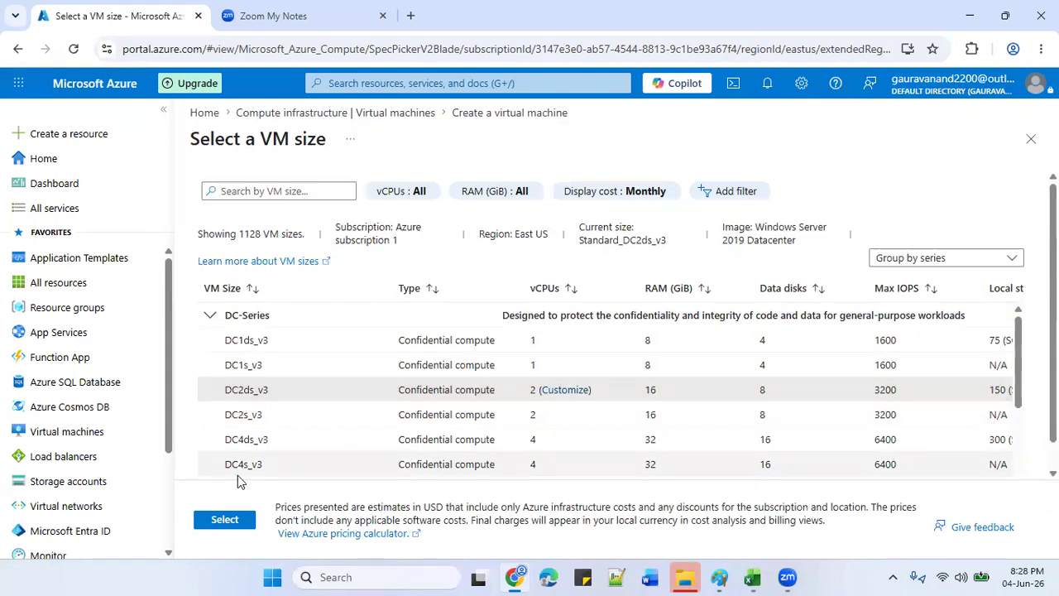
pyautogui.click(222, 527)
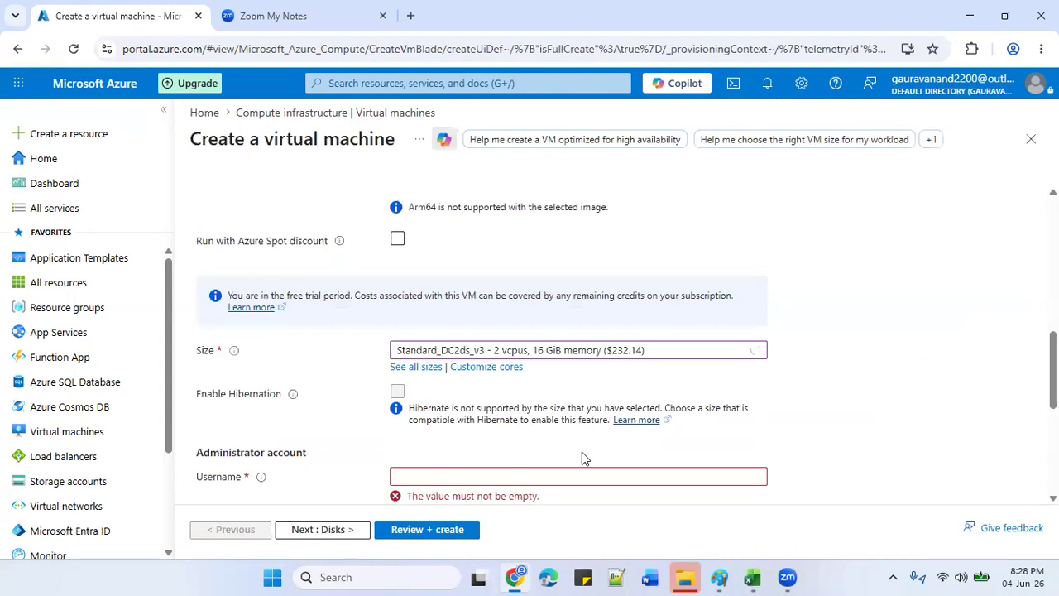
# Set the administrator username to azureuser and enter the password and its confirmation.
pyautogui.scroll(-3, 638, 317)
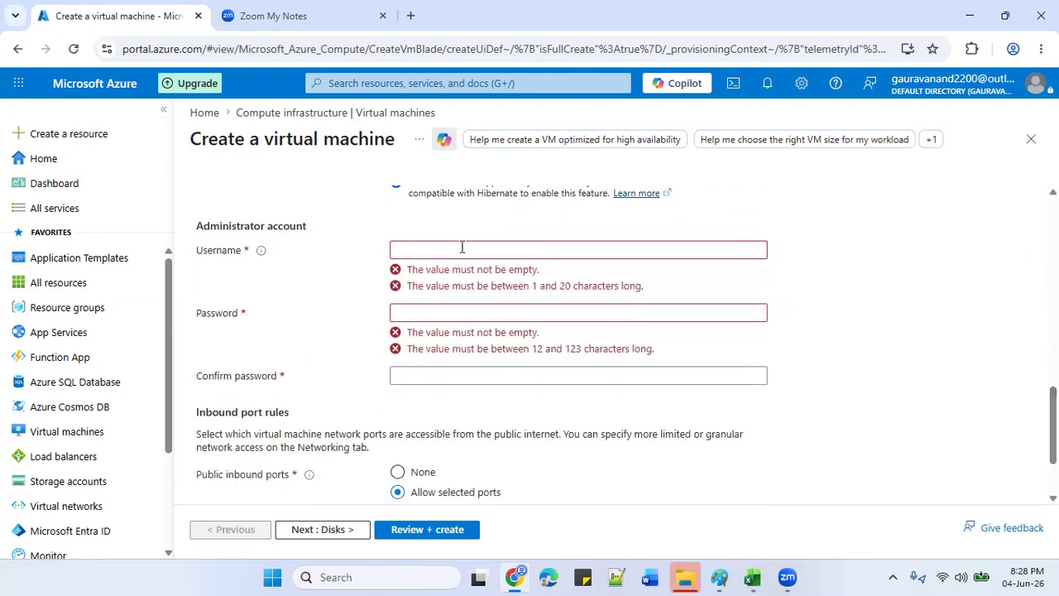
pyautogui.click(462, 249)
pyautogui.write('az')
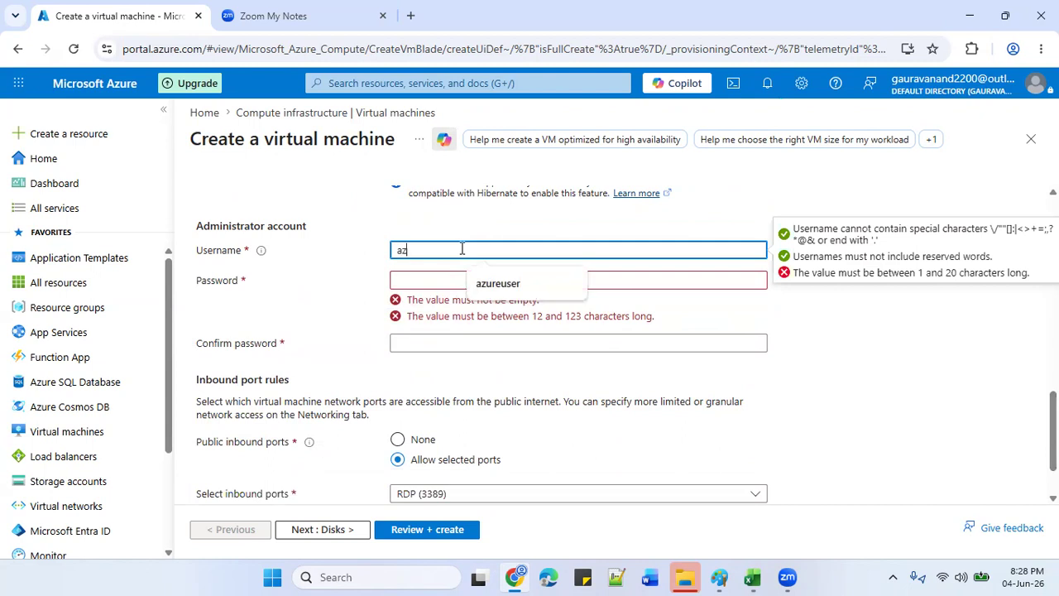
pyautogui.write('ureuser')
pyautogui.press('Tab')
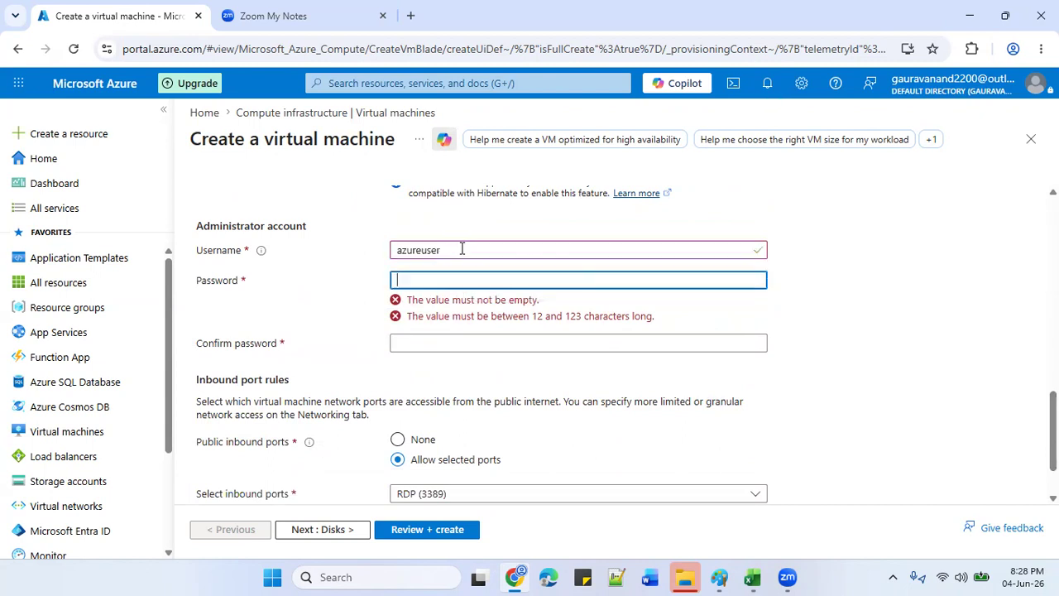
pyautogui.write('Pas')
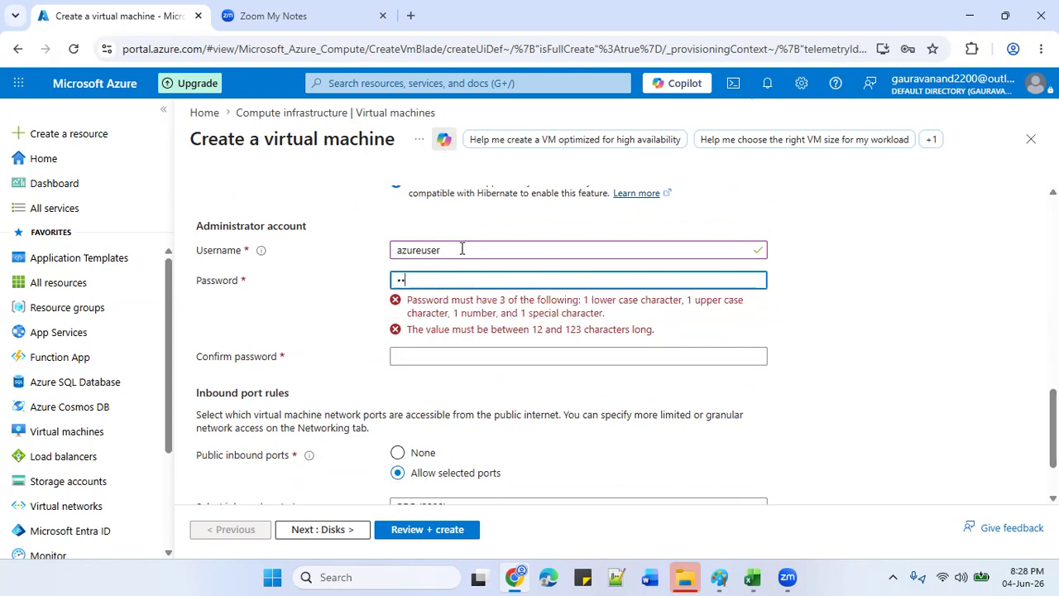
pyautogui.write('sword@123')
pyautogui.press('Tab')
pyautogui.write('P@')
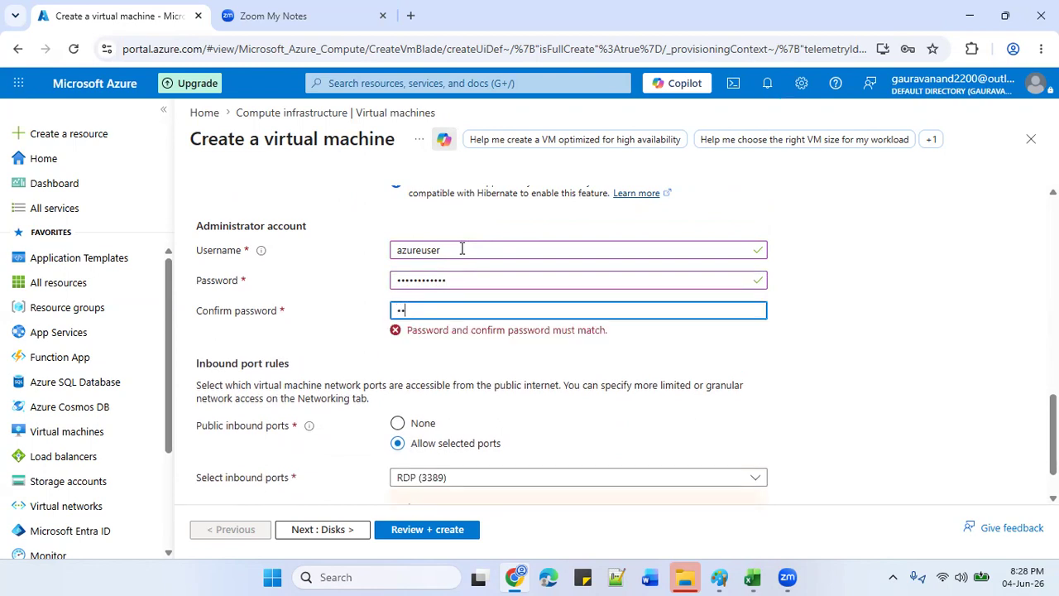
pyautogui.write('ssw0rd1234')
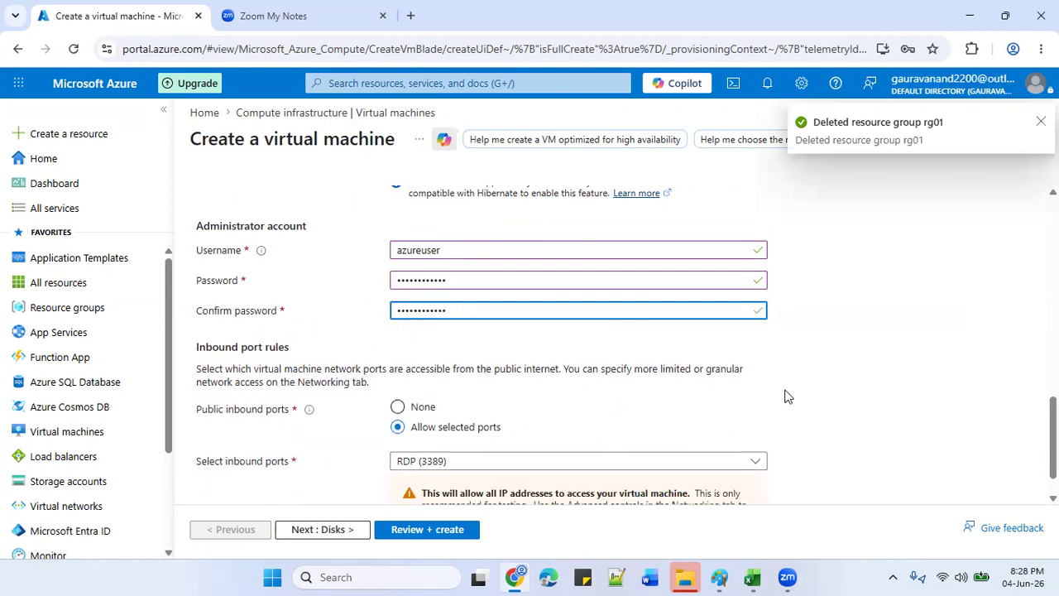
pyautogui.scroll(-1, 619, 421)
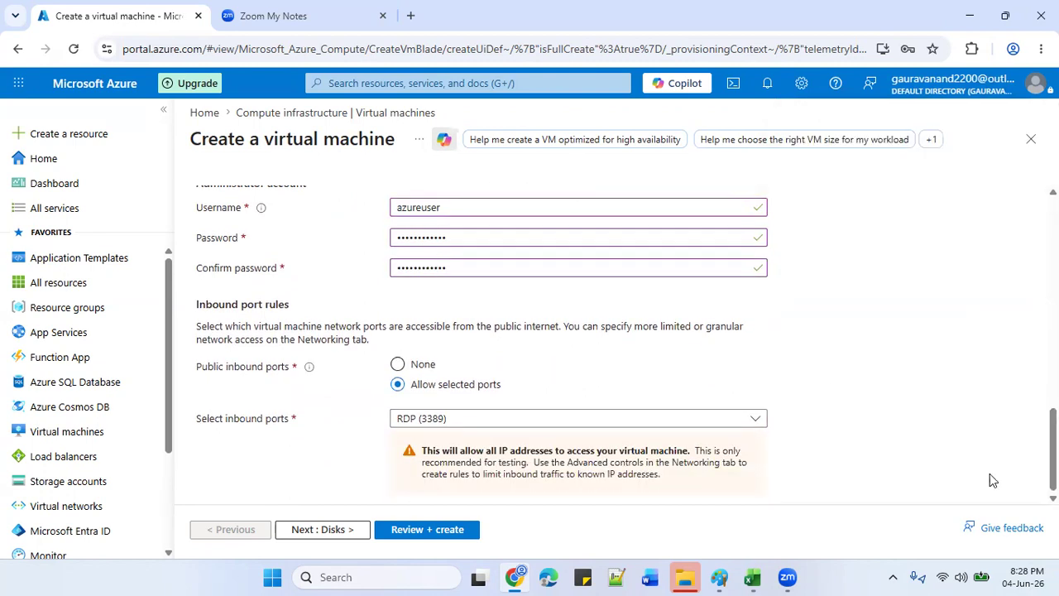
pyautogui.click(619, 419)
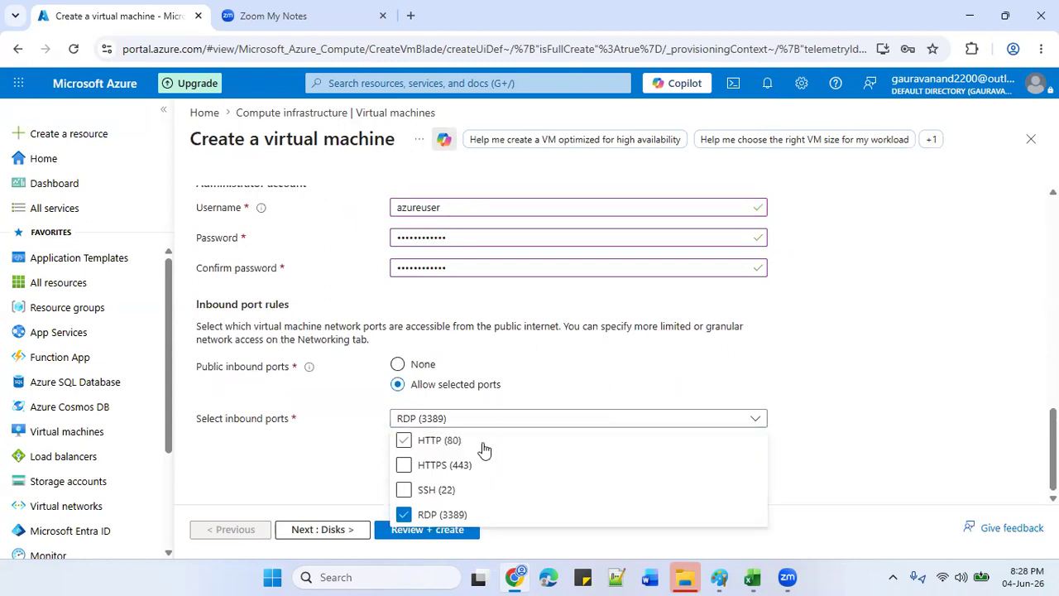
# Allow inbound HTTP (80) and advance through the remaining wizard tabs to Review + create.
pyautogui.click(482, 447)
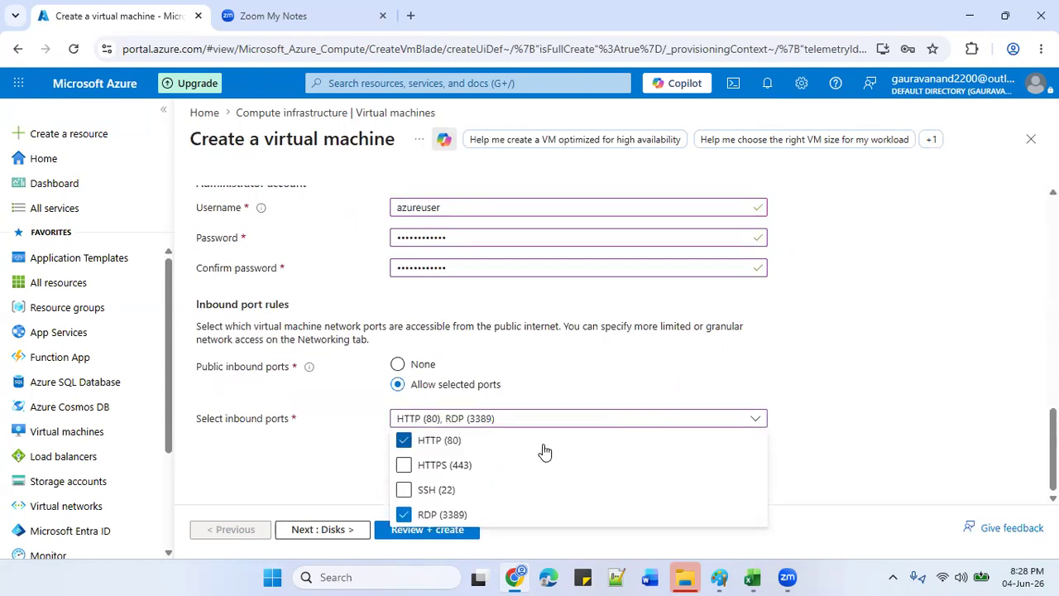
pyautogui.click(320, 536)
pyautogui.click(321, 529)
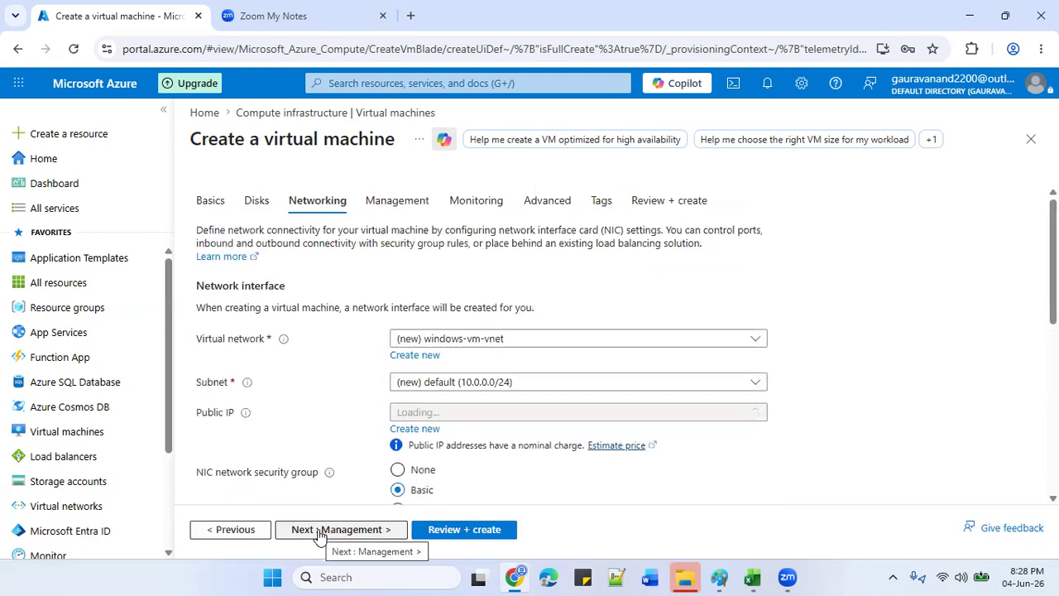
pyautogui.click(320, 529)
pyautogui.click(321, 533)
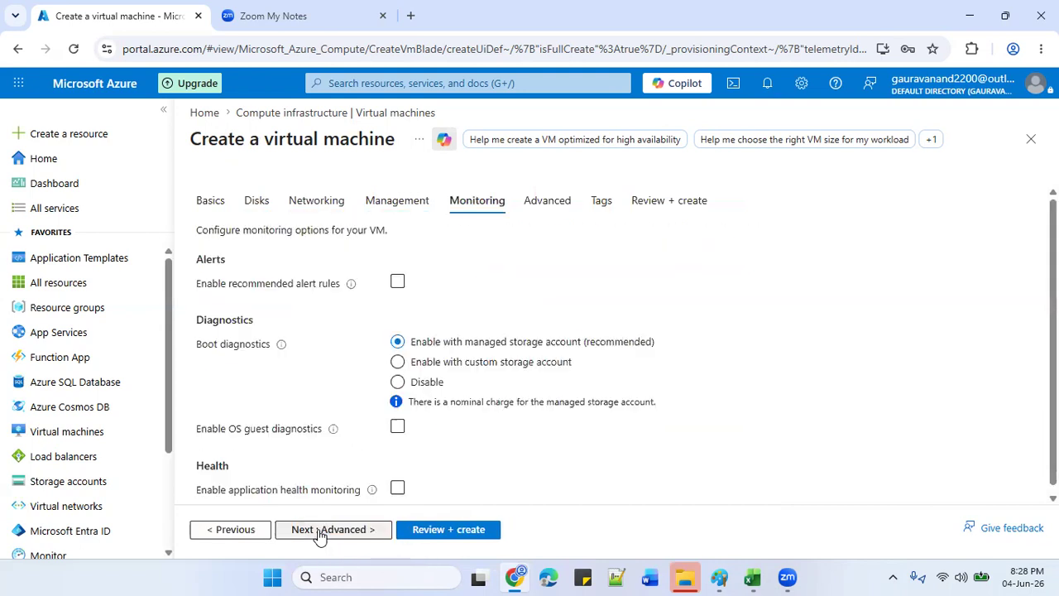
pyautogui.click(320, 533)
pyautogui.click(320, 534)
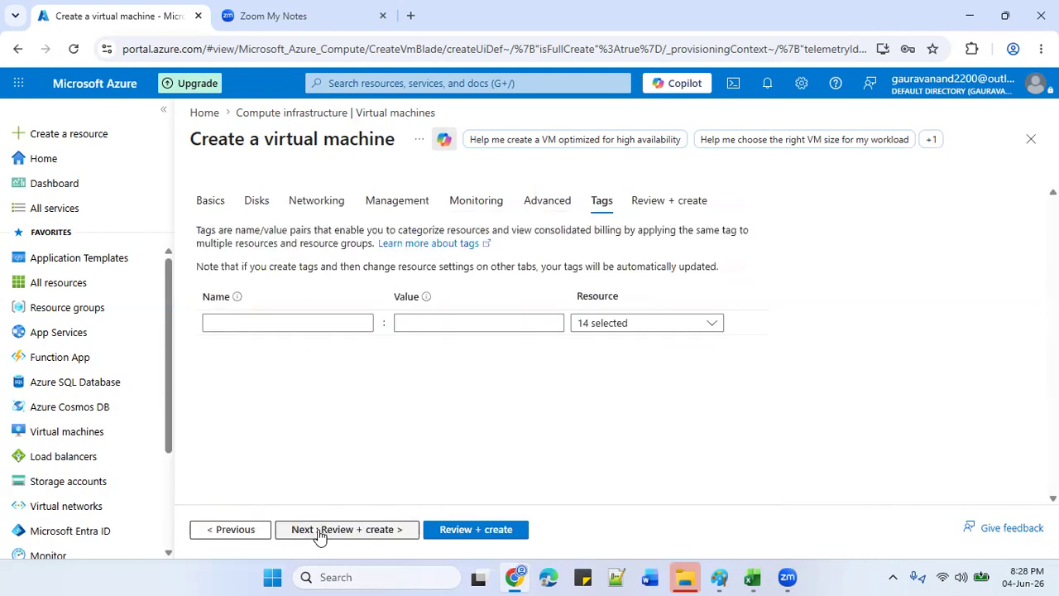
pyautogui.click(321, 534)
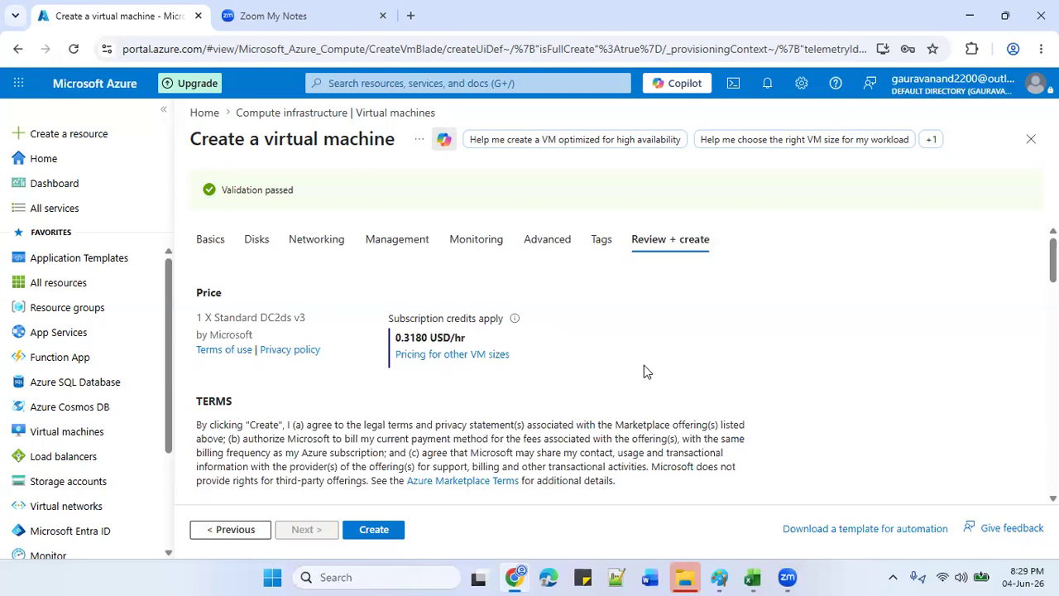
# Create the validated Standard DC2ds v3 Windows virtual machine.
pyautogui.click(371, 530)
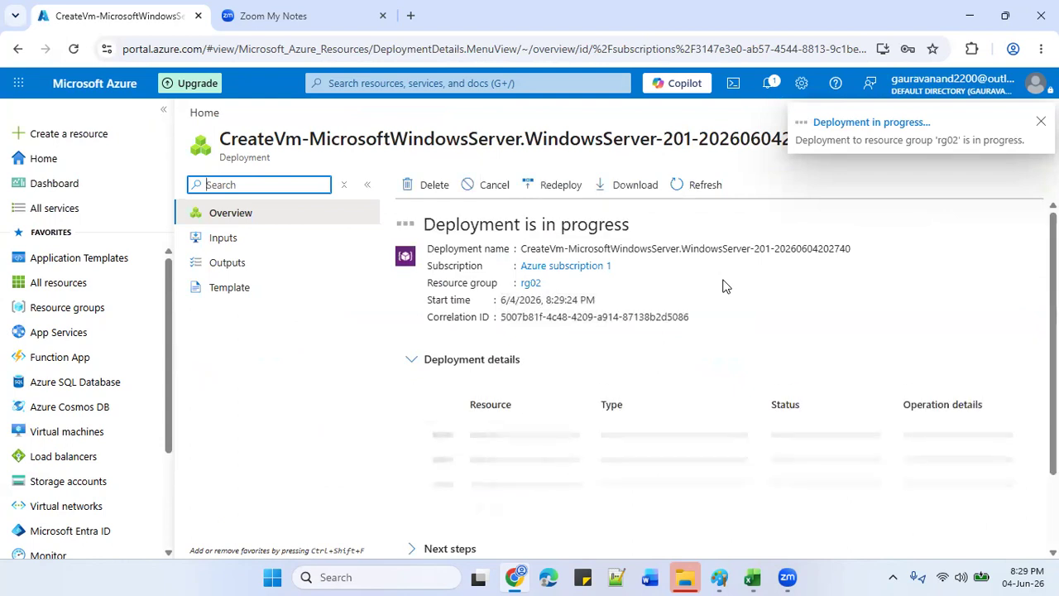
# Show the saved Install-WindowsFeature -Name Web-Server -IncludeManagementTools command in Notepad, then minimize Notepad.
pyautogui.click(335, 577)
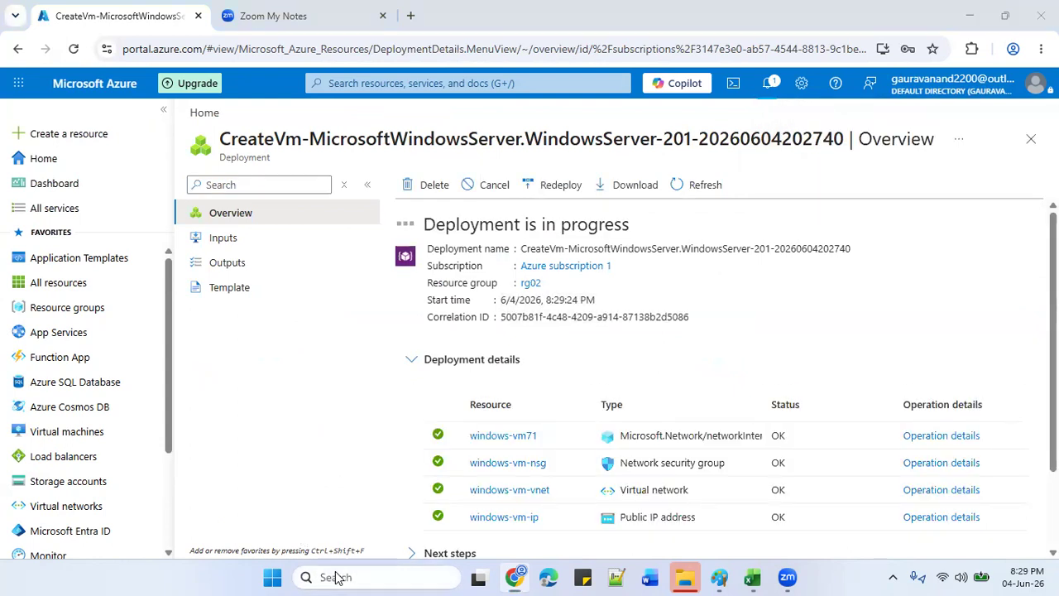
pyautogui.write('n')
pyautogui.click(405, 159)
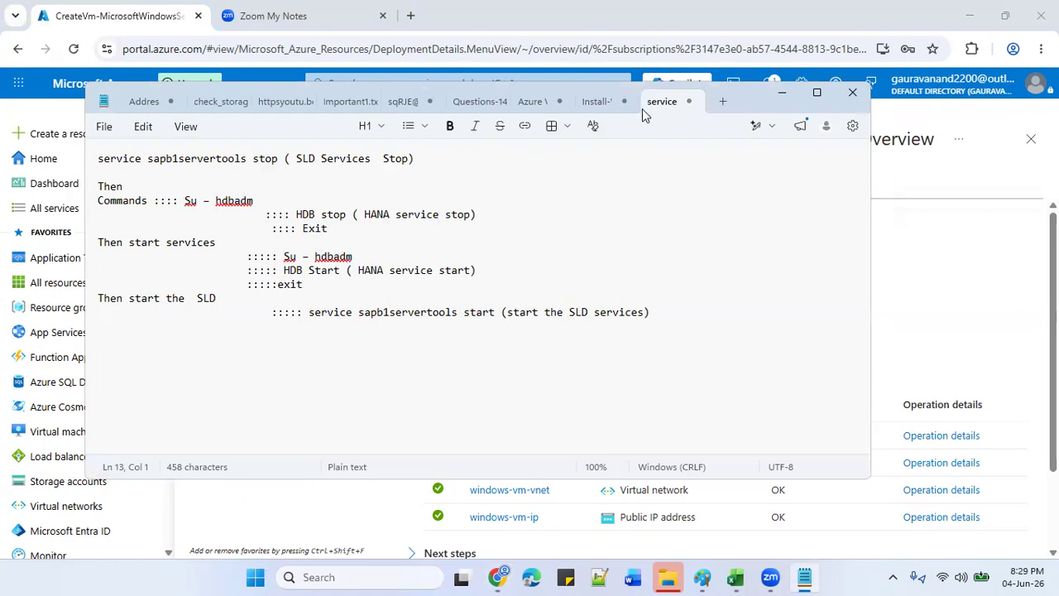
pyautogui.click(596, 106)
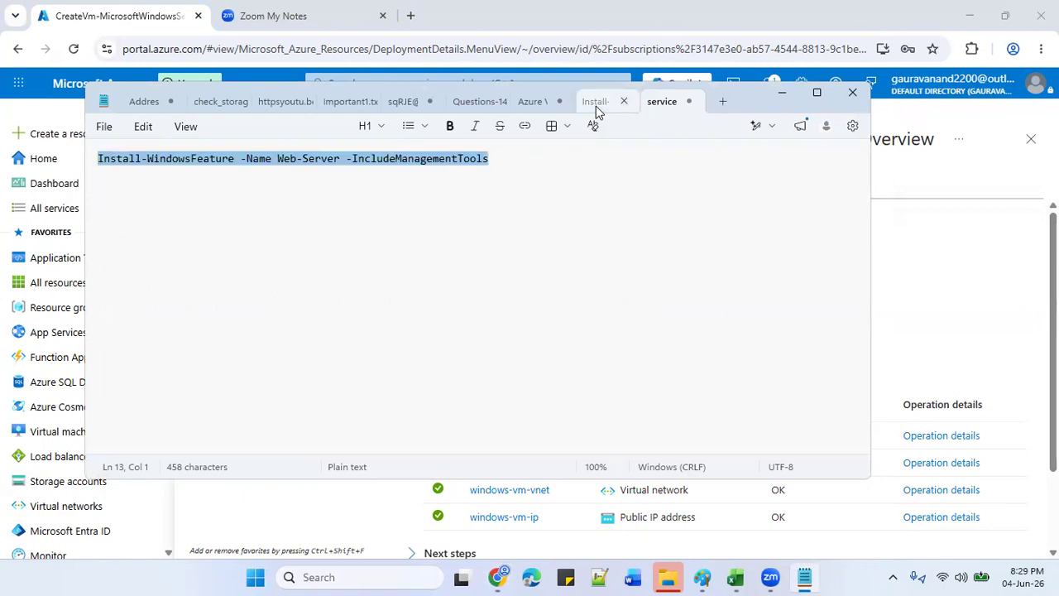
pyautogui.click(546, 172)
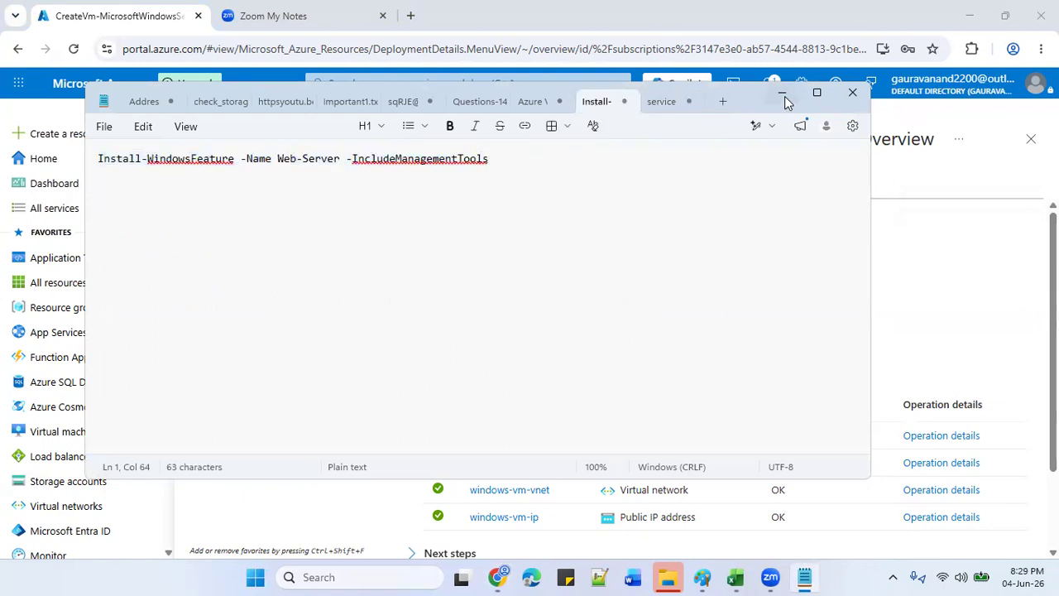
pyautogui.click(782, 95)
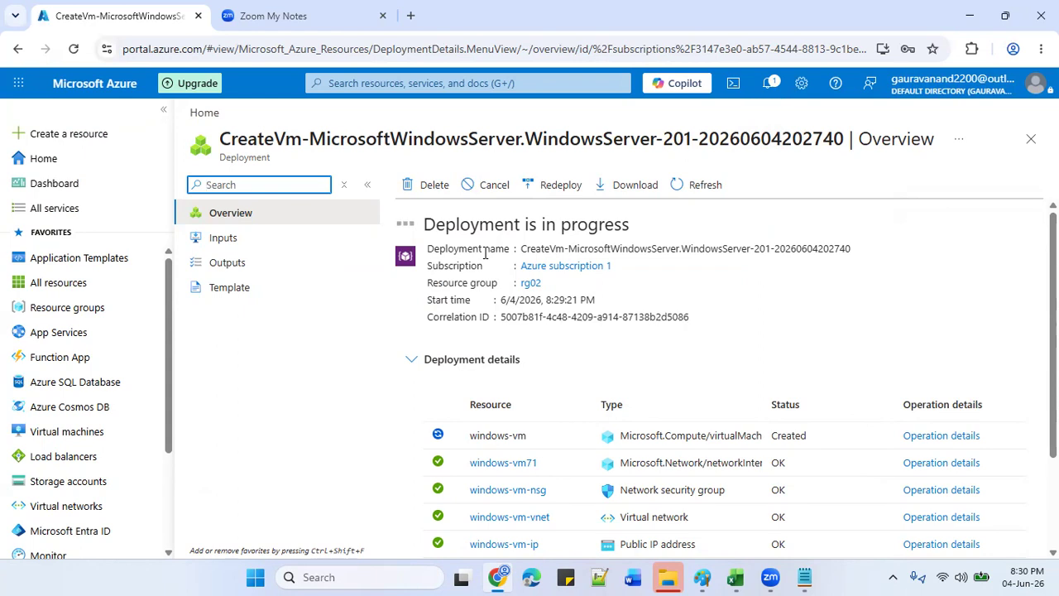
# Reload the deployment page until the windows-vm deployment to rg02 shows complete.
pyautogui.click(74, 50)
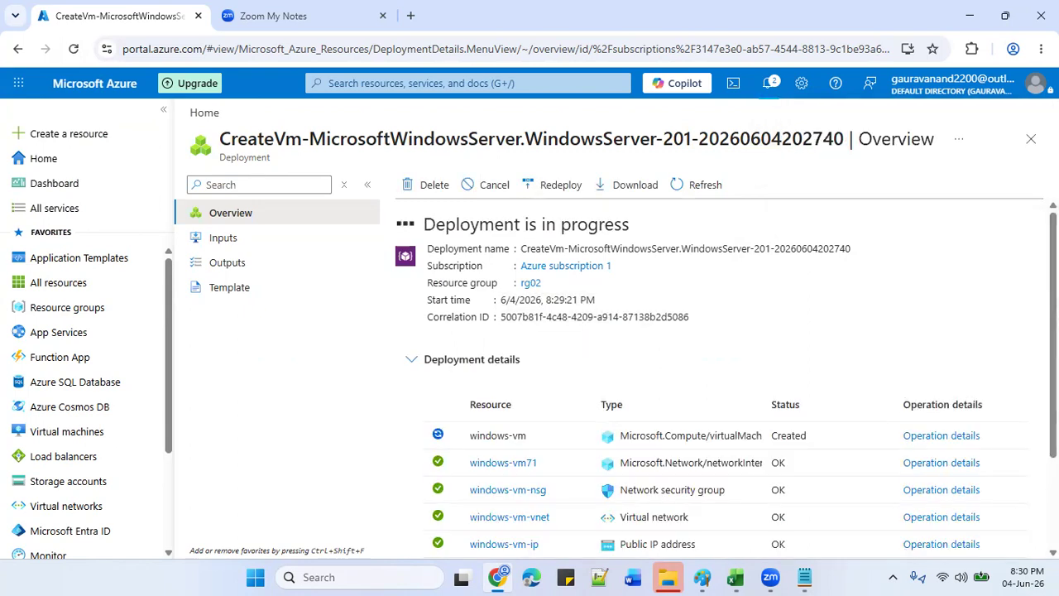
pyautogui.click(71, 53)
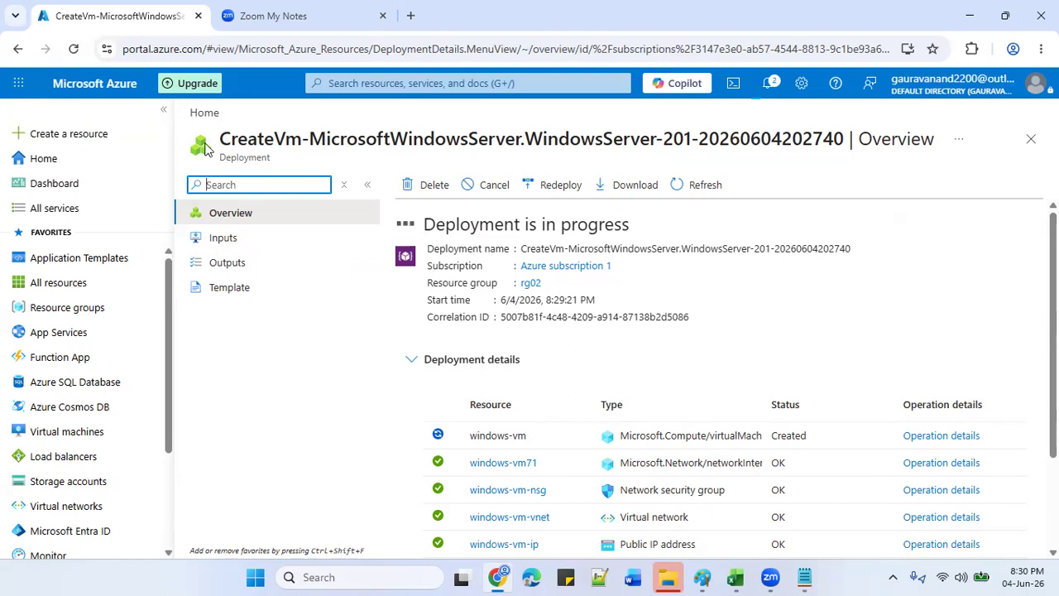
pyautogui.click(80, 51)
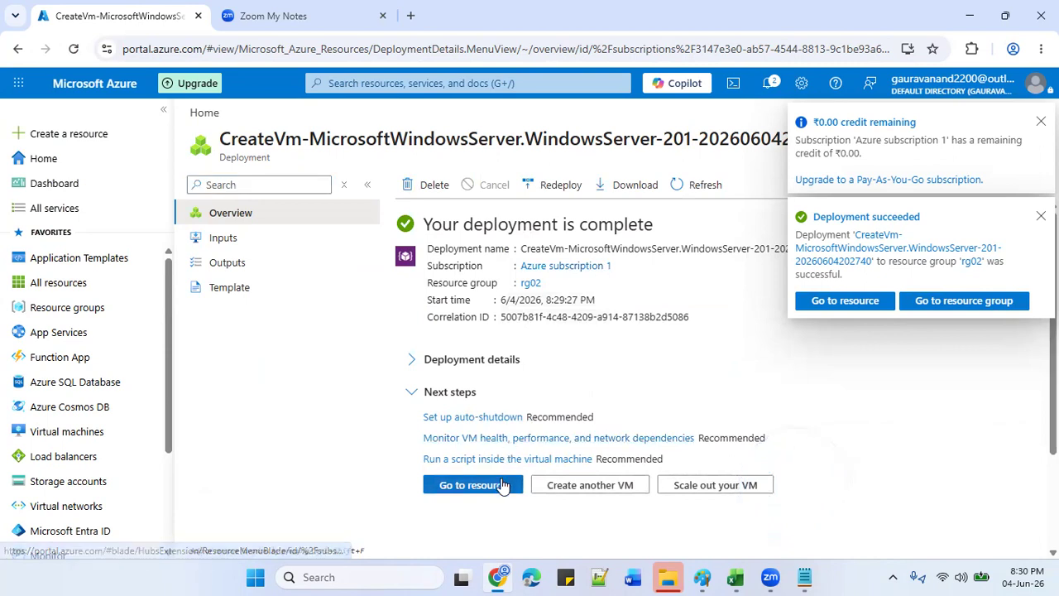
# Open windows-vm, copy its public IP 20.51.151.2, and launch Remote Desktop Connection.
pyautogui.click(502, 487)
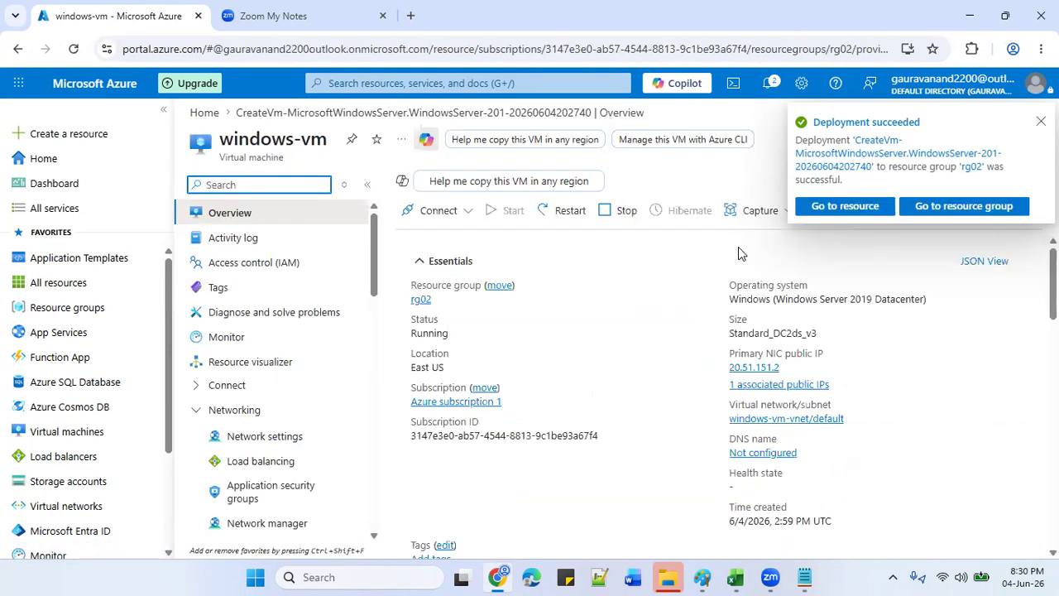
pyautogui.click(788, 366)
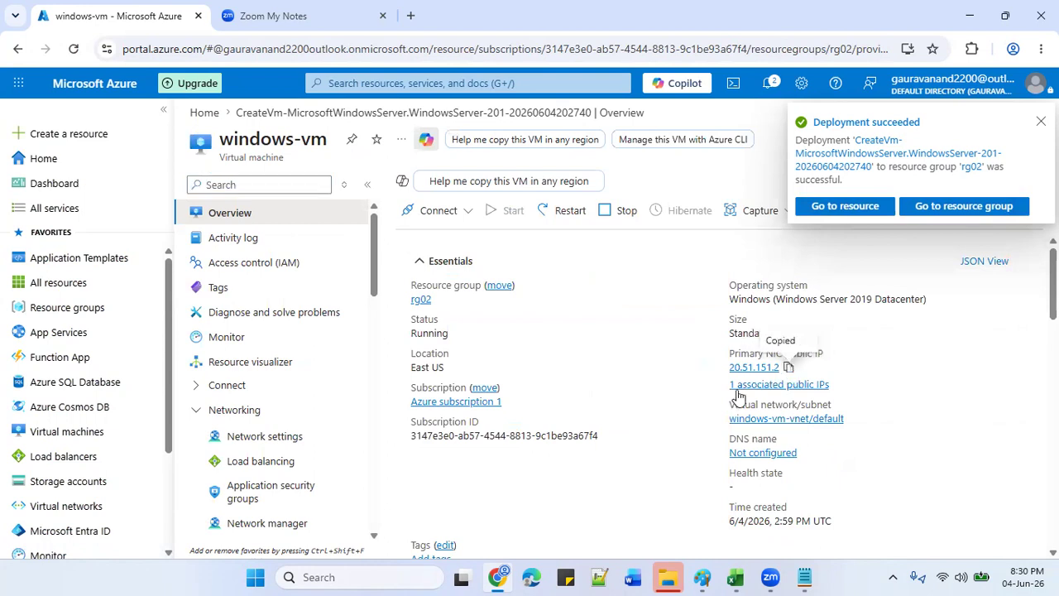
pyautogui.click(400, 568)
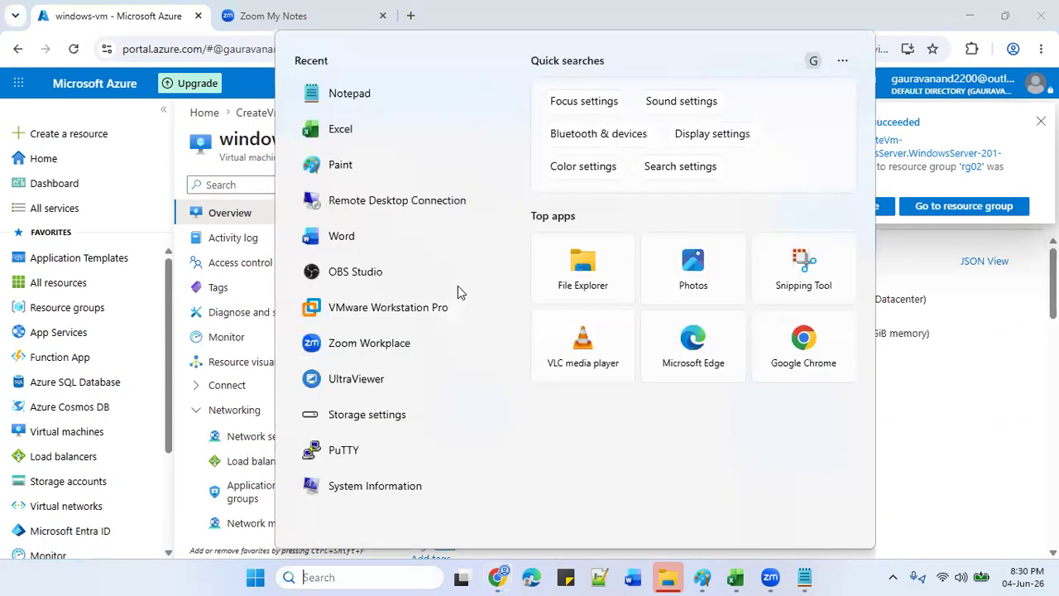
pyautogui.click(451, 209)
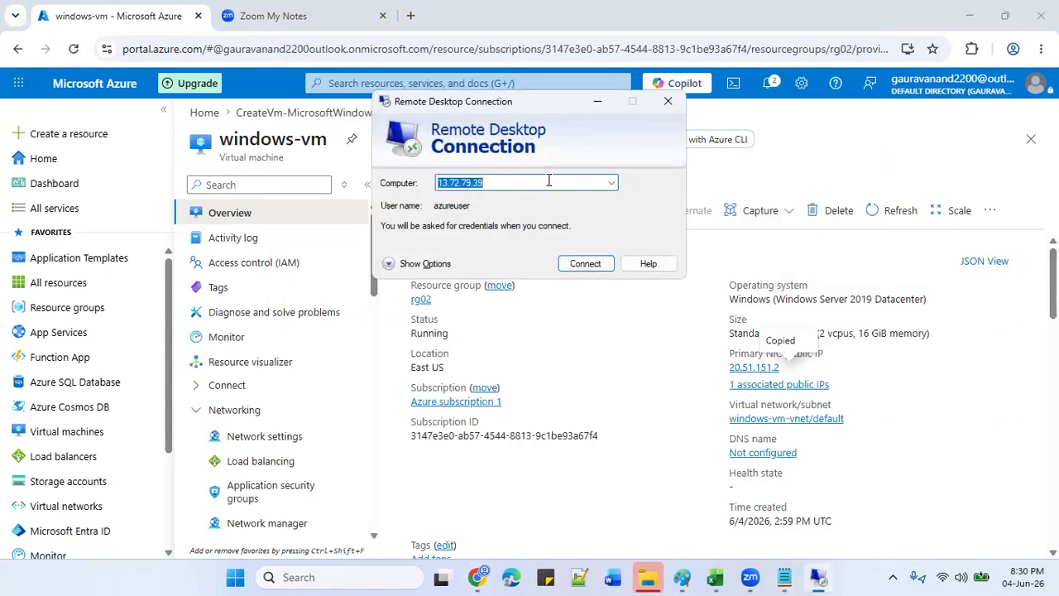
# Connect to 20.51.151.2 as azureuser with the admin password, accepting the certificate warning.
pyautogui.hotkey('ctrl', 'v')
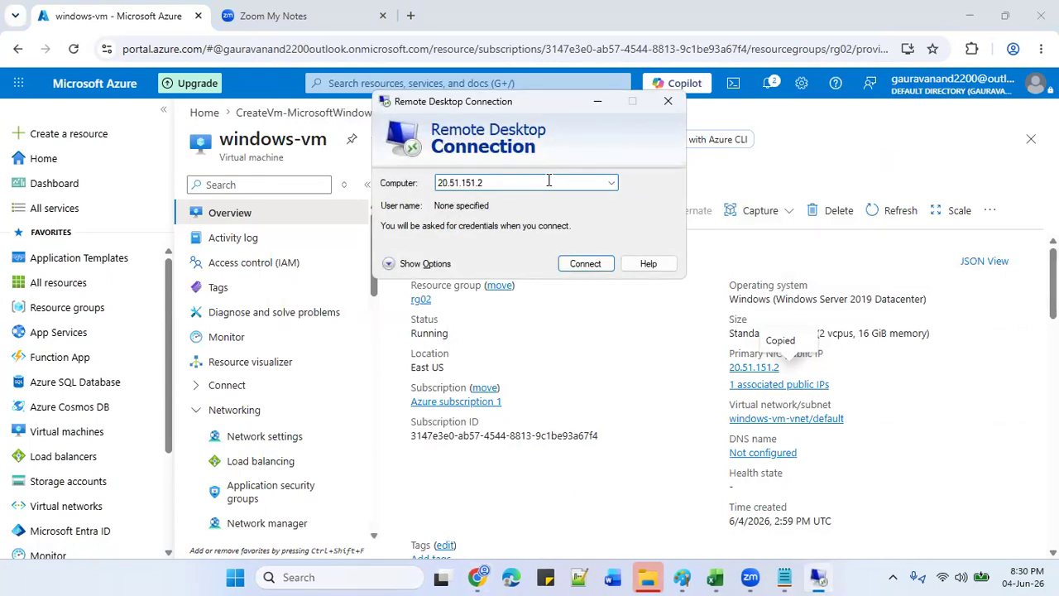
pyautogui.click(583, 264)
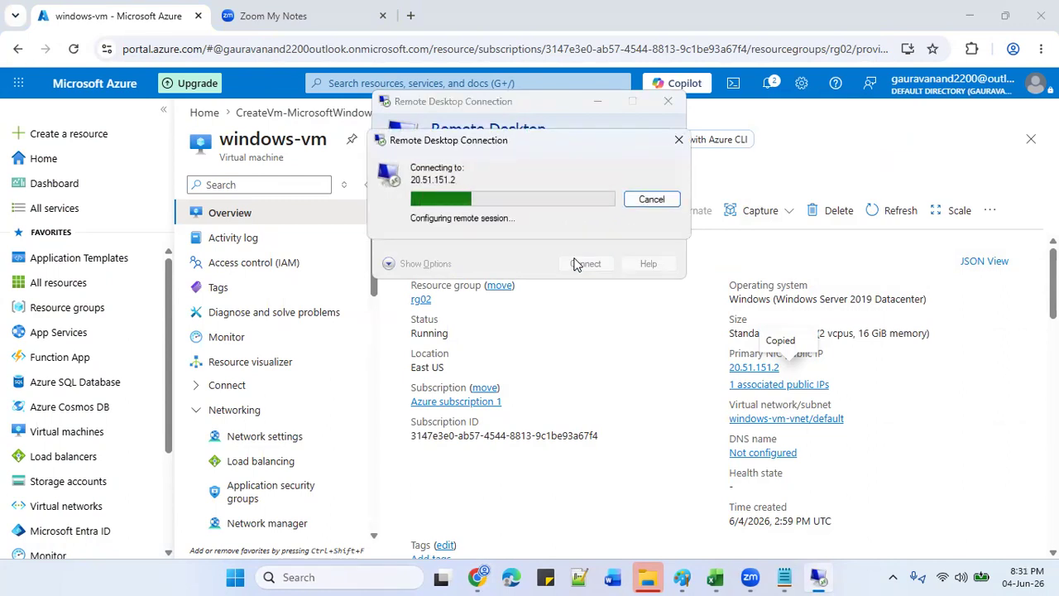
pyautogui.write('azureuser')
pyautogui.press('Tab')
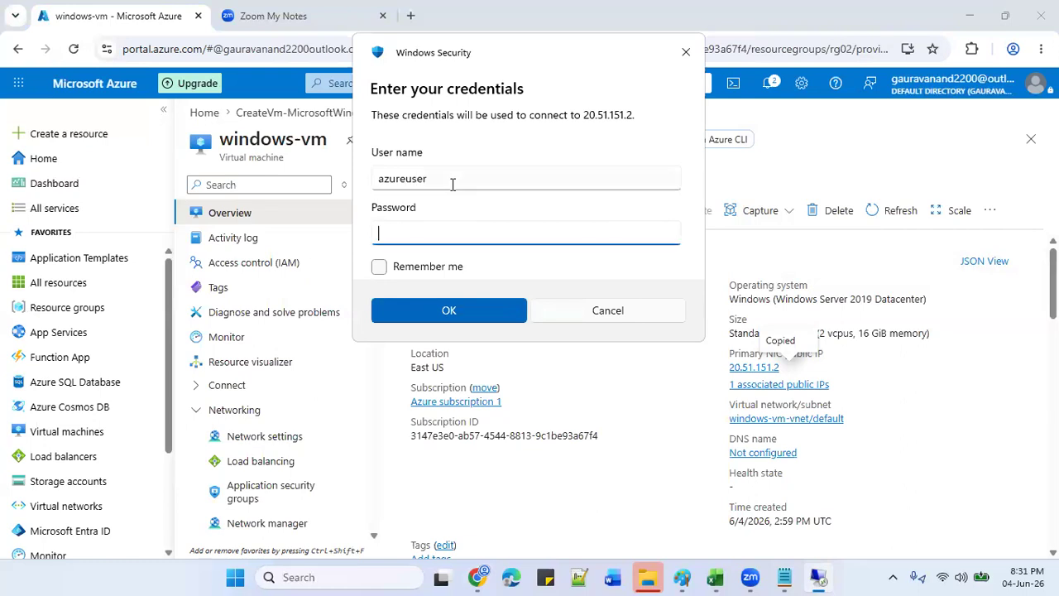
pyautogui.write('************')
pyautogui.click(449, 311)
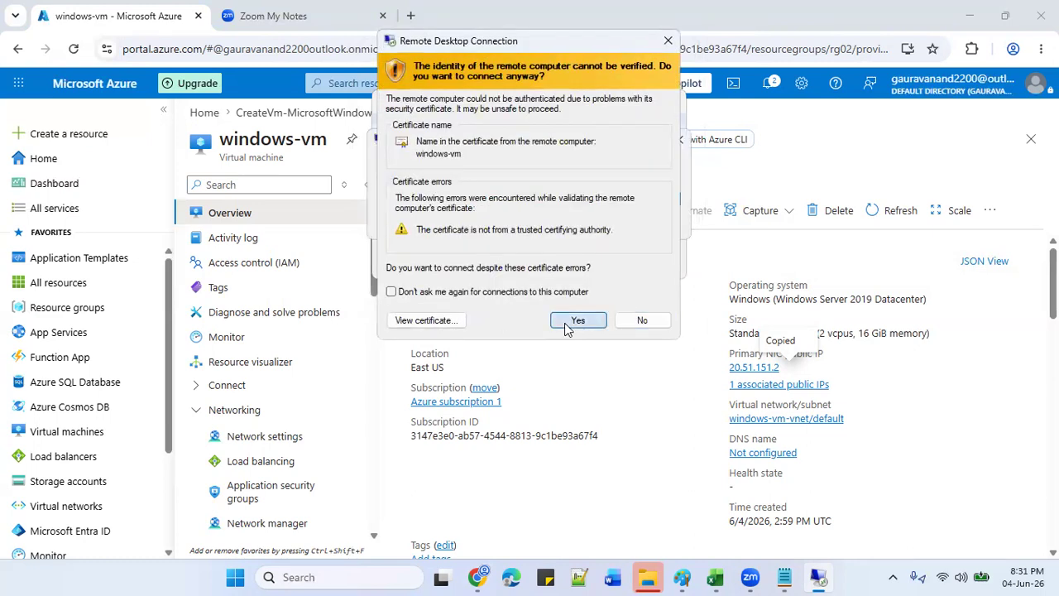
pyautogui.click(577, 321)
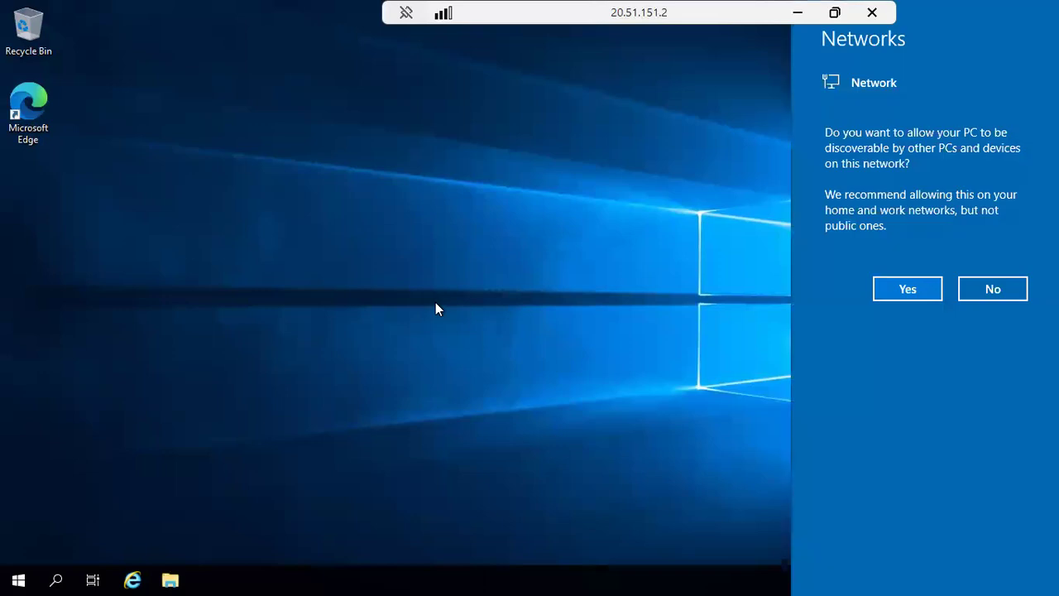
# Make the remote server discoverable on its network.
pyautogui.click(908, 287)
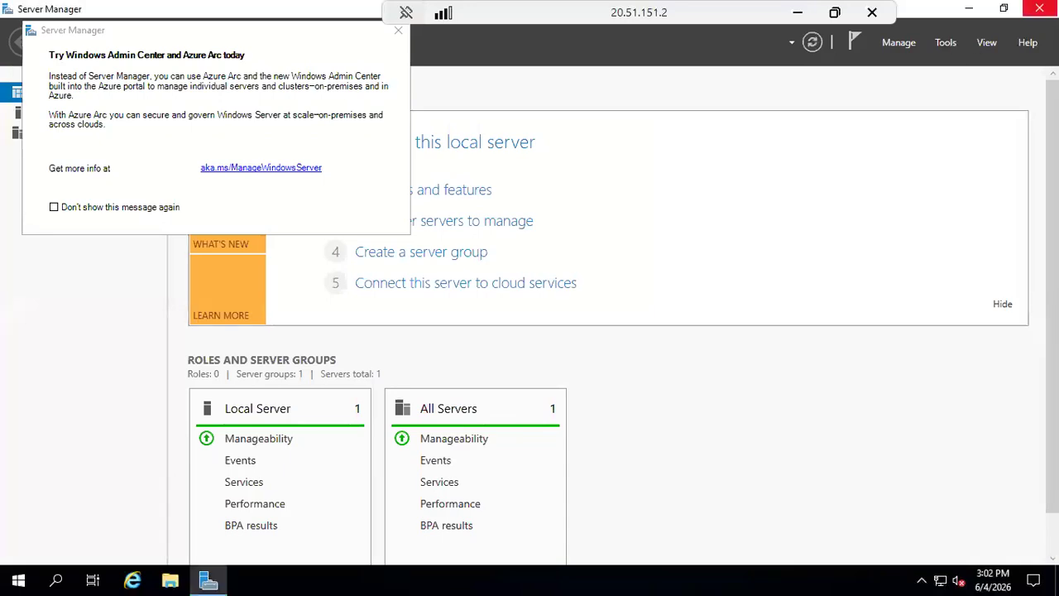
# Close the Server Manager window on the VM.
pyautogui.click(1039, 7)
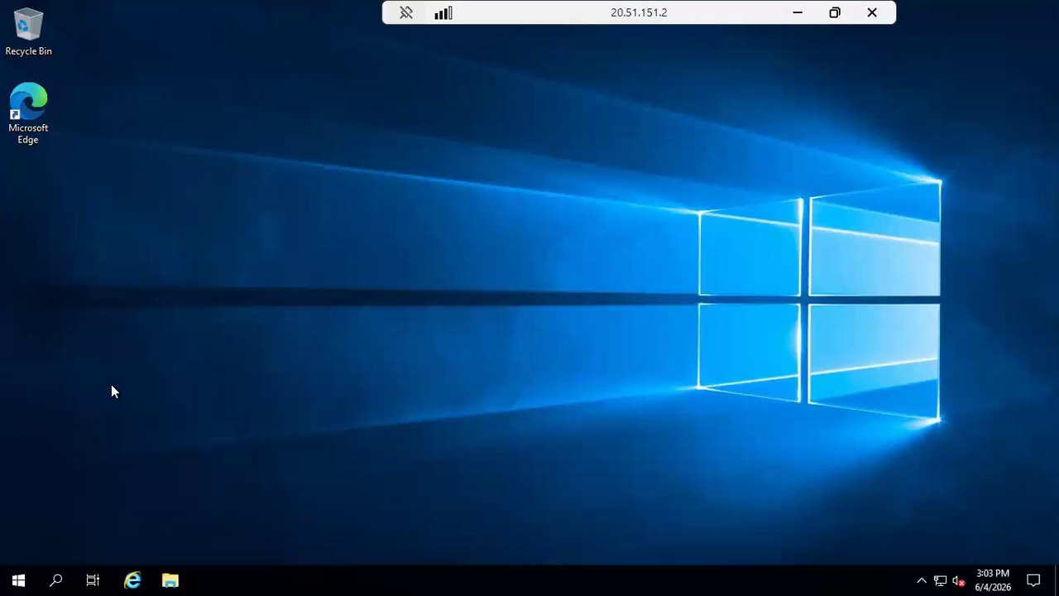
# Relaunch Server Manager by searching 'server', dismiss the Admin Center pop-up, and close the Manage menu.
pyautogui.click(51, 575)
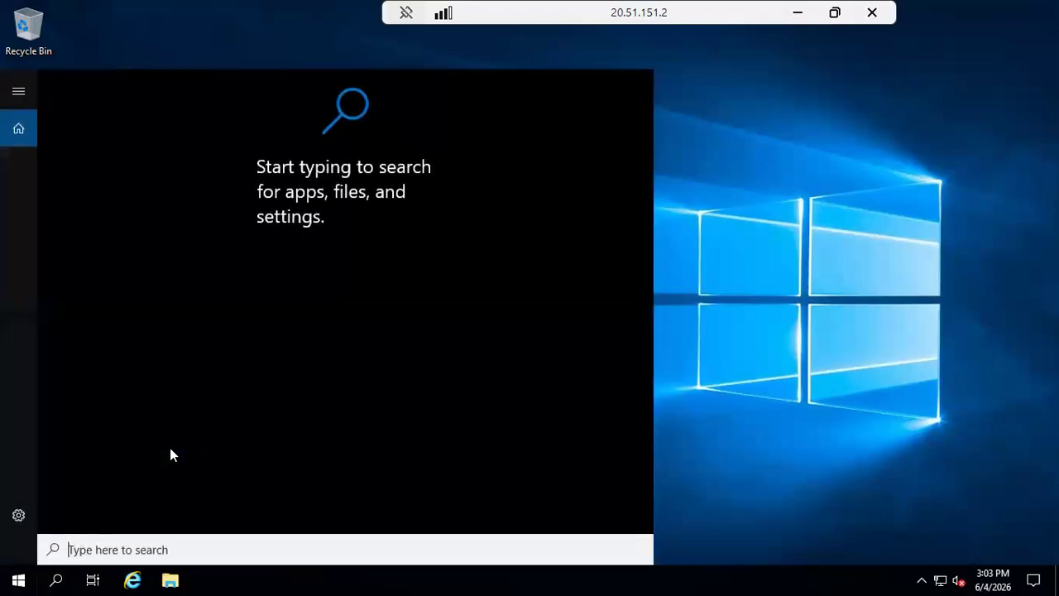
pyautogui.write('se')
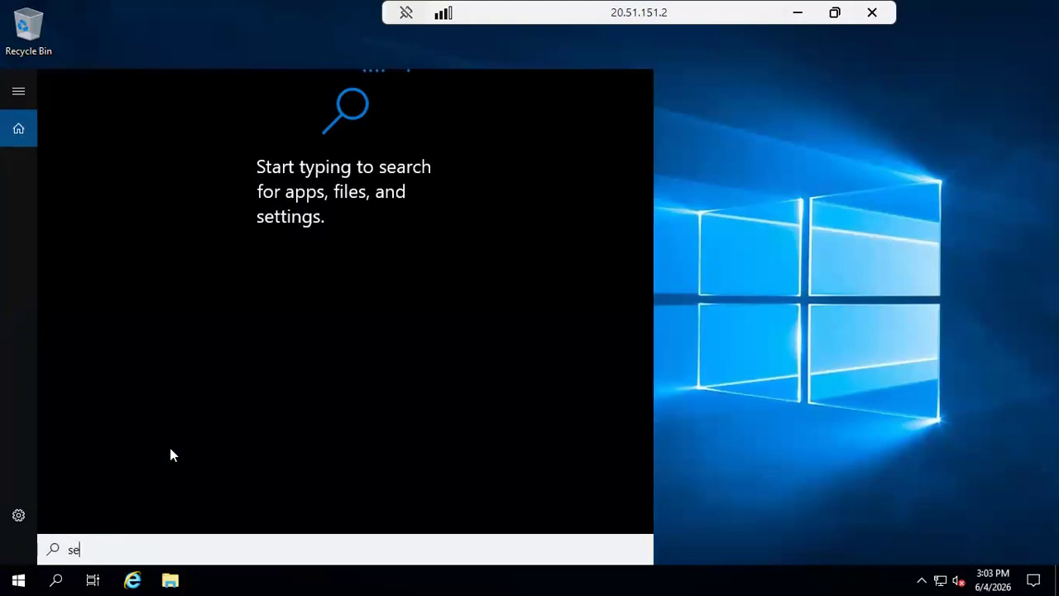
pyautogui.write('rver')
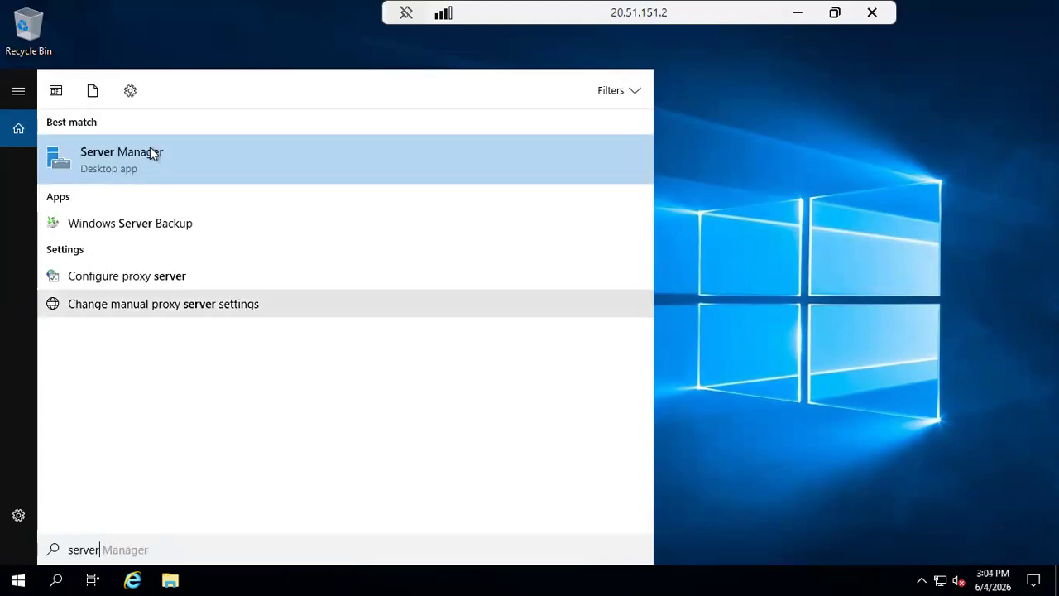
pyautogui.click(152, 148)
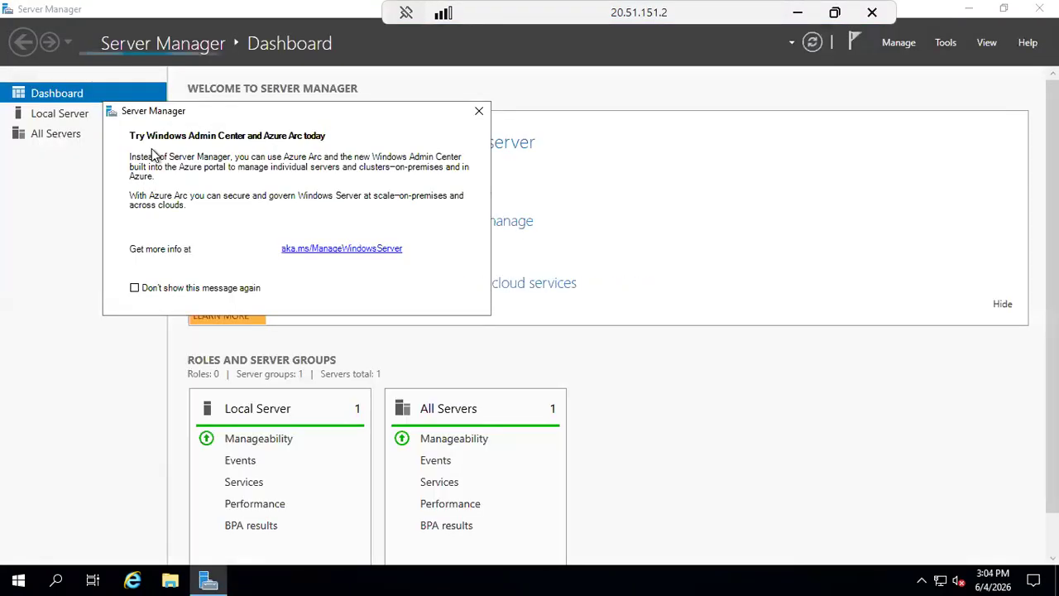
pyautogui.click(479, 113)
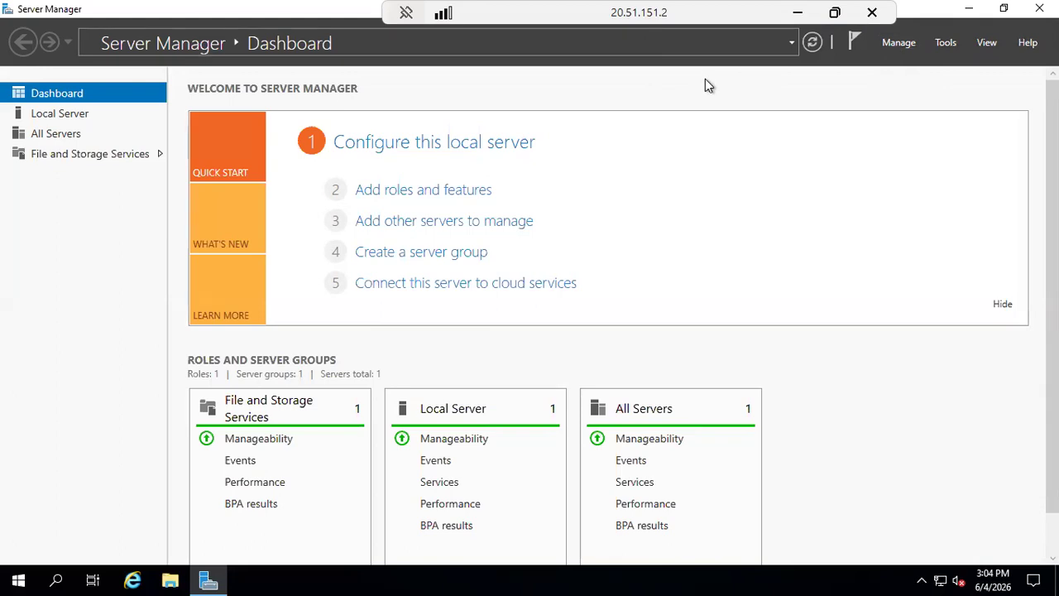
pyautogui.click(898, 43)
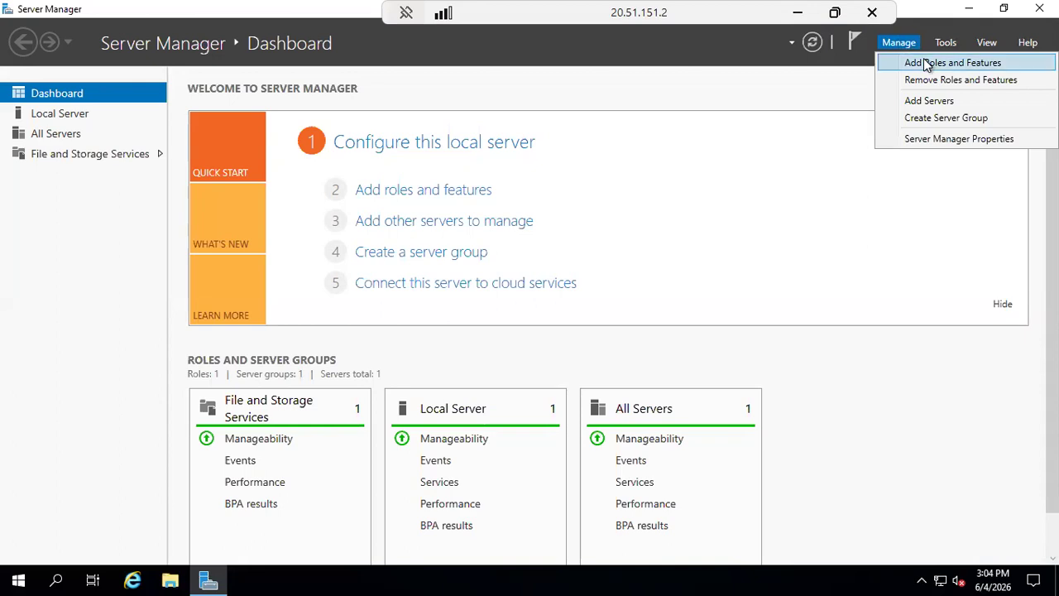
pyautogui.click(774, 103)
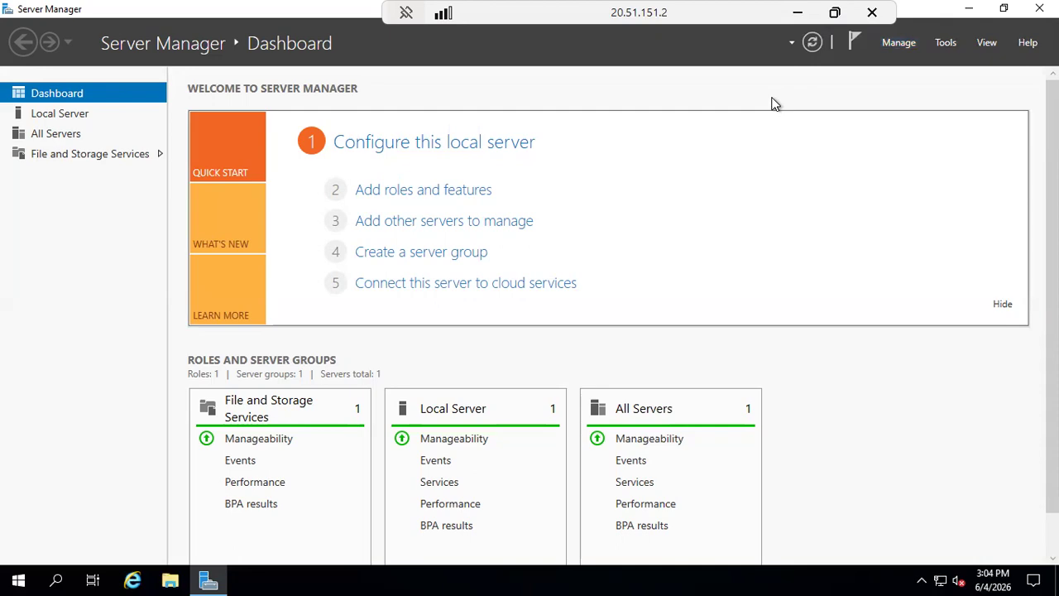
# Leave the RDP session and open an empty RunPowerShellScript editor under windows-vm's Run command.
pyautogui.click(798, 16)
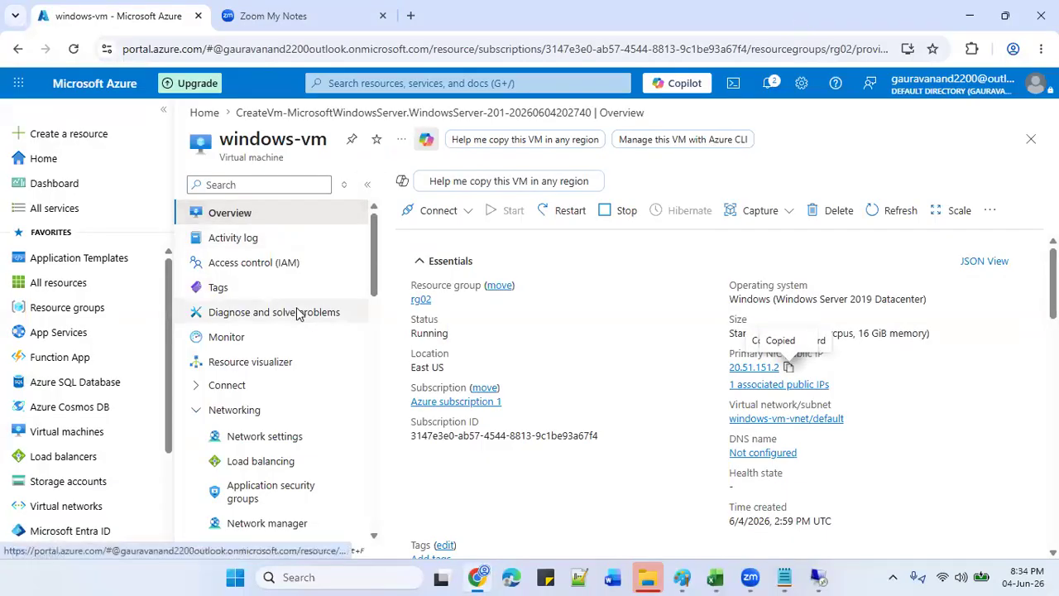
pyautogui.moveTo(377, 262); pyautogui.dragTo(371, 411)
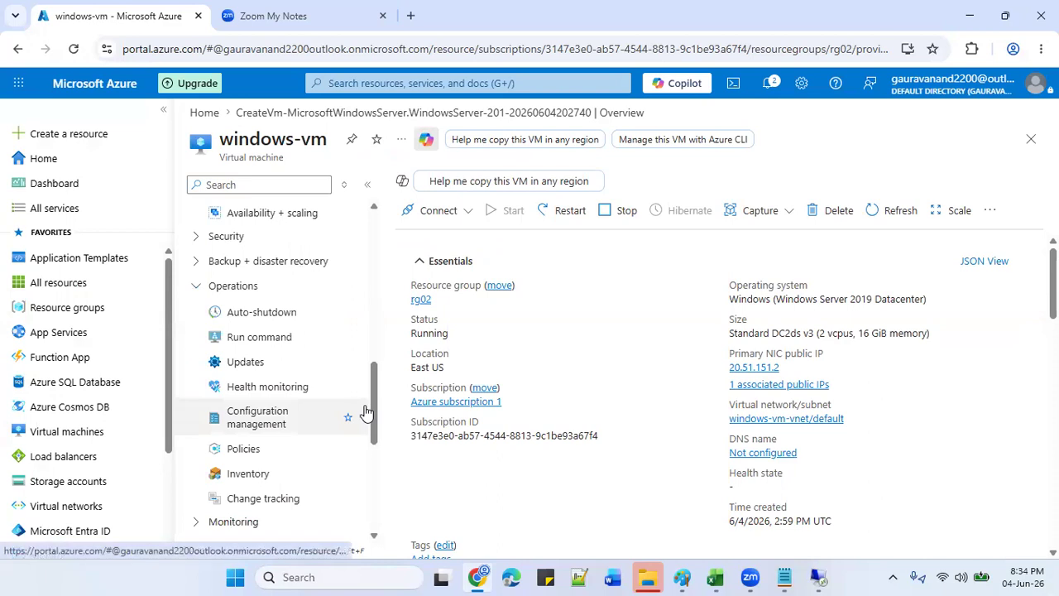
pyautogui.click(273, 341)
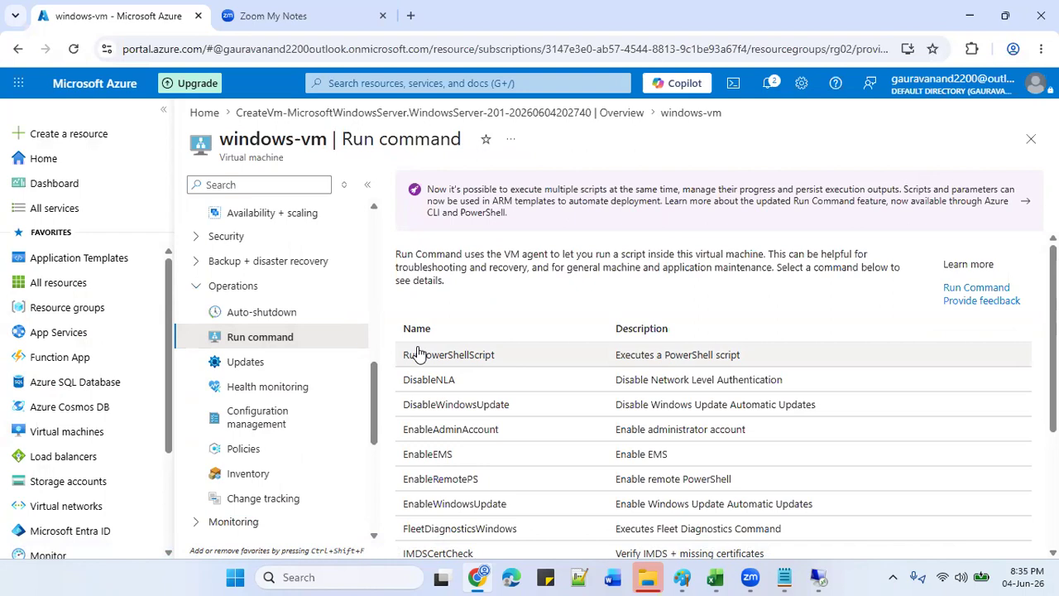
pyautogui.click(418, 354)
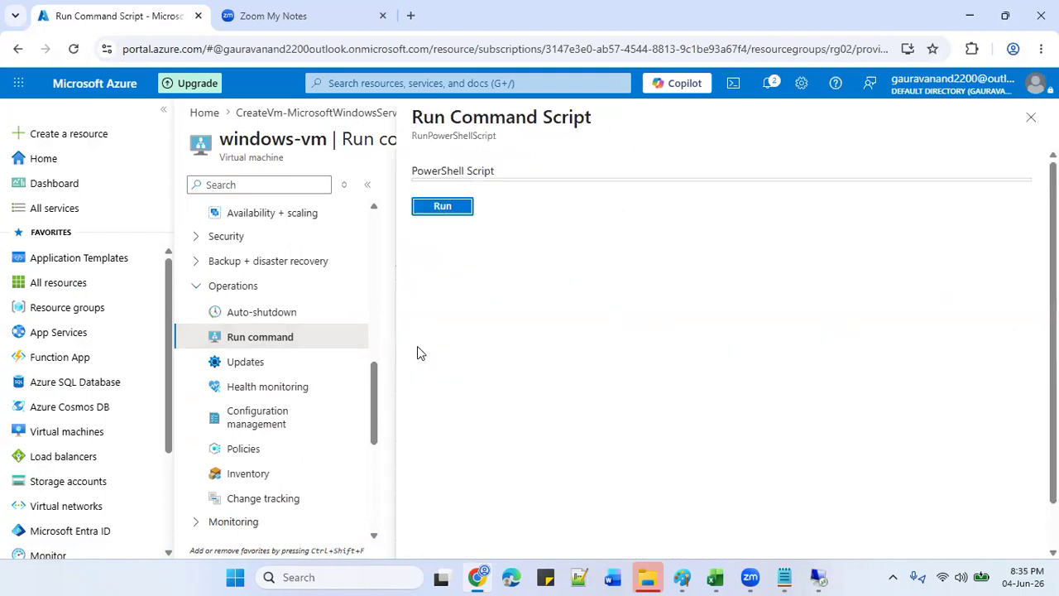
pyautogui.click(516, 184)
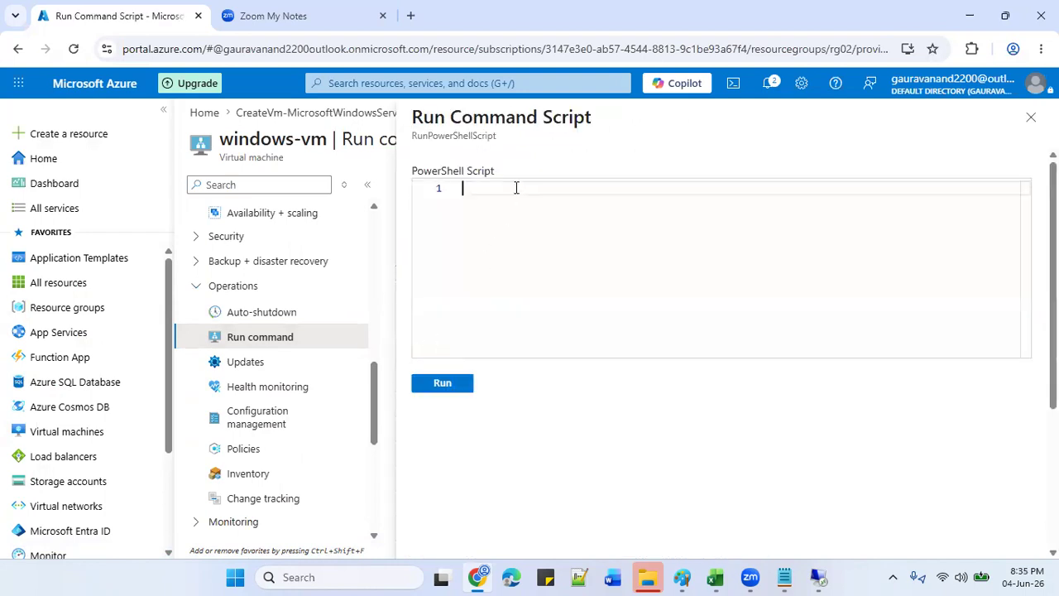
# Copy the Install-WindowsFeature Web-Server command line from the Notepad notes, then minimize Notepad.
pyautogui.click(785, 577)
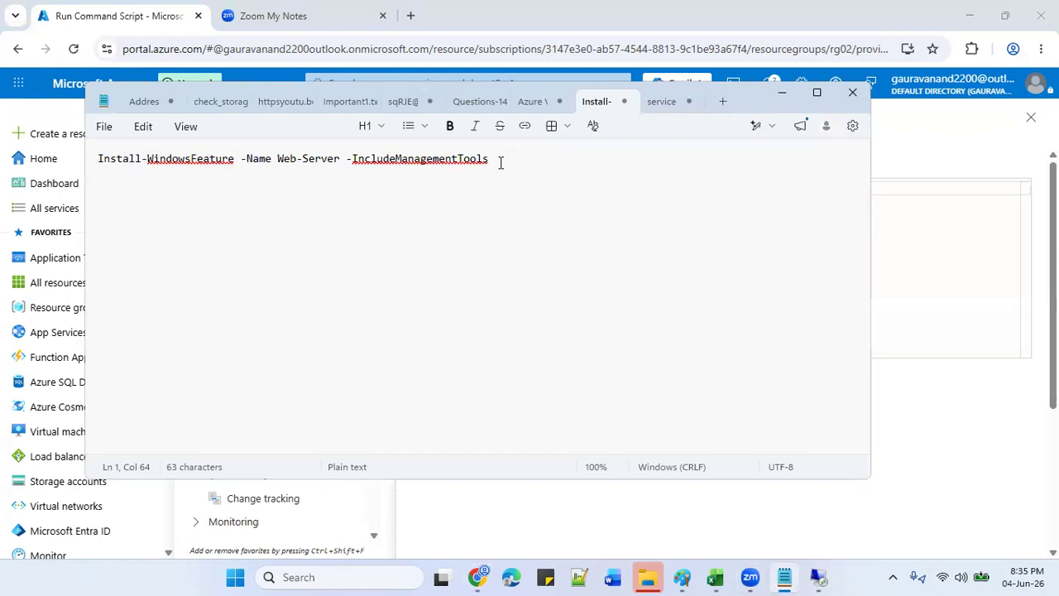
pyautogui.hotkey('shift', 'Left')
pyautogui.hotkey('shift', 'Left')
pyautogui.hotkey('shift', 'Left')
pyautogui.hotkey('shift', 'Left')
pyautogui.hotkey('shift', 'Left')
pyautogui.hotkey('shift', 'Left')
pyautogui.hotkey('shift', 'Left')
pyautogui.hotkey('shift', 'Left')
pyautogui.hotkey('shift', 'Left')
pyautogui.hotkey('shift', 'Left')
pyautogui.hotkey('shift', 'Left')
pyautogui.hotkey('shift', 'Left')
pyautogui.hotkey('shift', 'Left')
pyautogui.hotkey('shift', 'Left')
pyautogui.hotkey('shift', 'Left')
pyautogui.hotkey('shift', 'Left')
pyautogui.hotkey('shift', 'Left')
pyautogui.hotkey('shift', 'Left')
pyautogui.hotkey('shift', 'Left')
pyautogui.hotkey('shift', 'Left')
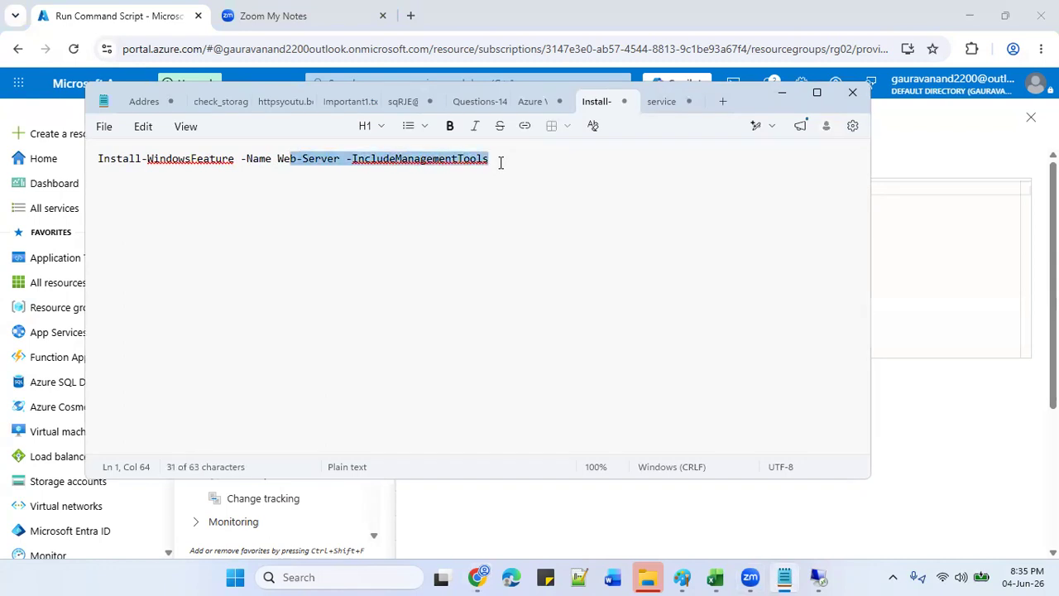
pyautogui.hotkey('shift', 'Left')
pyautogui.hotkey('shift', 'Left')
pyautogui.hotkey('shift', 'Left')
pyautogui.hotkey('shift', 'Left')
pyautogui.hotkey('shift', 'Left')
pyautogui.hotkey('shift', 'Left')
pyautogui.hotkey('shift', 'Left')
pyautogui.hotkey('shift', 'Left')
pyautogui.hotkey('shift', 'Left')
pyautogui.hotkey('shift', 'Left')
pyautogui.hotkey('shift', 'Left')
pyautogui.hotkey('shift', 'Left')
pyautogui.hotkey('shift', 'Left')
pyautogui.hotkey('shift', 'Left')
pyautogui.hotkey('shift', 'Left')
pyautogui.hotkey('ctrl', 'c')
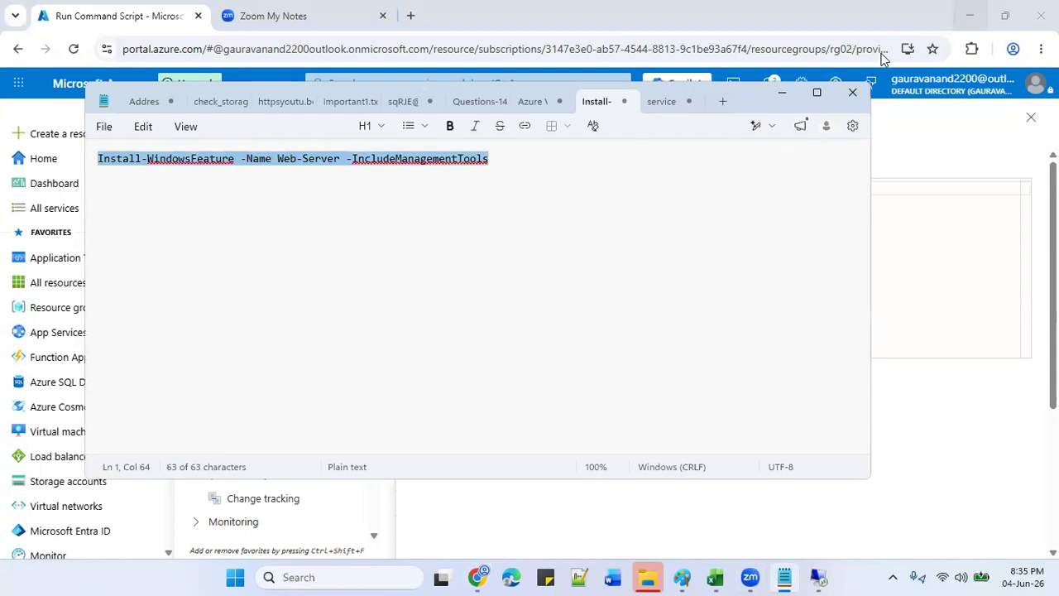
pyautogui.click(783, 93)
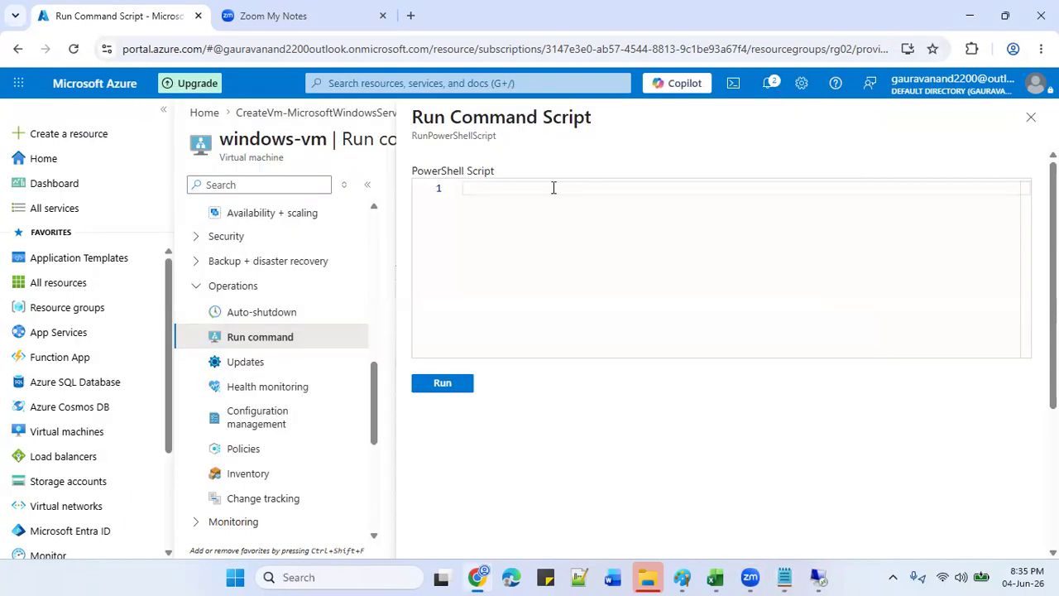
# Paste 'Install-WindowsFeature -Name Web-Server -IncludeManagementTools' into line 1 of the script editor.
pyautogui.hotkey('ctrl', 'v')
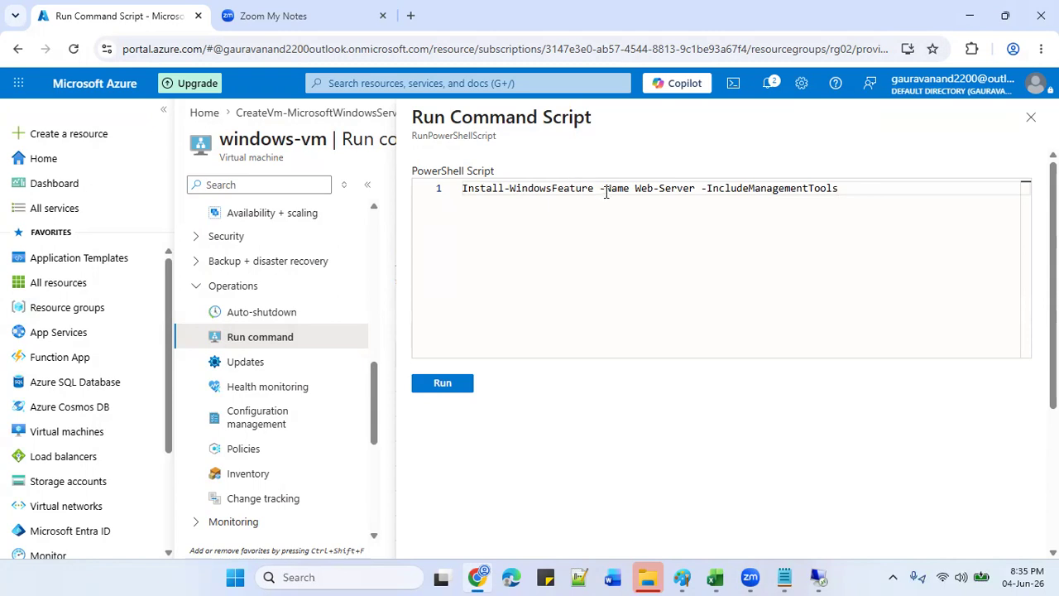
pyautogui.moveTo(634, 189); pyautogui.dragTo(686, 199)
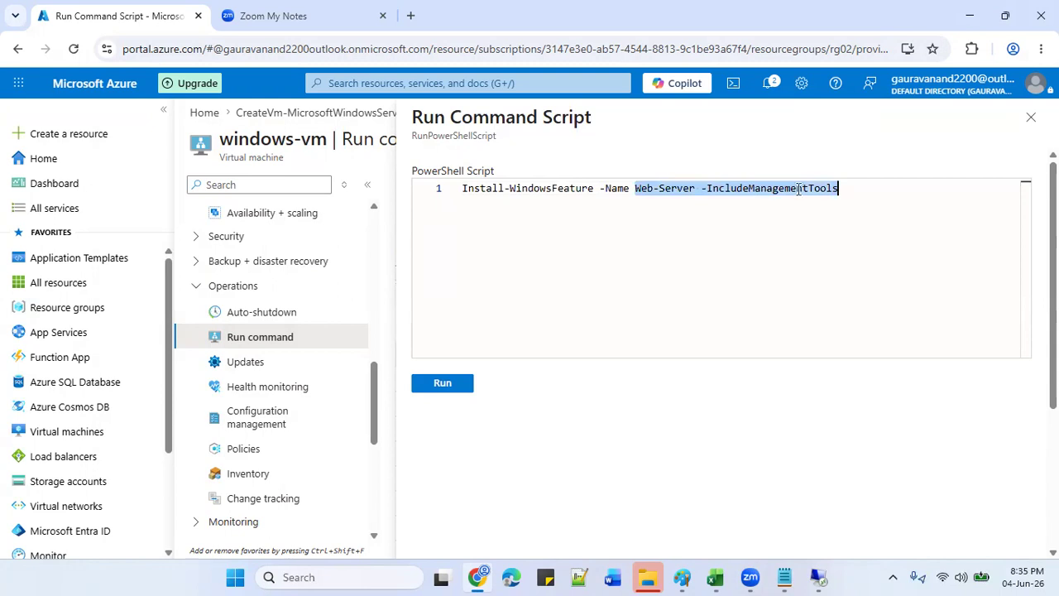
pyautogui.click(849, 187)
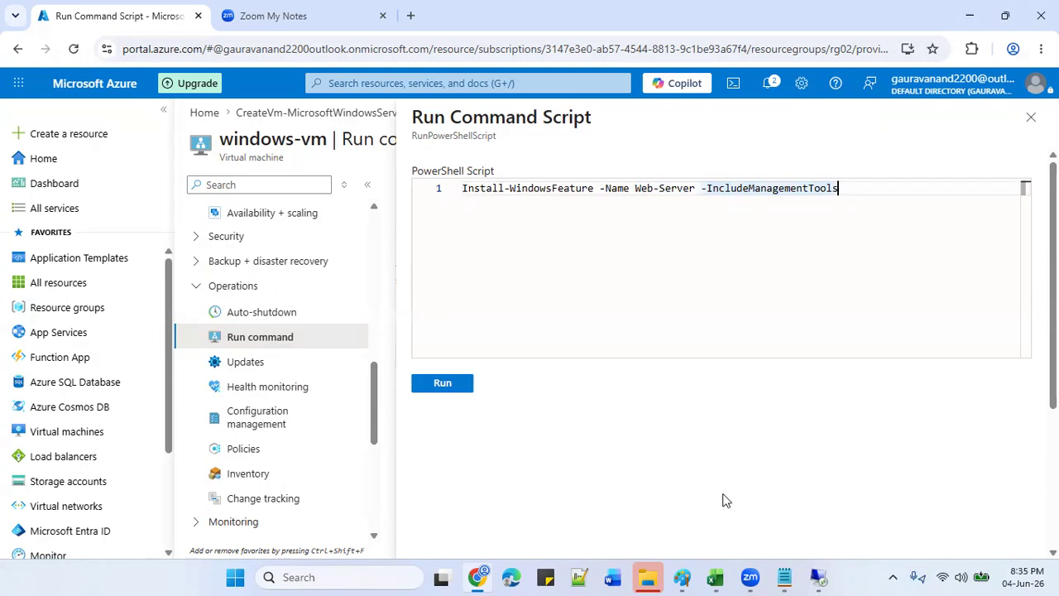
pyautogui.moveTo(818, 576)
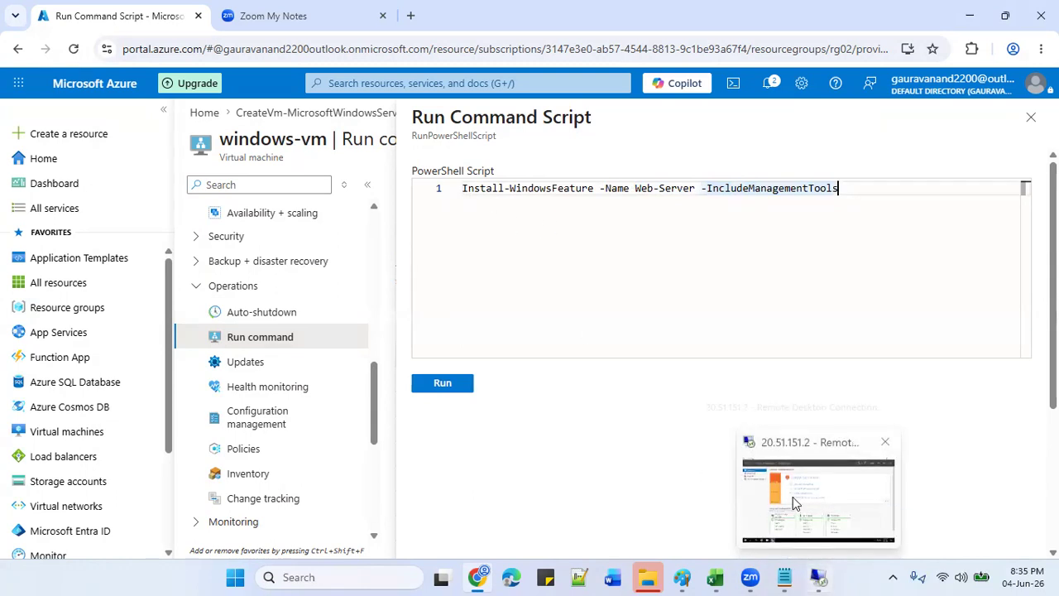
pyautogui.click(792, 497)
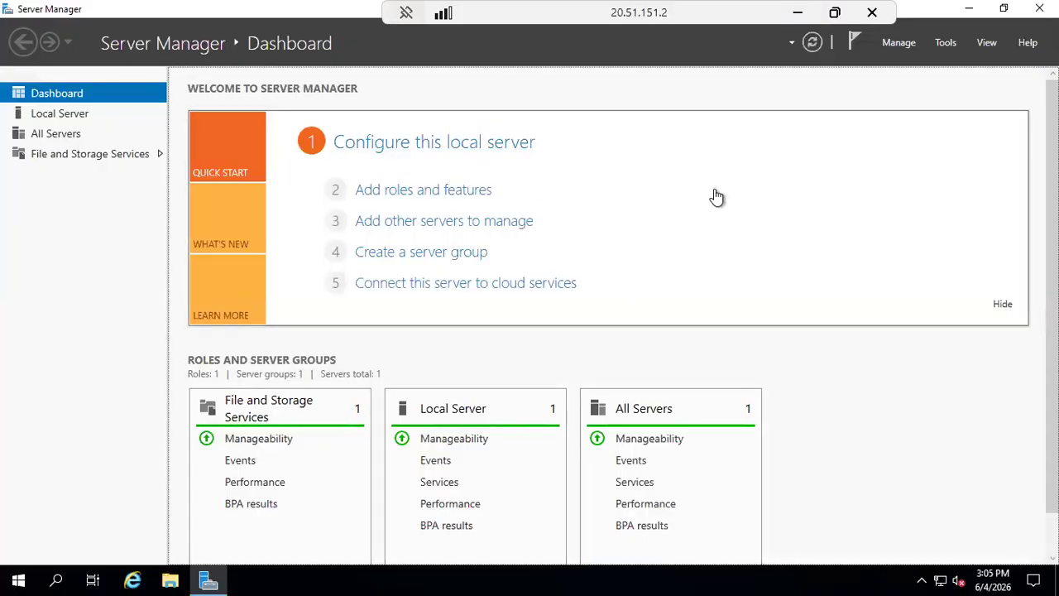
pyautogui.click(906, 45)
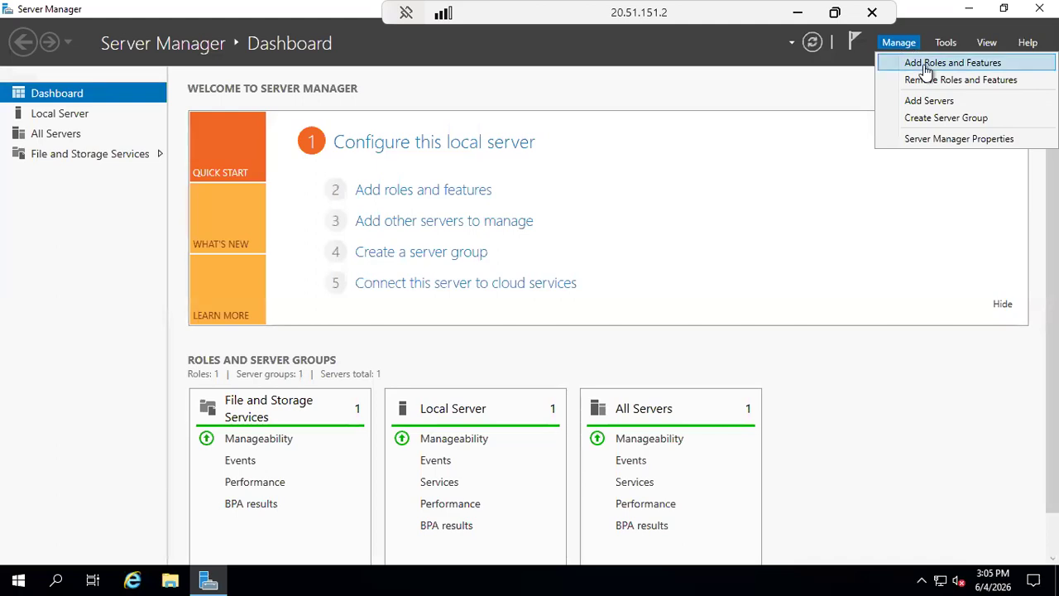
pyautogui.click(925, 66)
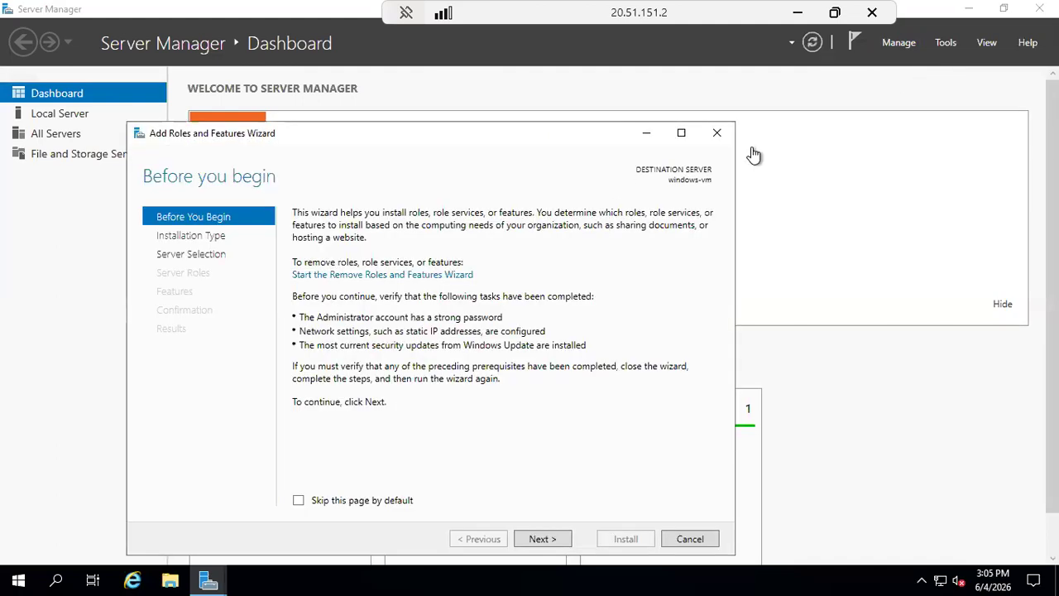
pyautogui.click(718, 135)
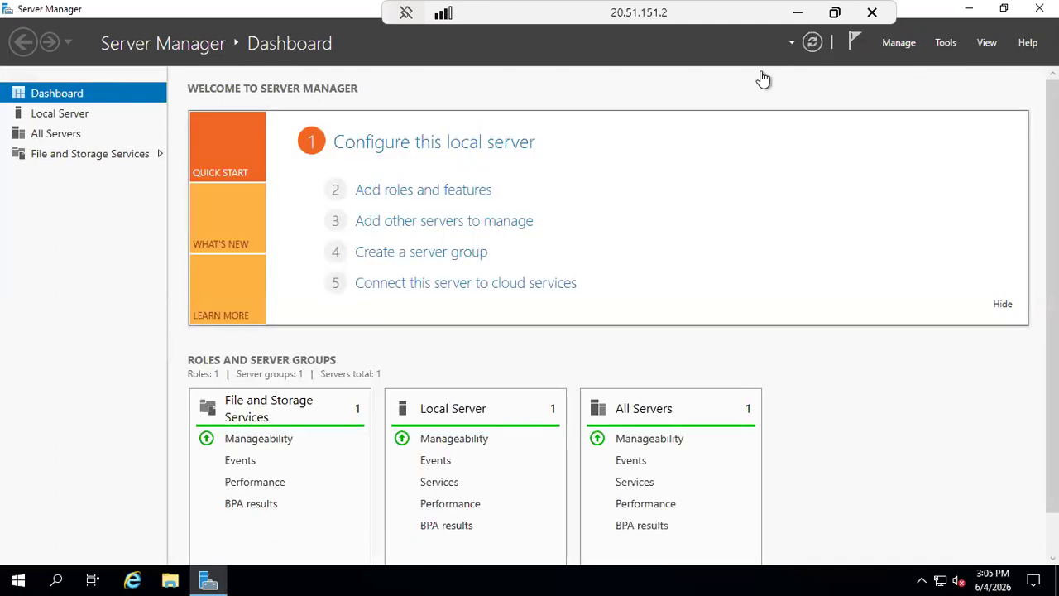
pyautogui.click(797, 16)
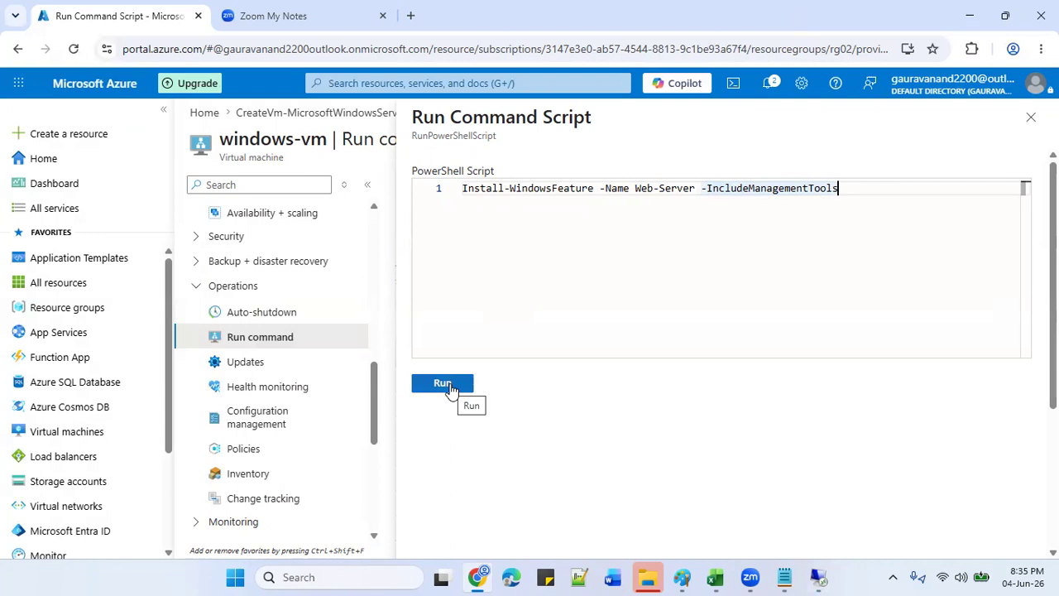
# Run the Install-WindowsFeature script on windows-vm and wait for 'Script execution complete' with output.
pyautogui.click(451, 389)
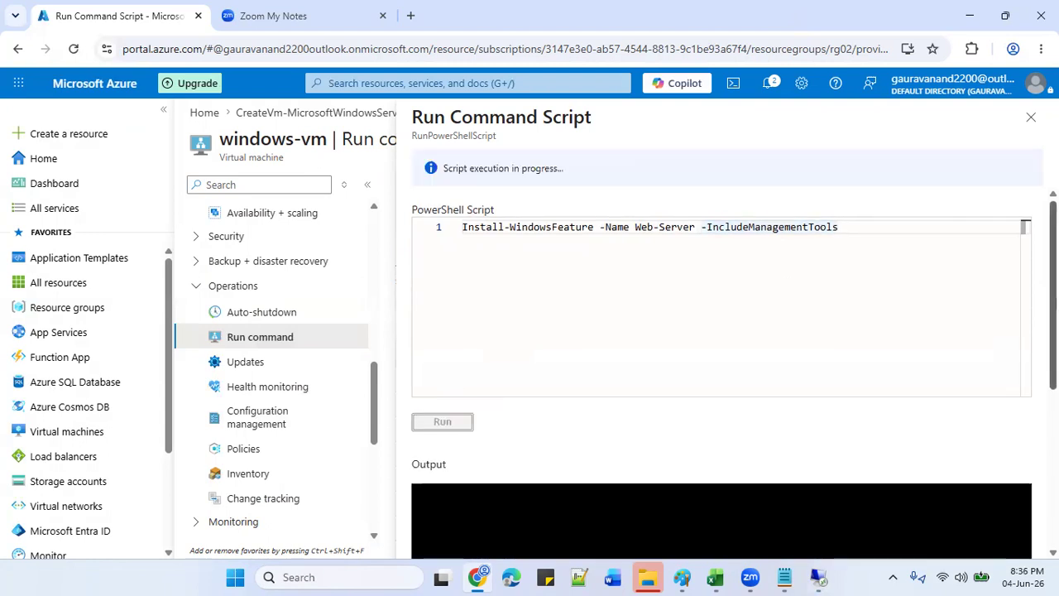
pyautogui.moveTo(1056, 304)
pyautogui.mouseDown()
pyautogui.moveTo(1056, 398)
pyautogui.moveTo(1055, 303)
pyautogui.mouseUp()
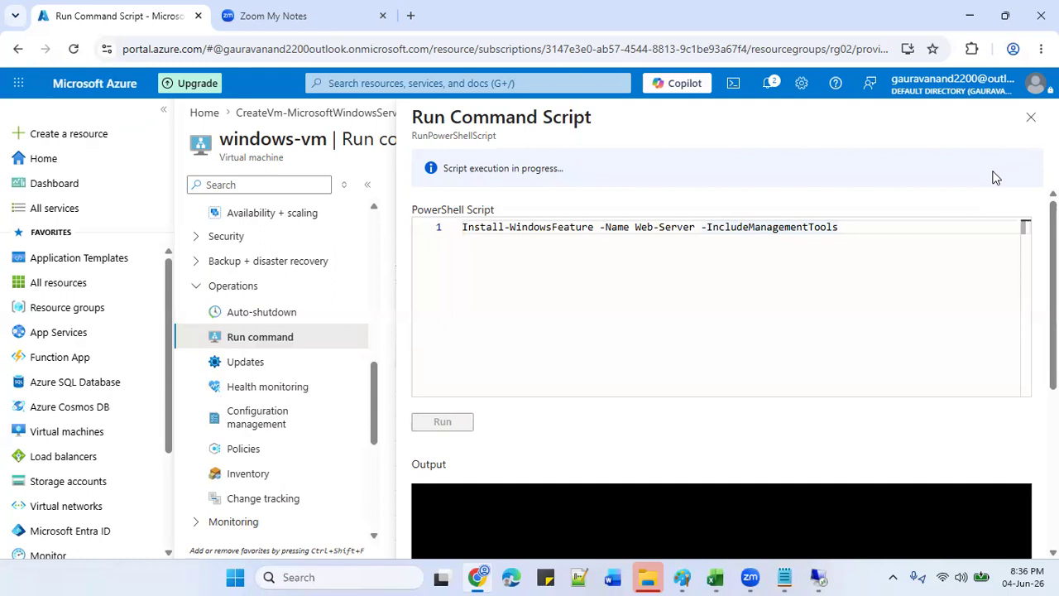
pyautogui.scroll(-3, 721, 347)
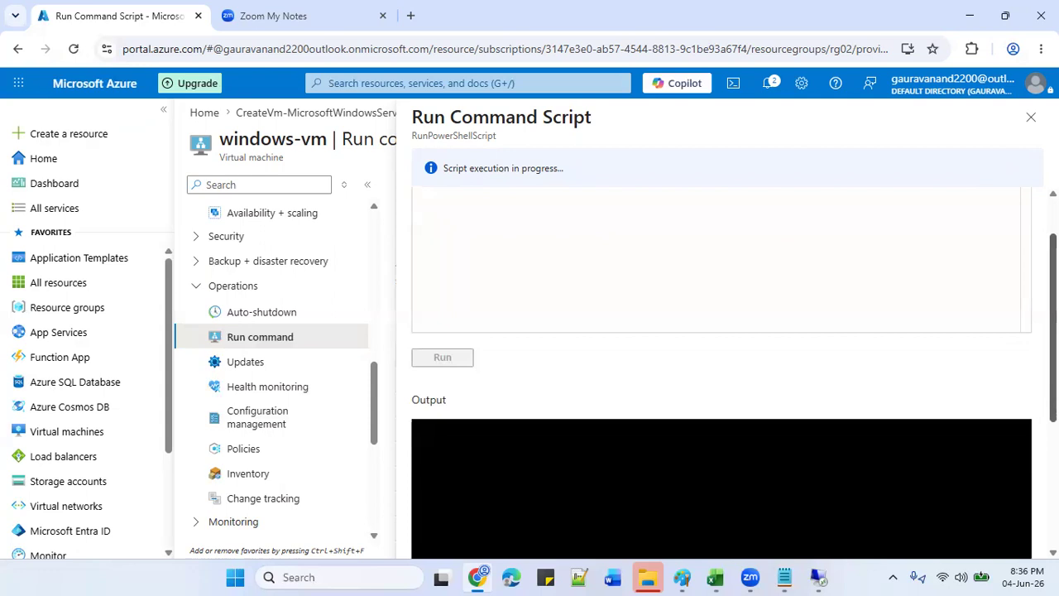
pyautogui.scroll(3, 721, 348)
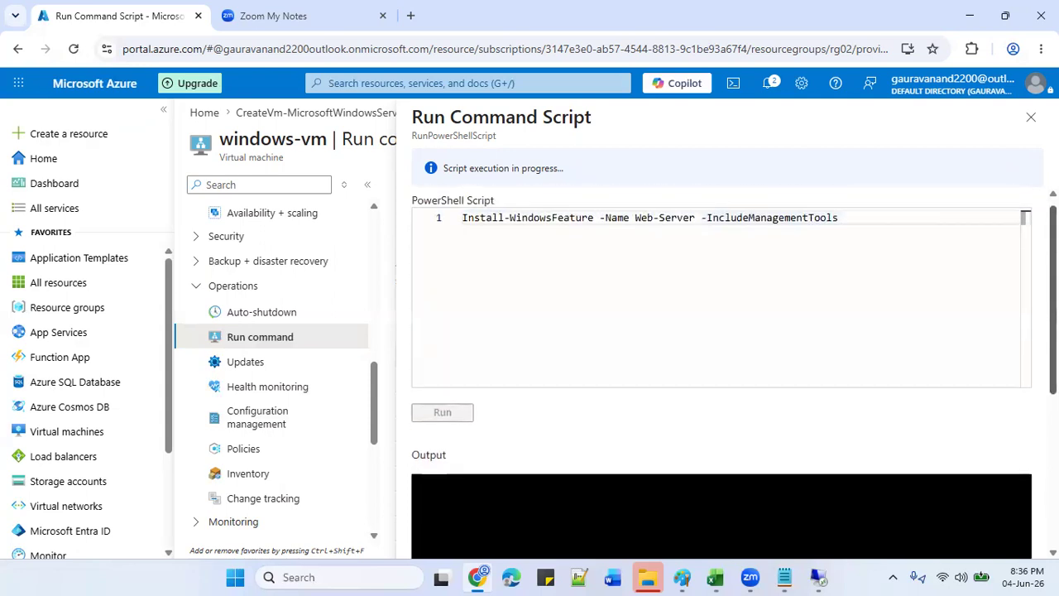
pyautogui.scroll(-1, 722, 347)
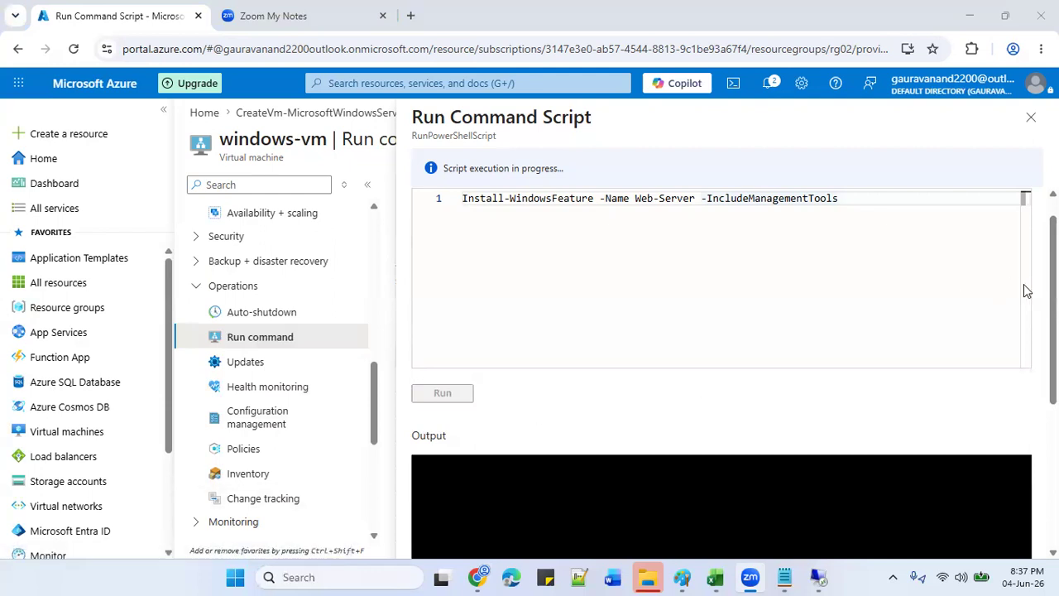
pyautogui.scroll(-3, 720, 364)
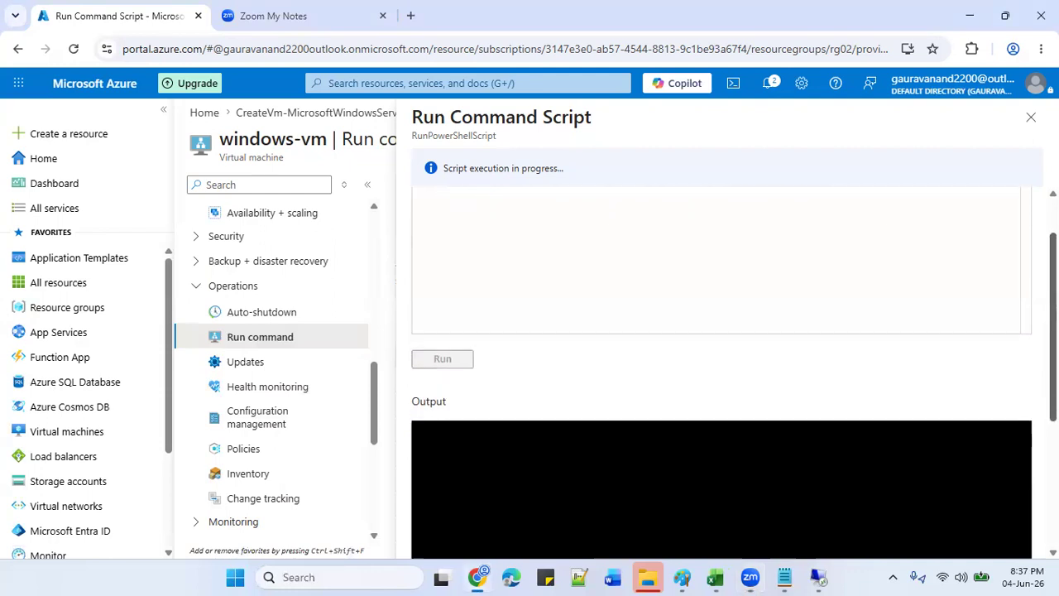
pyautogui.scroll(3, 720, 364)
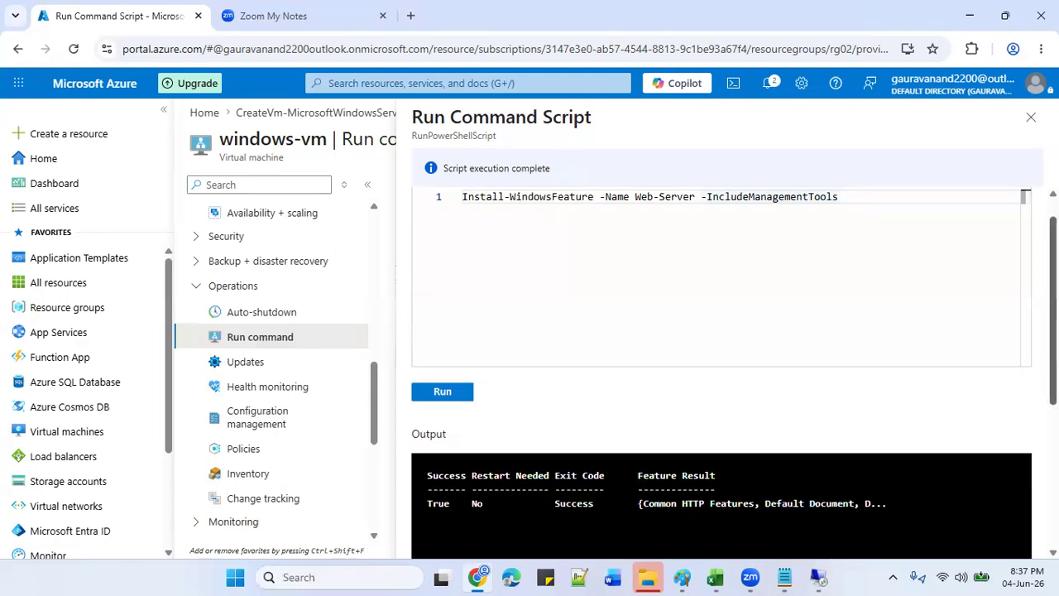
# Check the output shows Success True and the installed features, then return to the remote desktop.
pyautogui.scroll(-1, 1053, 315)
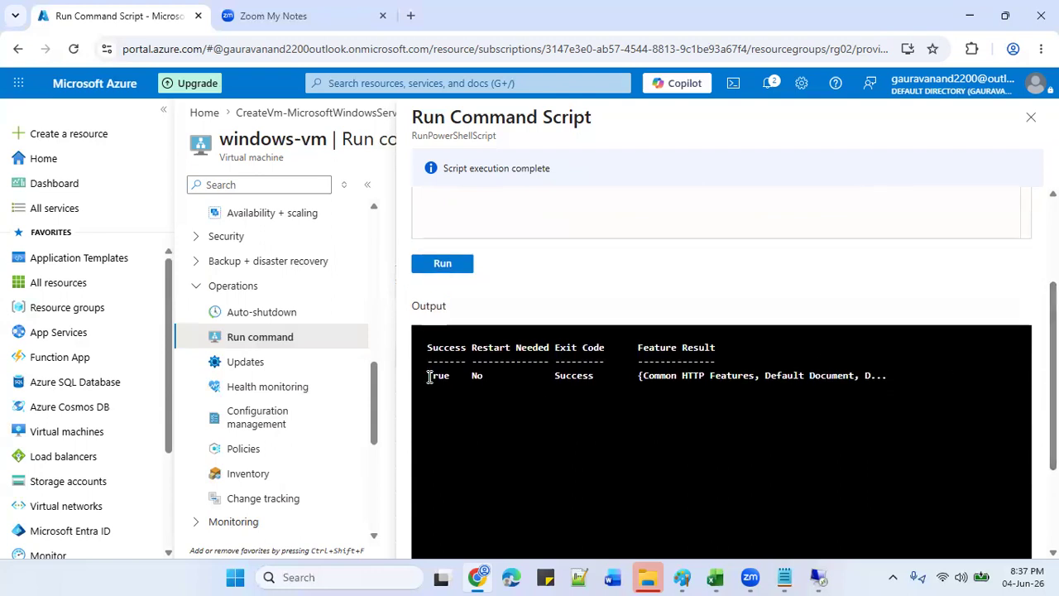
pyautogui.moveTo(430, 377); pyautogui.dragTo(470, 376)
pyautogui.moveTo(635, 375); pyautogui.dragTo(884, 376)
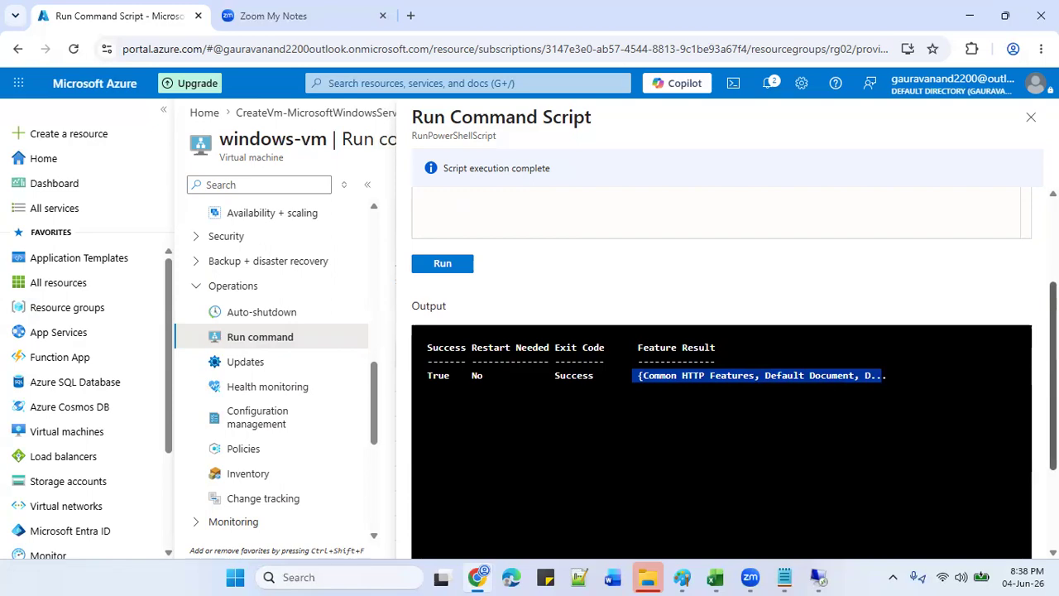
pyautogui.scroll(-1, 1052, 381)
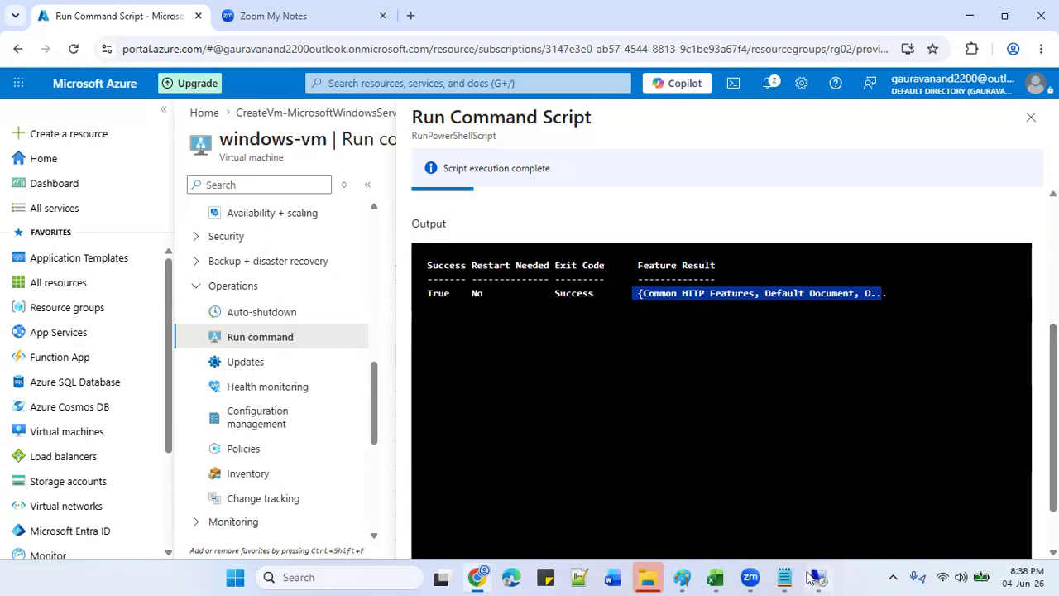
pyautogui.click(814, 577)
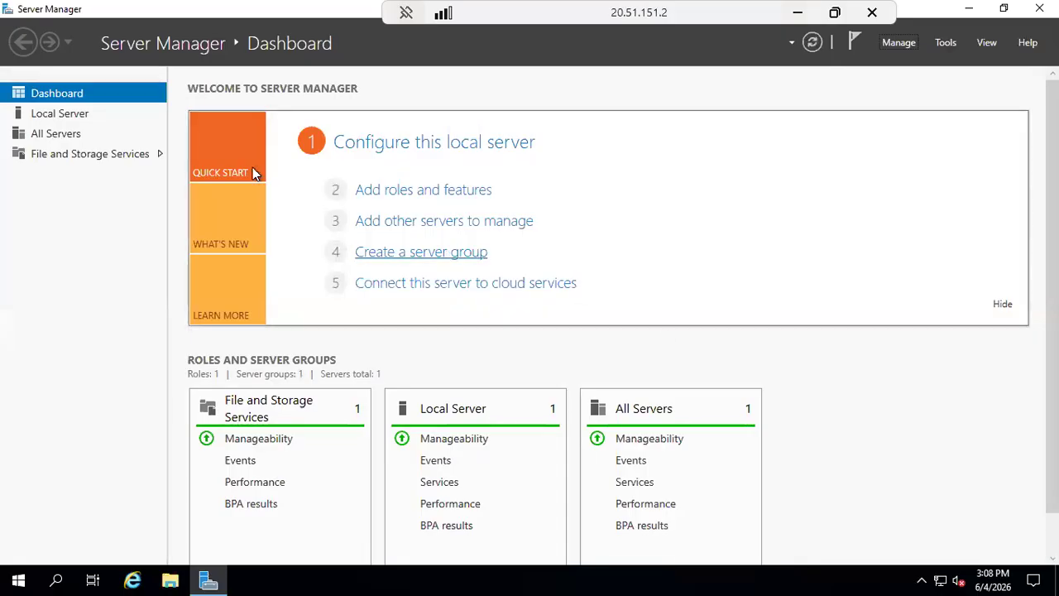
# Refresh Server Manager to confirm the IIS role tile appears, then minimize the RDP window.
pyautogui.click(811, 43)
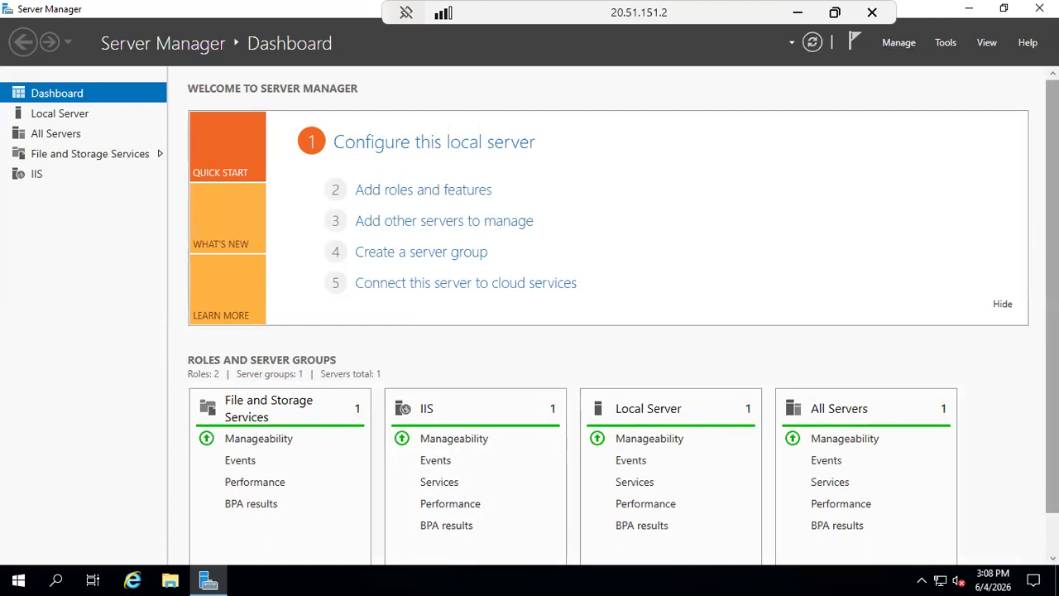
pyautogui.scroll(-1, 608, 316)
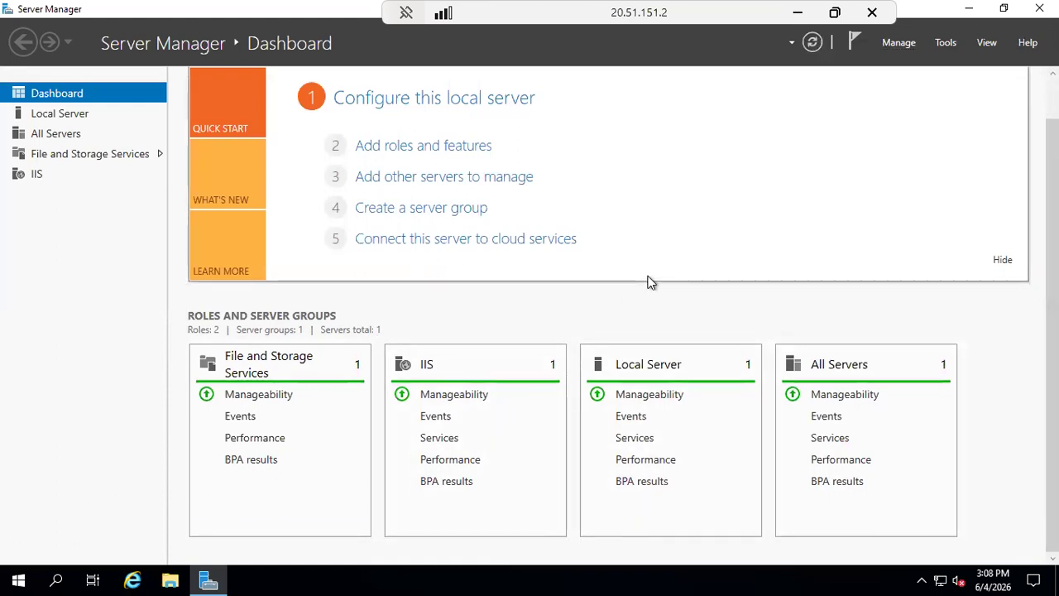
pyautogui.click(797, 19)
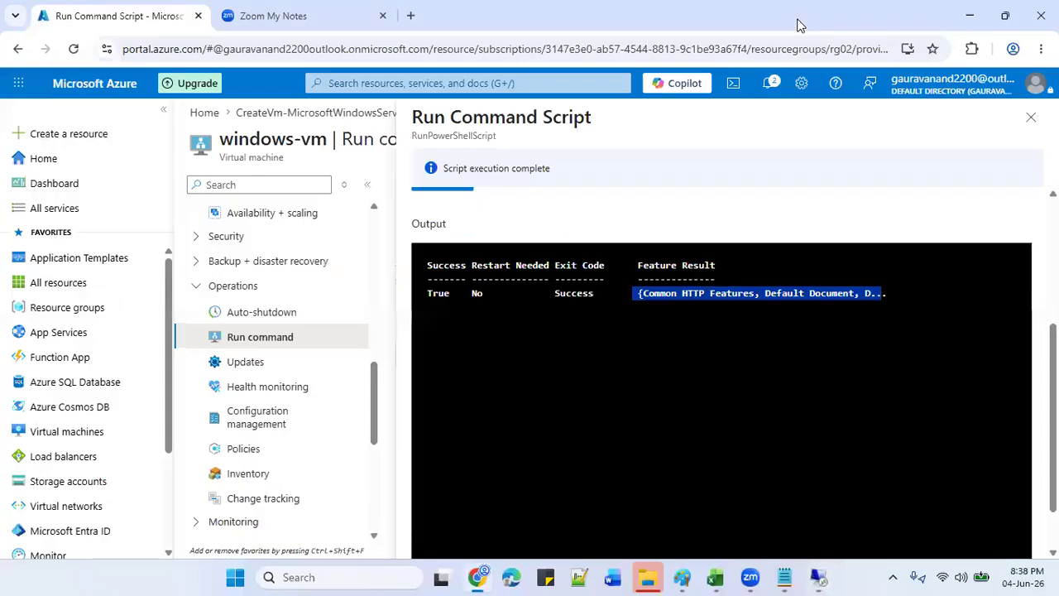
# Copy windows-vm's public IP and load 20.51.151.2 in a new tab to show the IIS page.
pyautogui.click(374, 227)
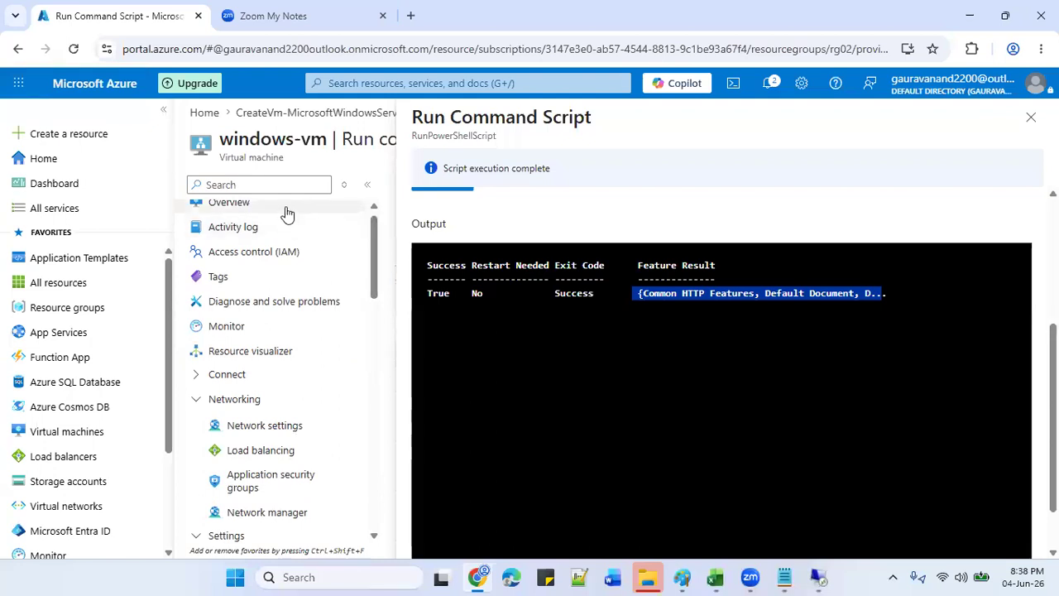
pyautogui.click(284, 207)
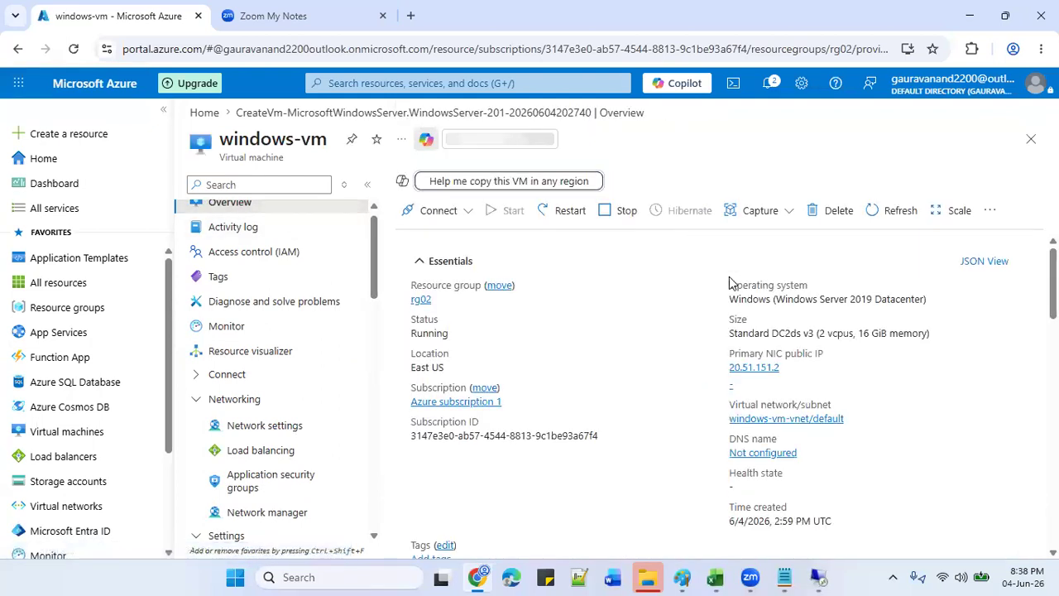
pyautogui.click(787, 368)
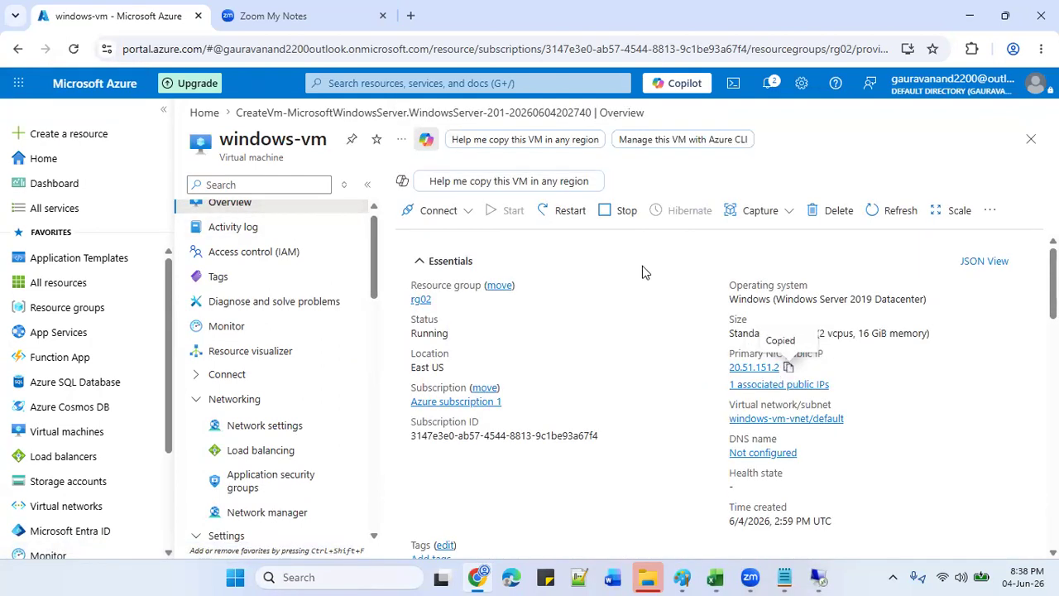
pyautogui.click(417, 14)
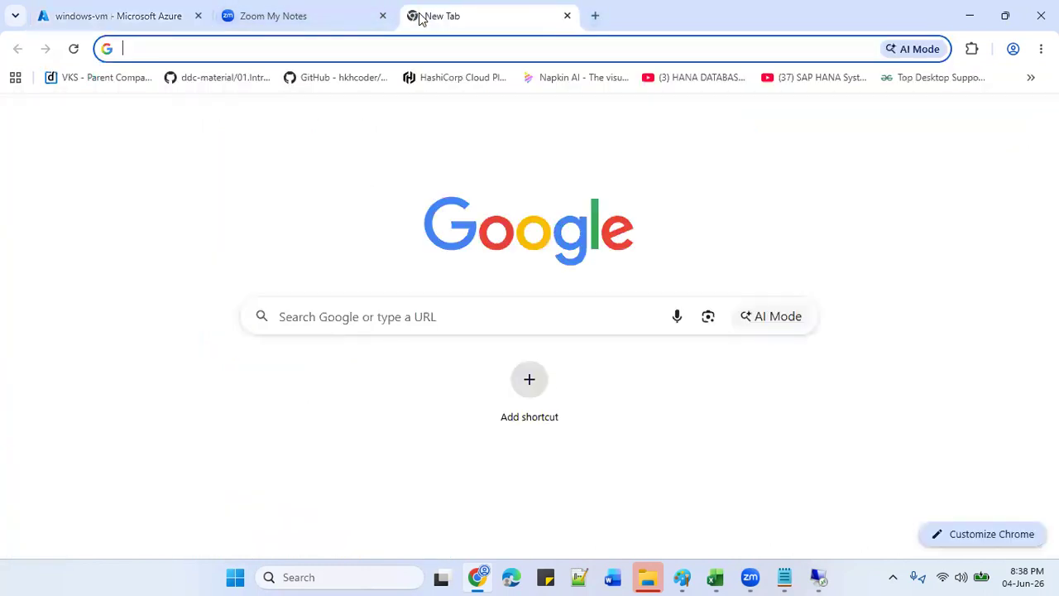
pyautogui.write('20.51.151.2')
pyautogui.press('Return')
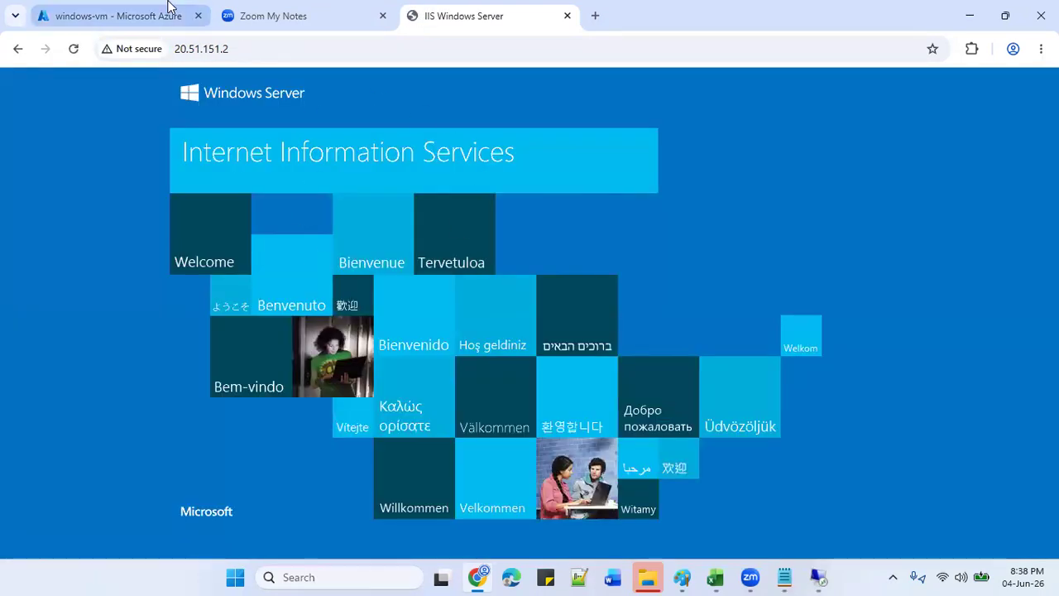
# Open another new tab and start typing an address beginning with 'c'.
pyautogui.moveTo(170, 7)
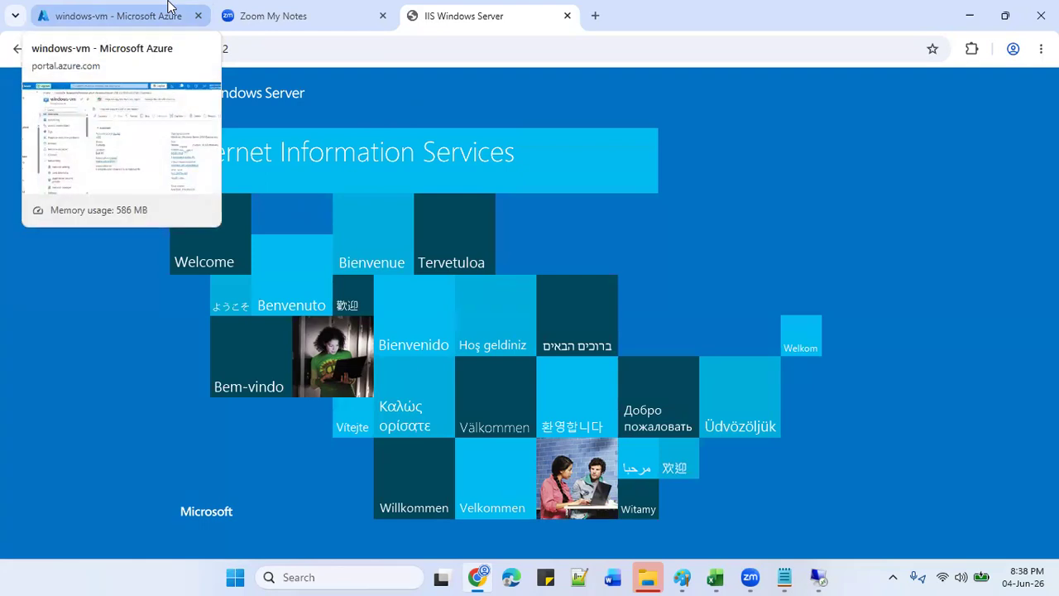
pyautogui.click(596, 14)
pyautogui.write('cricbuzz.com')
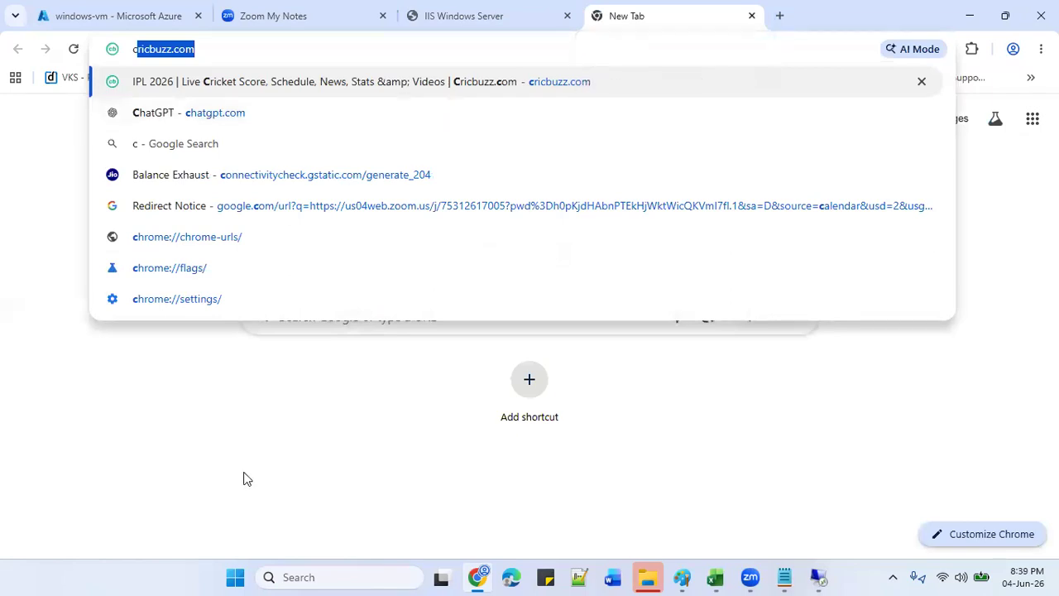
# Load cricbuzz.com in the new tab and minimize the Remote Desktop window.
pyautogui.press('Return')
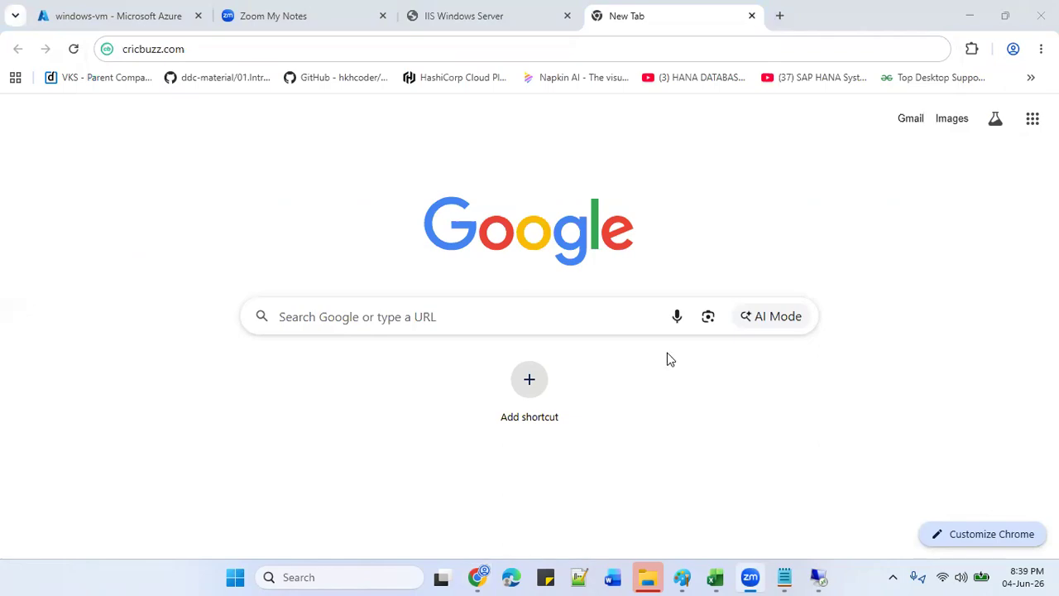
pyautogui.click(818, 577)
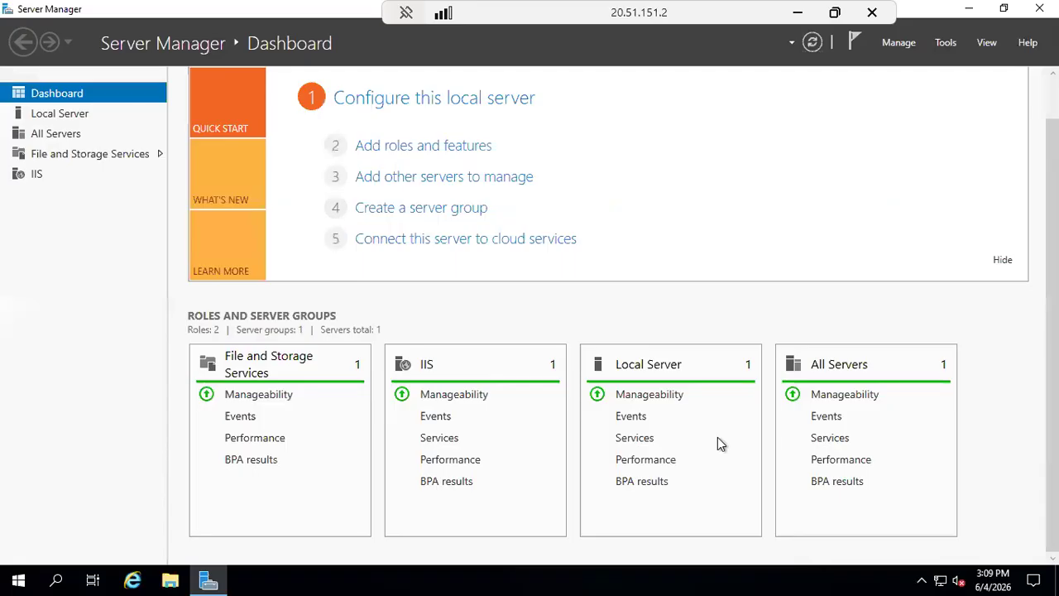
pyautogui.click(798, 14)
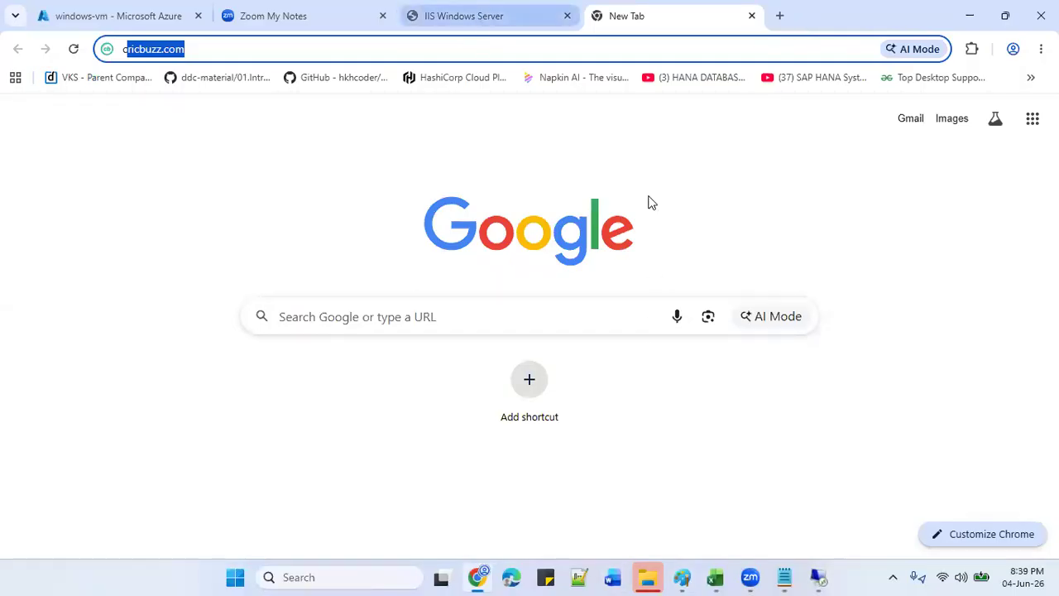
# Return to the windows-vm overview and copy the public IP 20.51.151.2 again.
pyautogui.click(817, 576)
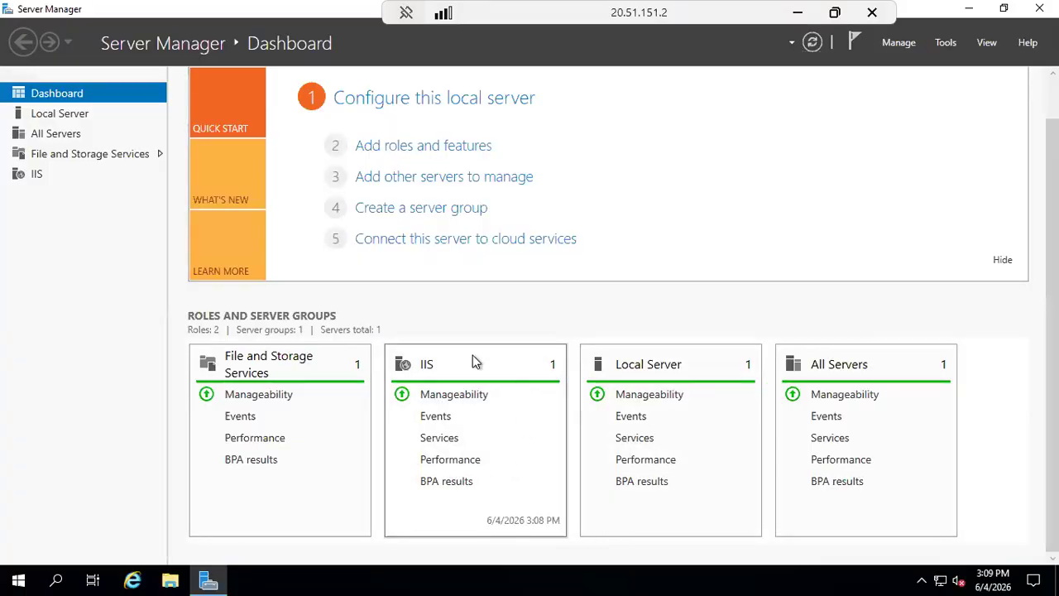
pyautogui.click(790, 11)
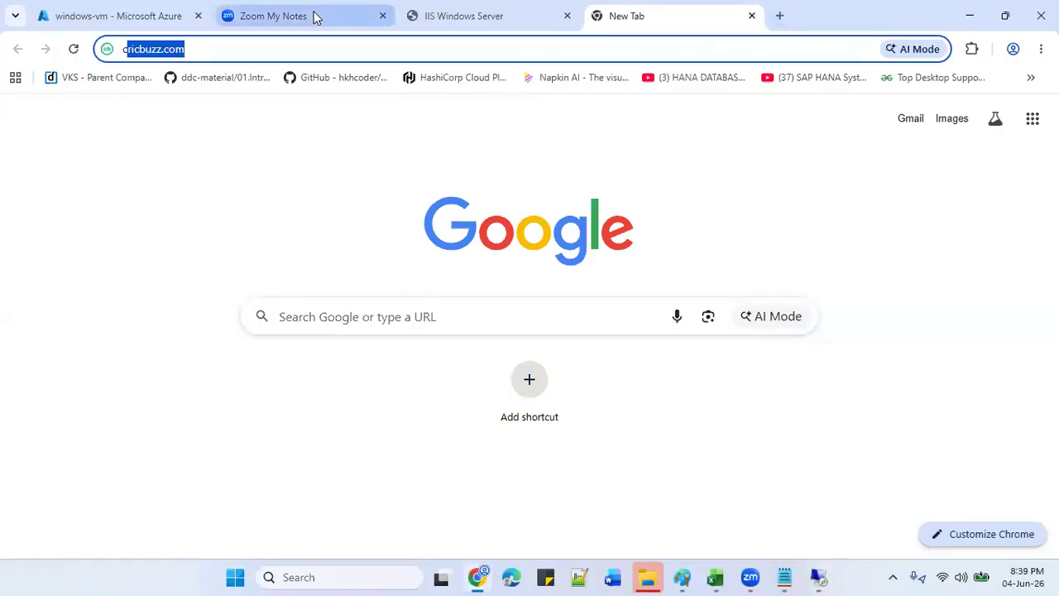
pyautogui.click(139, 12)
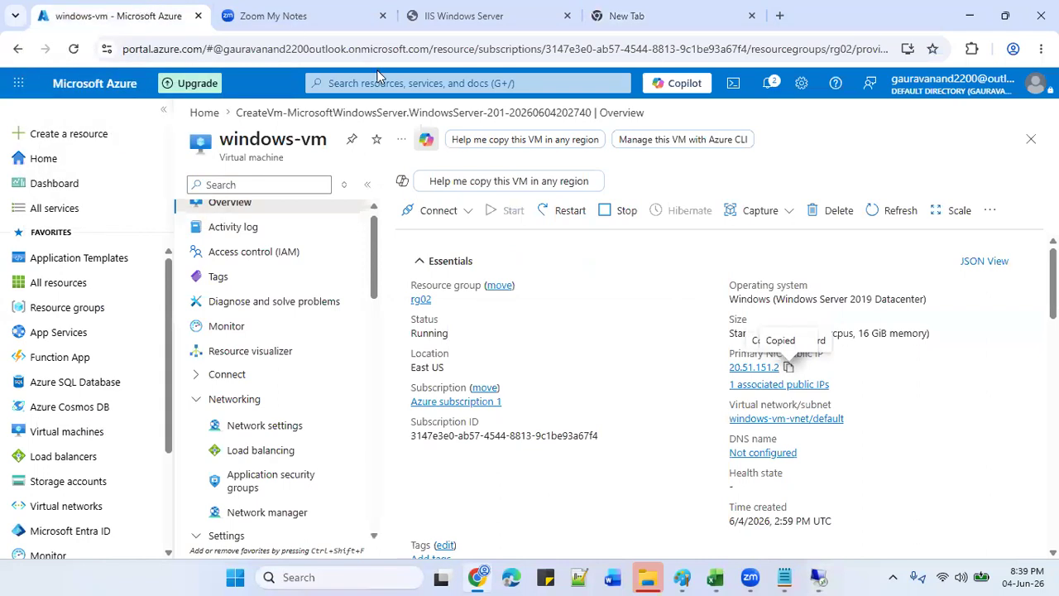
pyautogui.click(788, 367)
# Close the old IIS tab and load 20.51.151.2 in the New Tab, showing the IIS page.
pyautogui.click(568, 16)
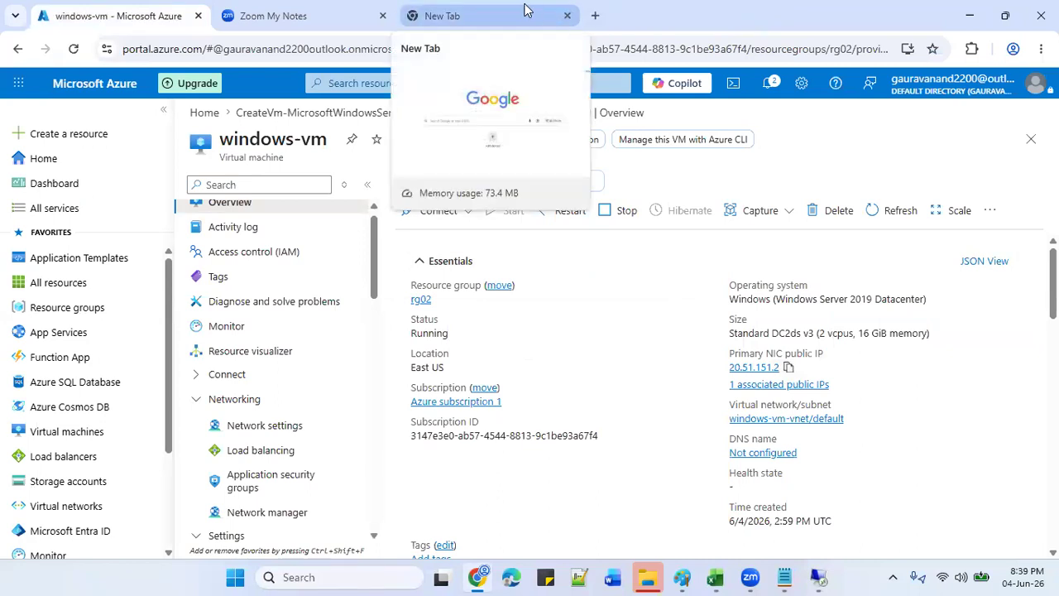
pyautogui.click(523, 9)
pyautogui.hotkey('ctrl', 'v')
pyautogui.press('BackSpace')
pyautogui.press('BackSpace')
pyautogui.press('BackSpace')
pyautogui.press('BackSpace')
pyautogui.press('BackSpace')
pyautogui.press('BackSpace')
pyautogui.press('BackSpace')
pyautogui.press('BackSpace')
pyautogui.press('BackSpace')
pyautogui.press('BackSpace')
pyautogui.press('BackSpace')
pyautogui.press('BackSpace')
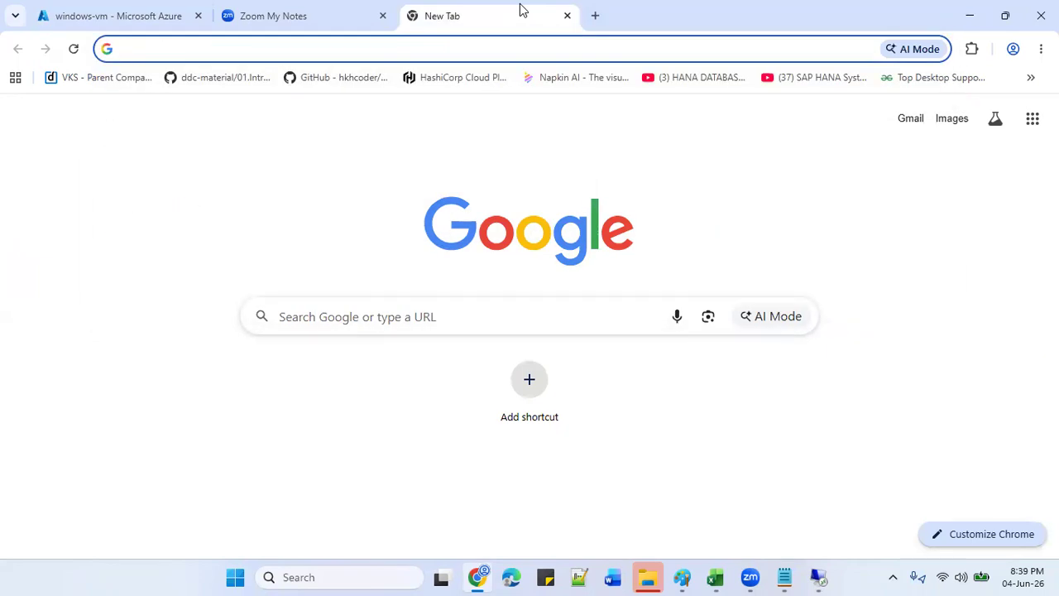
pyautogui.hotkey('ctrl', 'v')
pyautogui.press('Return')
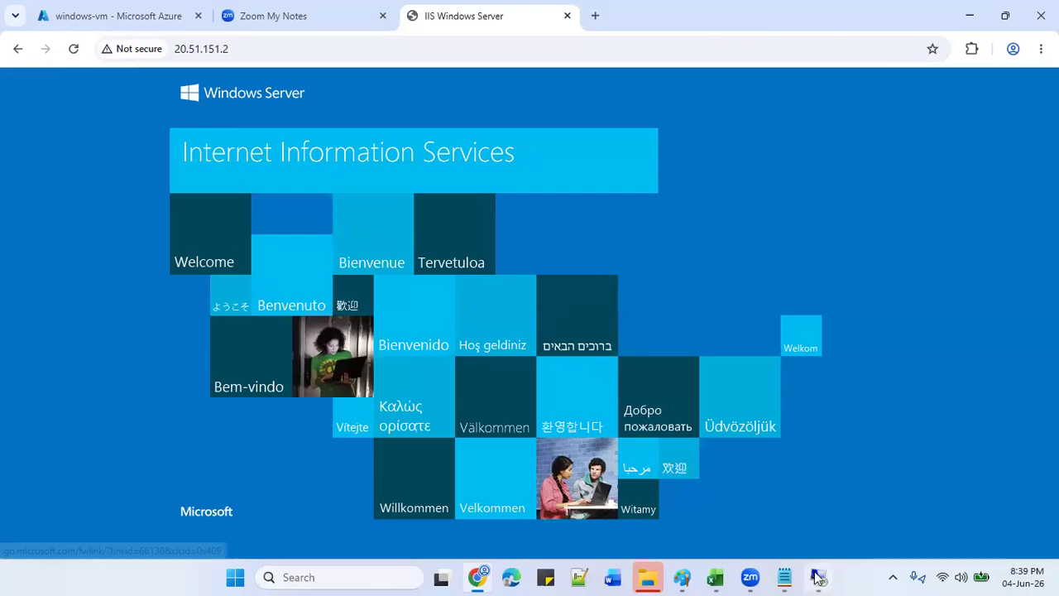
pyautogui.click(816, 577)
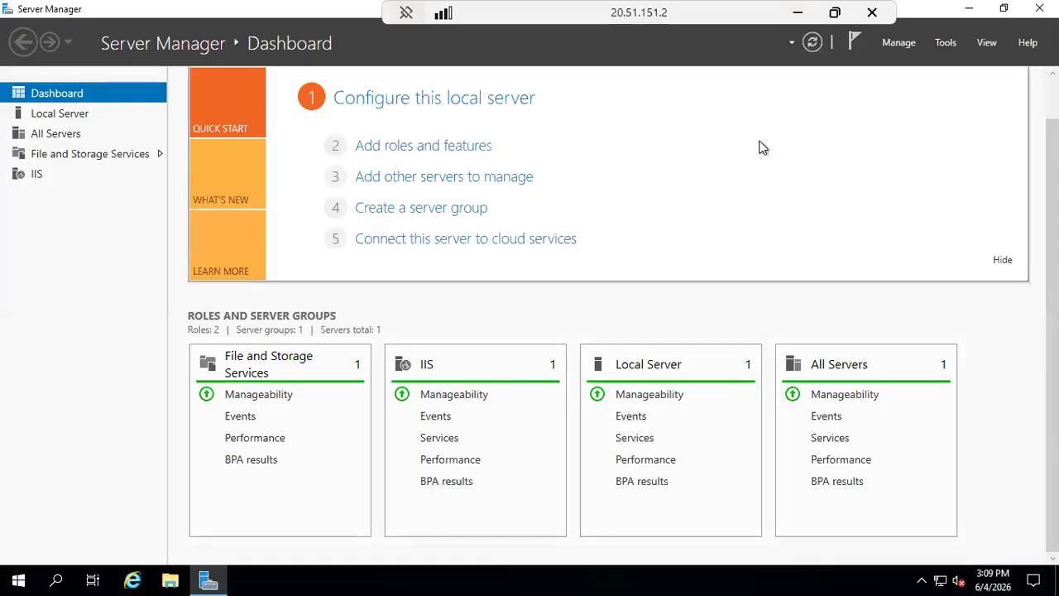
pyautogui.click(803, 12)
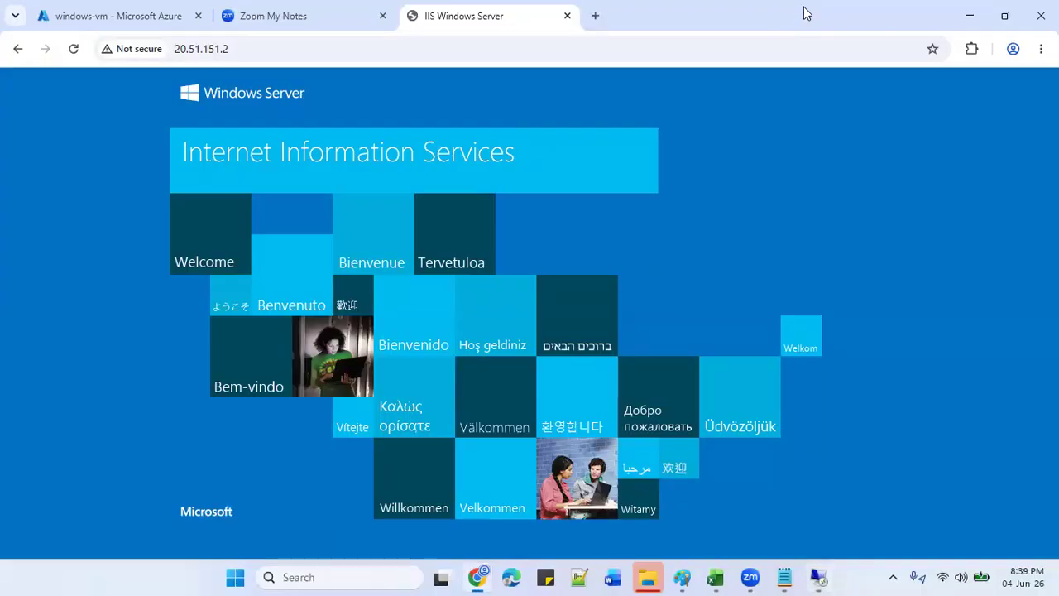
# Open ChatGPT in a new browser tab.
pyautogui.click(595, 16)
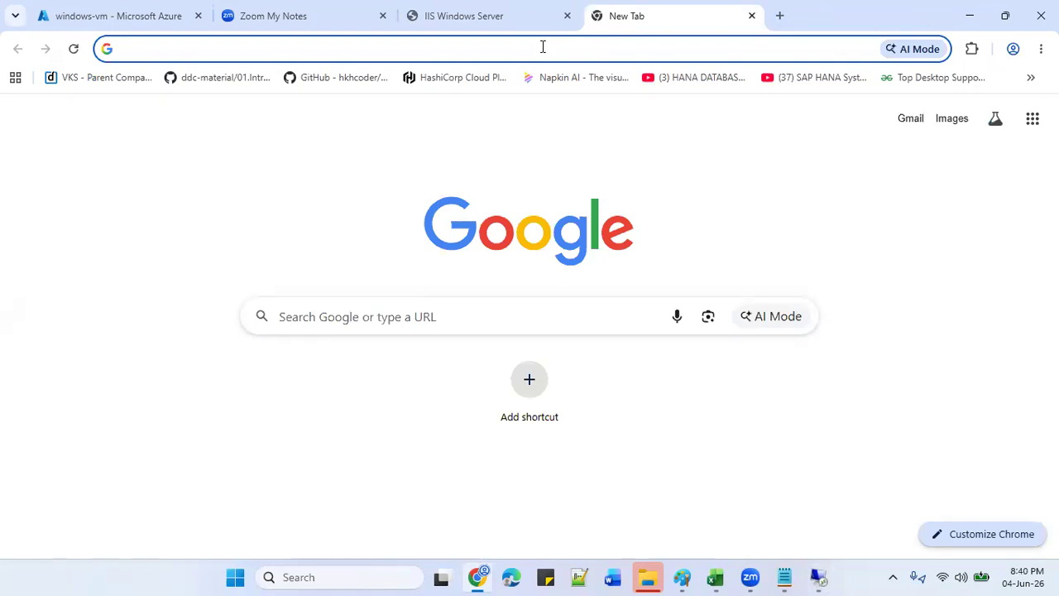
pyautogui.write('gpt')
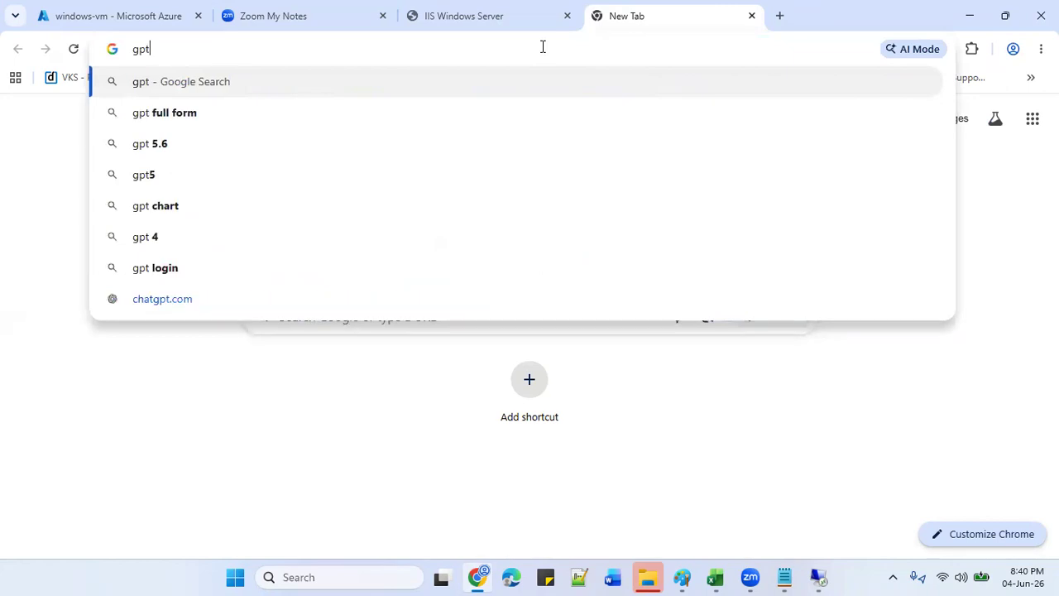
pyautogui.press('BackSpace')
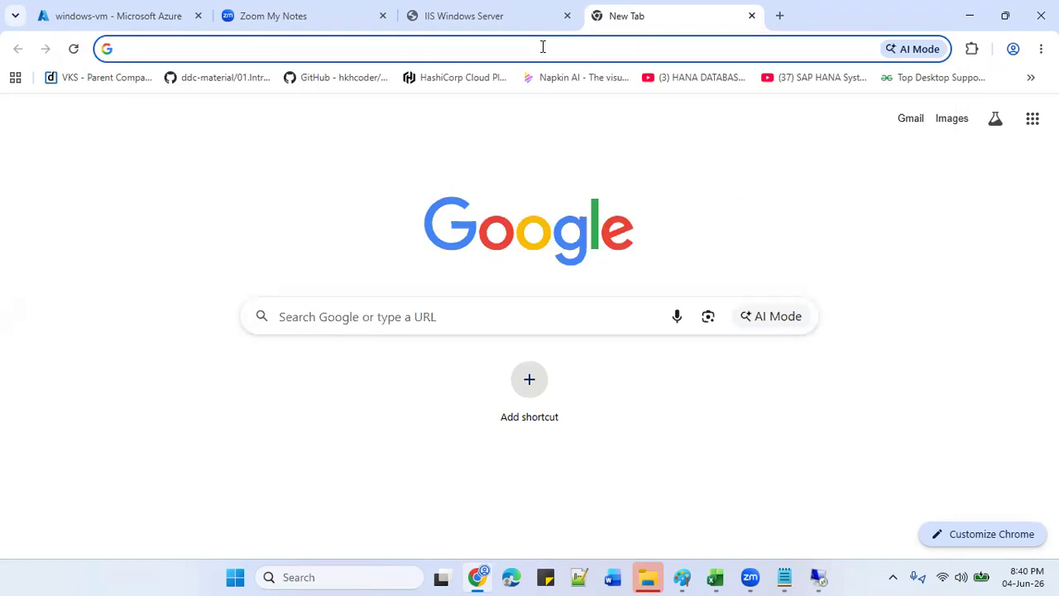
pyautogui.write('chatgpt.com')
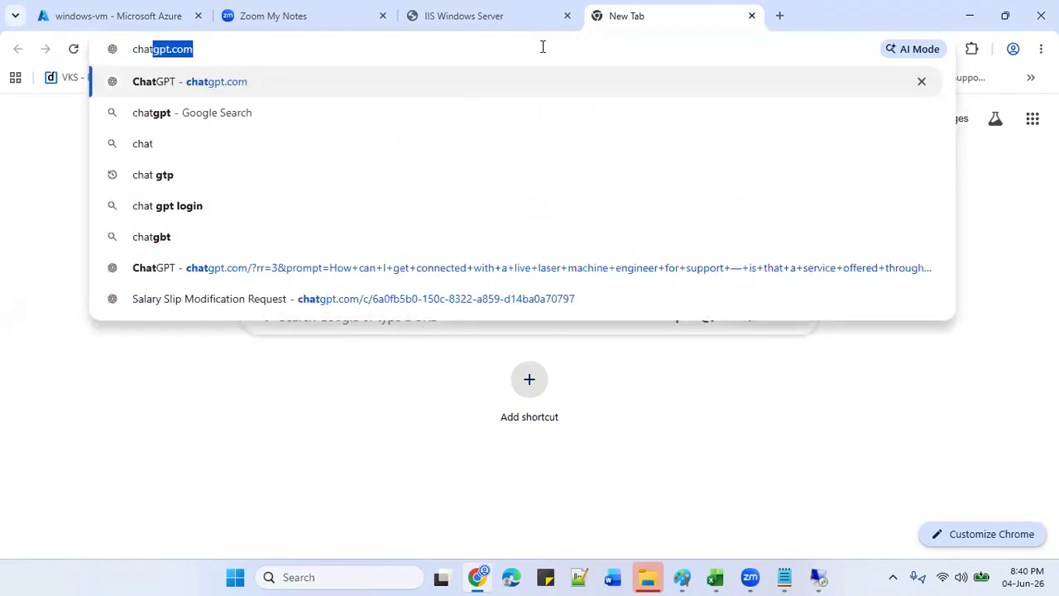
pyautogui.press('Return')
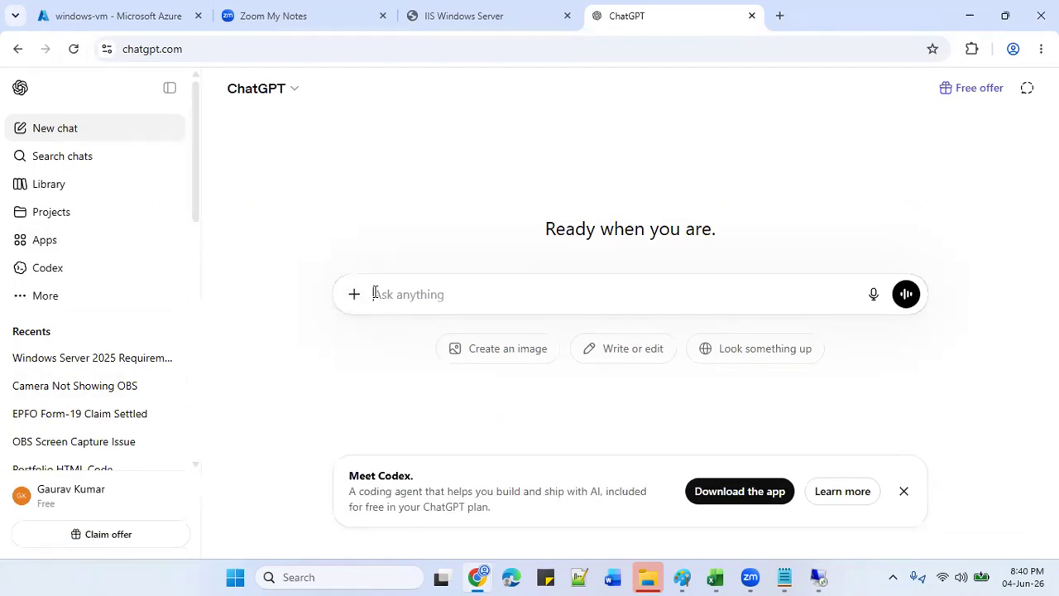
# Ask ChatGPT for 'html code for my azure website' and send the prompt.
pyautogui.write('htmln')
pyautogui.press('BackSpace')
pyautogui.press('BackSpace')
pyautogui.write('code')
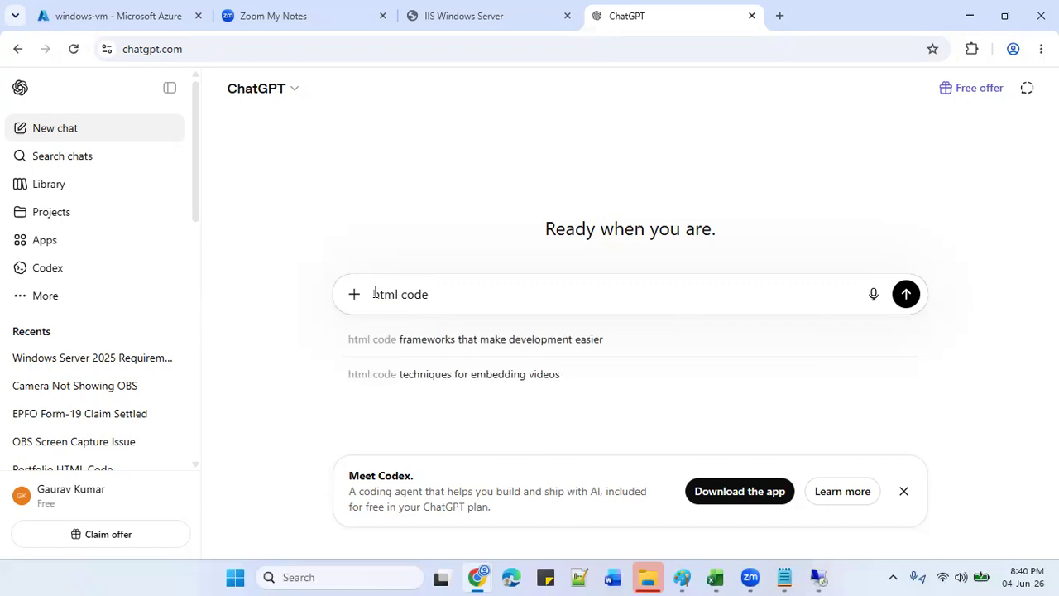
pyautogui.write(' for')
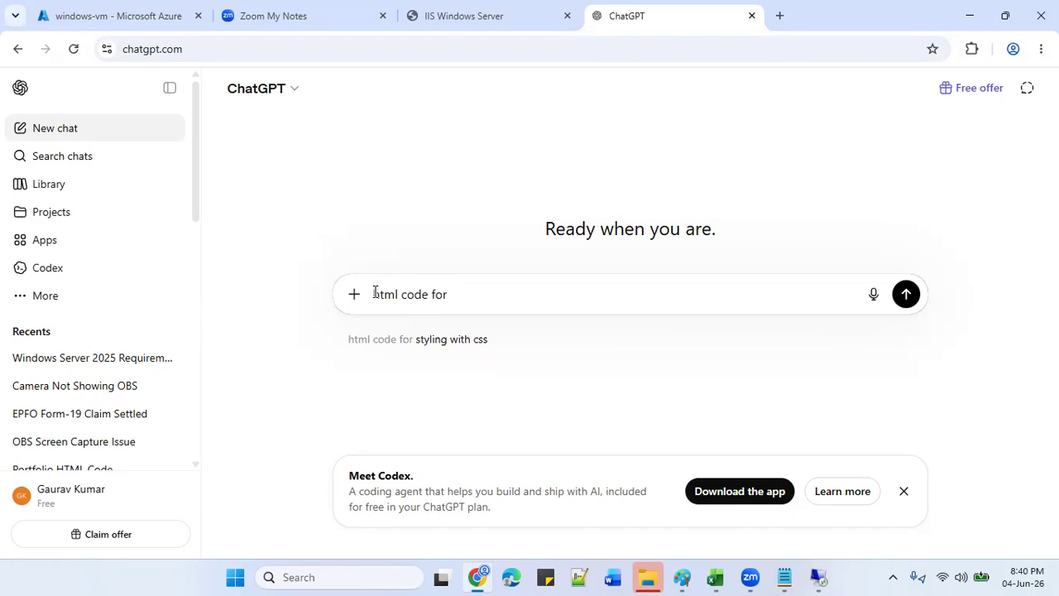
pyautogui.write('the')
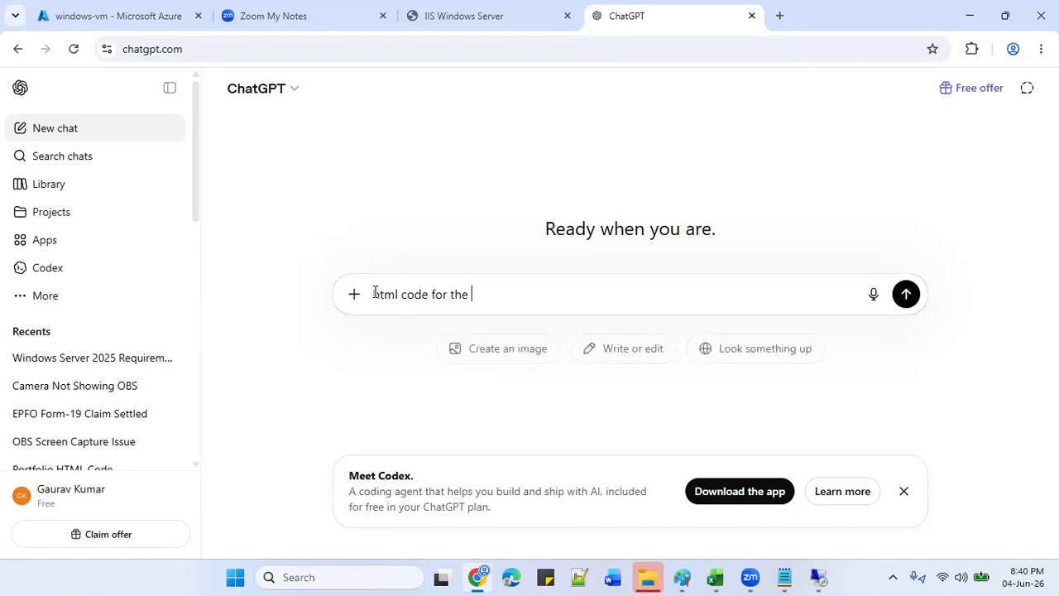
pyautogui.press('BackSpace')
pyautogui.press('BackSpace')
pyautogui.press('BackSpace')
pyautogui.press('BackSpace')
pyautogui.write('my ')
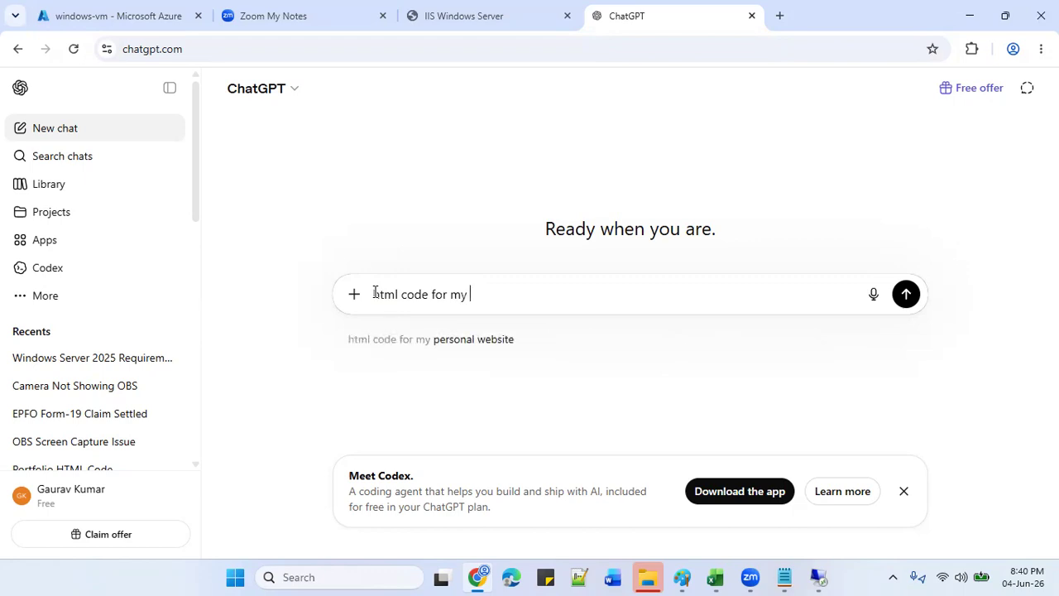
pyautogui.write('websi')
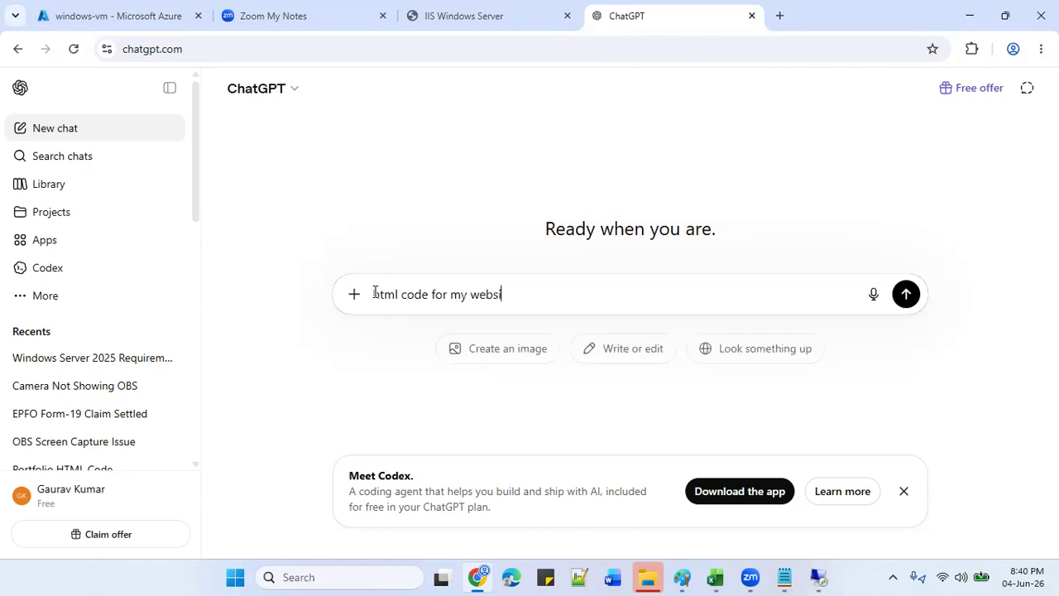
pyautogui.write('te :')
pyautogui.press('BackSpace')
pyautogui.press('BackSpace')
pyautogui.press('BackSpace')
pyautogui.press('BackSpace')
pyautogui.press('BackSpace')
pyautogui.press('BackSpace')
pyautogui.press('BackSpace')
pyautogui.press('BackSpace')
pyautogui.press('BackSpace')
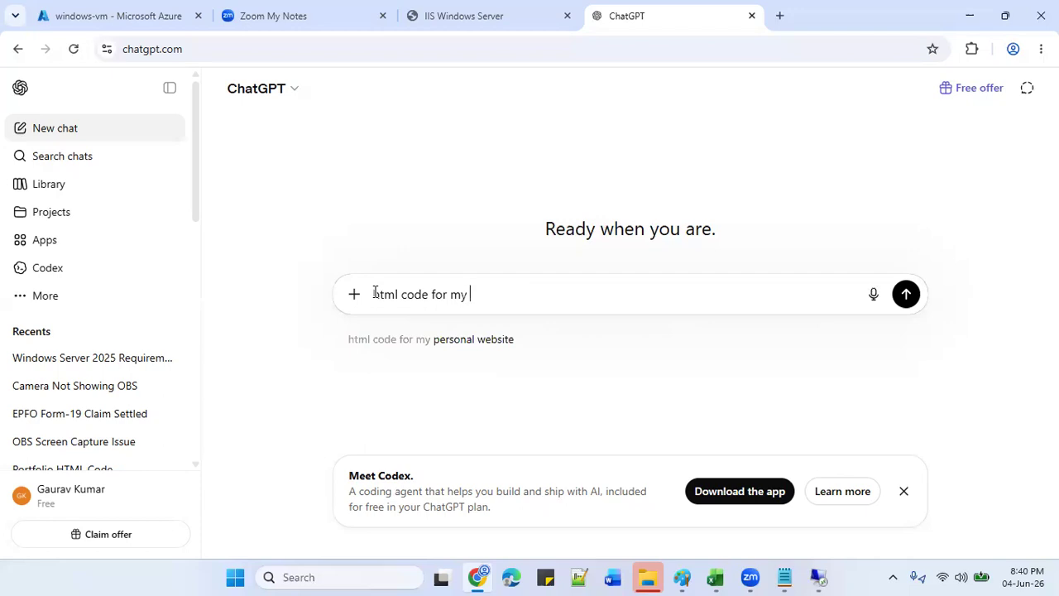
pyautogui.write('asu')
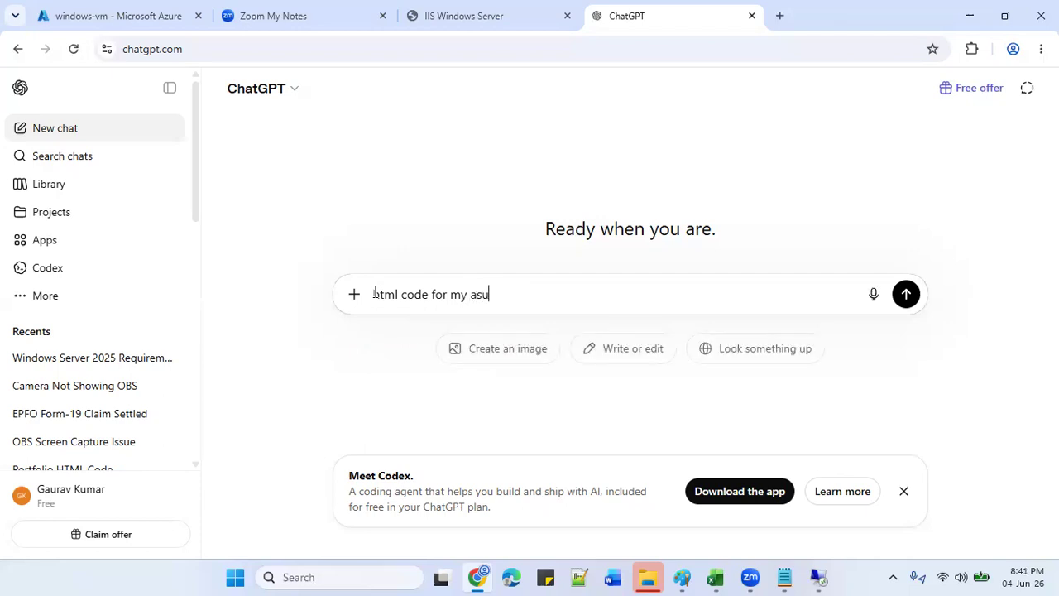
pyautogui.press('BackSpace')
pyautogui.press('BackSpace')
pyautogui.write('zure website')
pyautogui.press('Return')
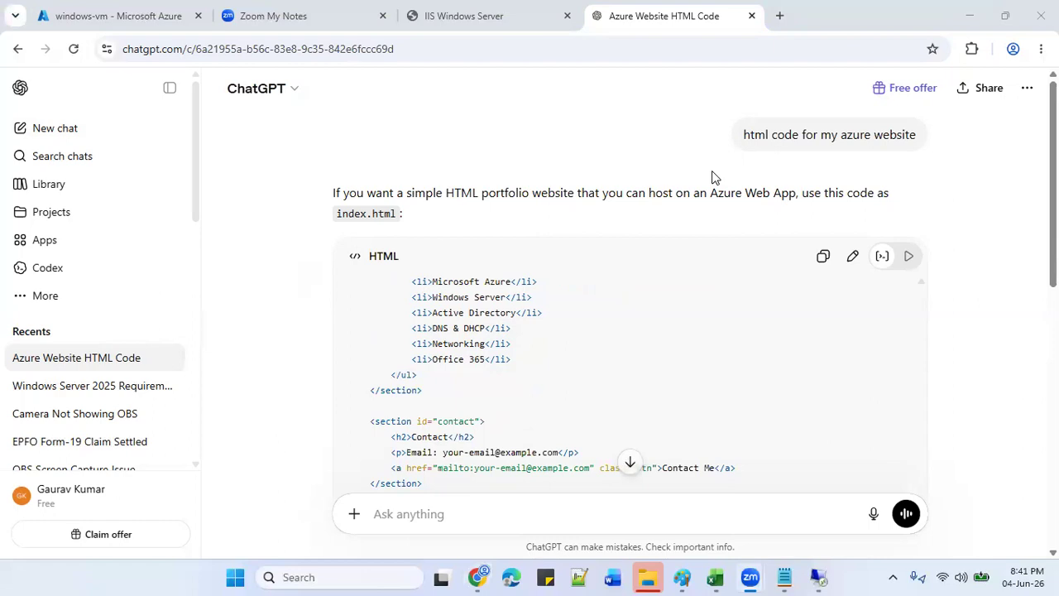
# Copy the generated HTML code from ChatGPT, then switch back to the VM's remote desktop session.
pyautogui.click(825, 256)
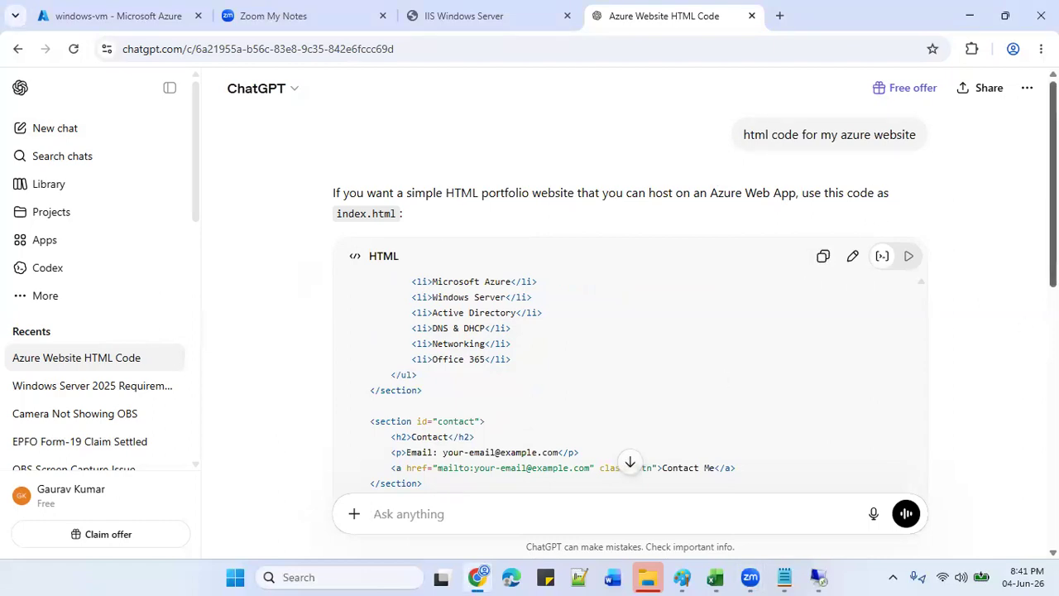
pyautogui.scroll(-4, 629, 314)
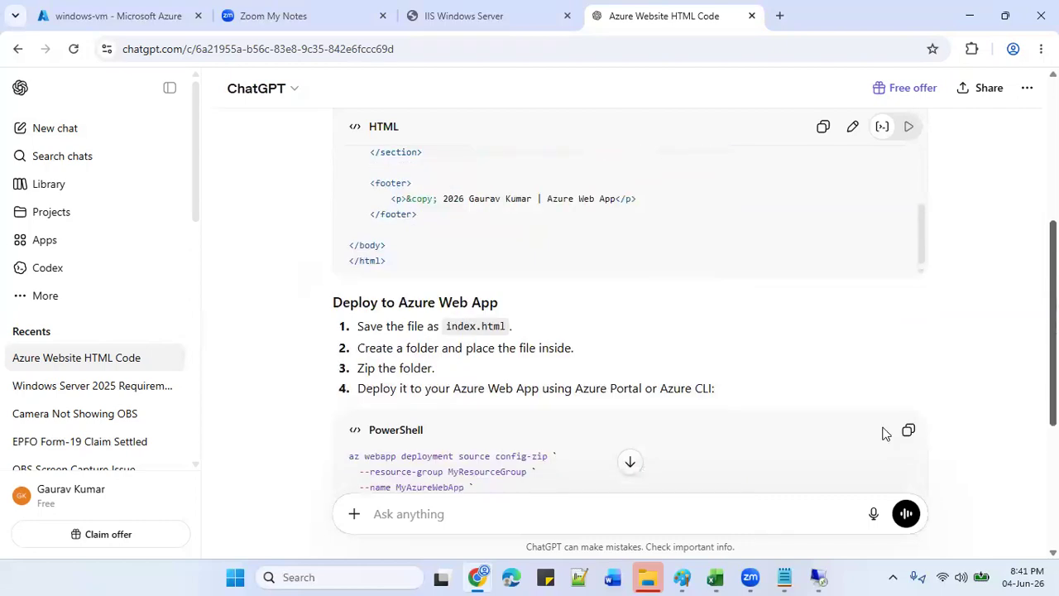
pyautogui.click(817, 577)
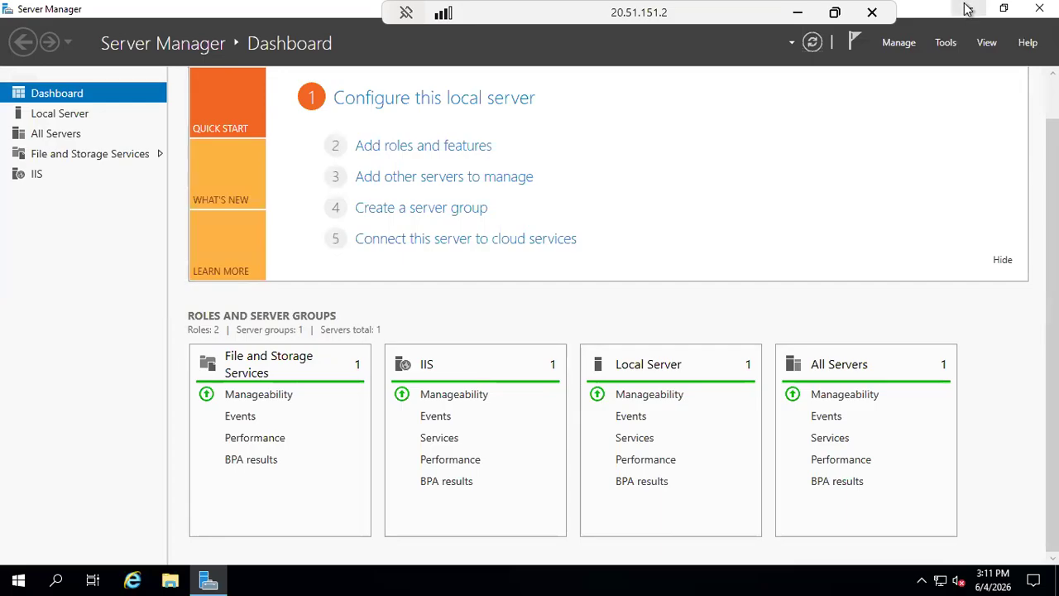
# Open the C:\inetpub\wwwroot folder on the server in File Explorer.
pyautogui.click(966, 8)
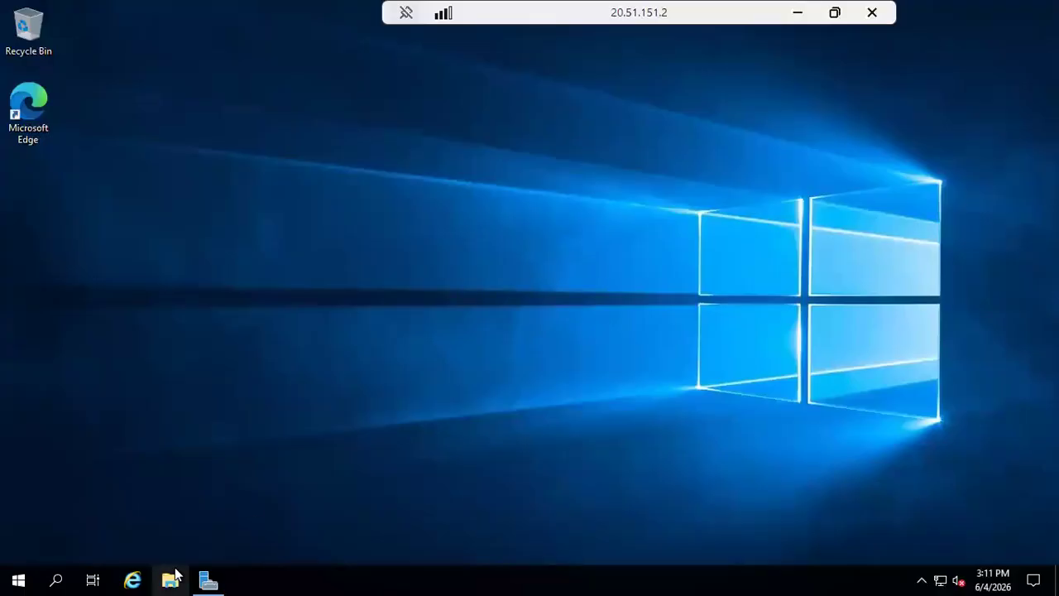
pyautogui.click(171, 579)
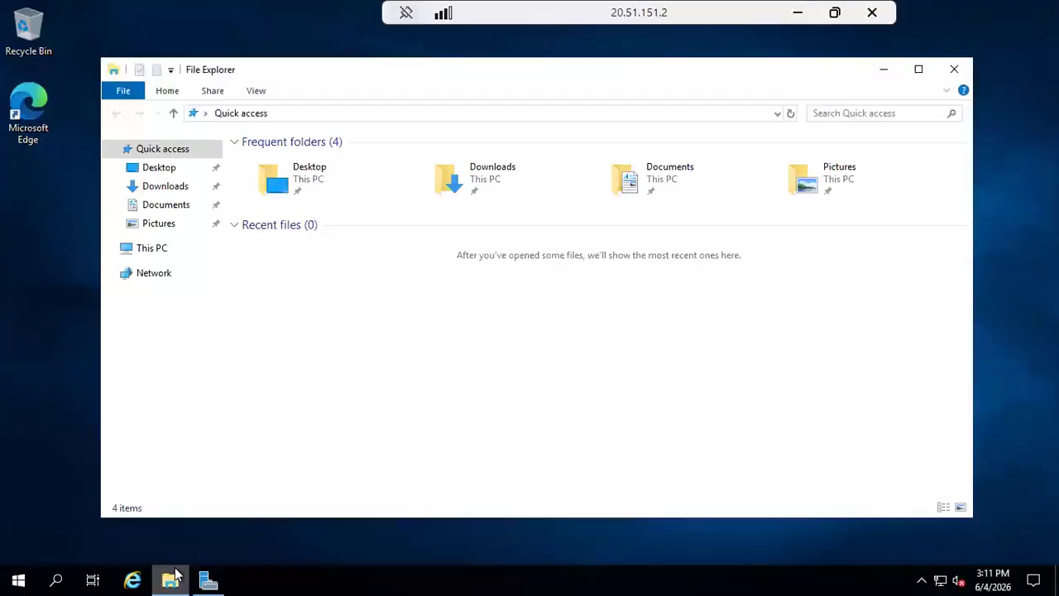
pyautogui.click(160, 252)
pyautogui.click(359, 311)
pyautogui.click(359, 311)
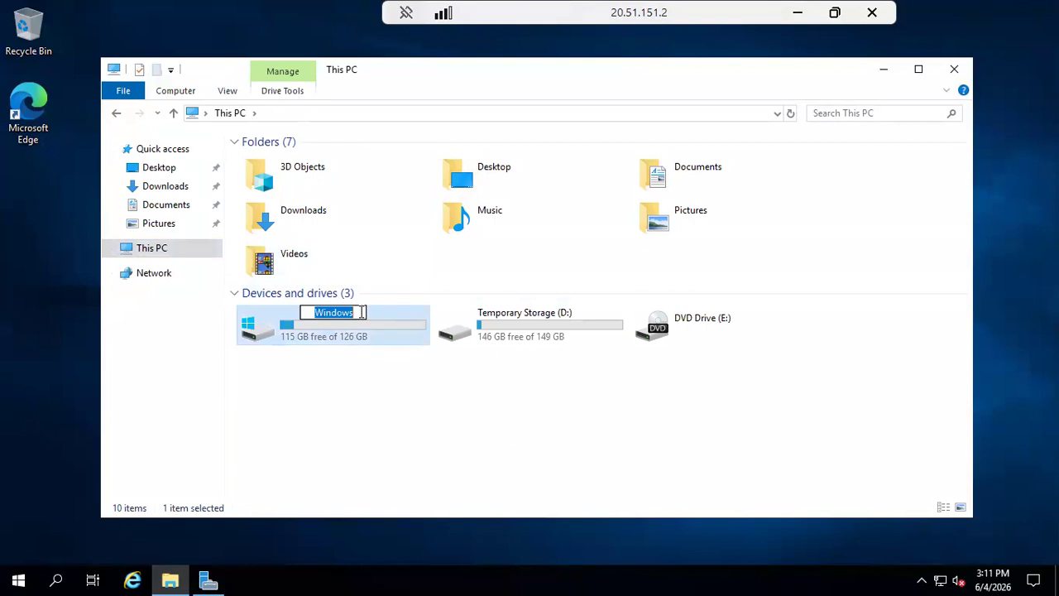
pyautogui.click(381, 386)
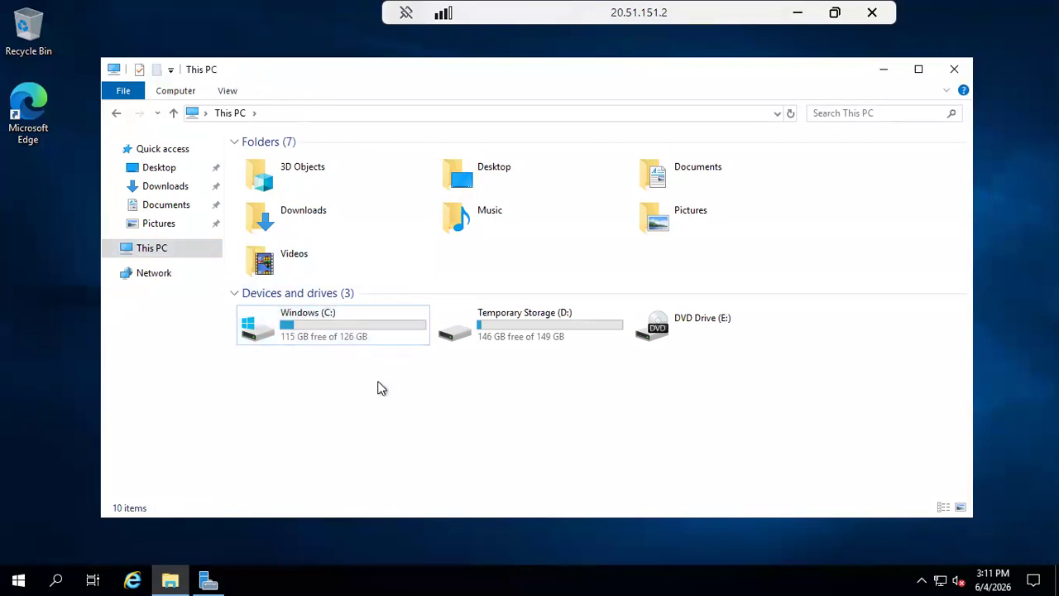
pyautogui.doubleClick(331, 332)
pyautogui.doubleClick(313, 161)
pyautogui.doubleClick(306, 224)
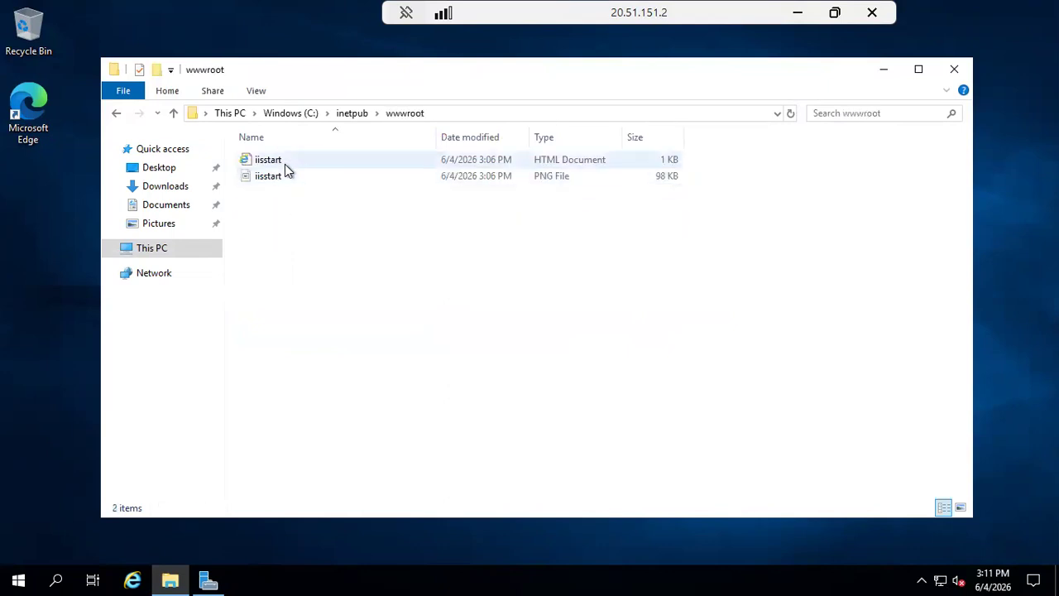
# Permanently delete both default iisstart files from wwwroot.
pyautogui.click(285, 162)
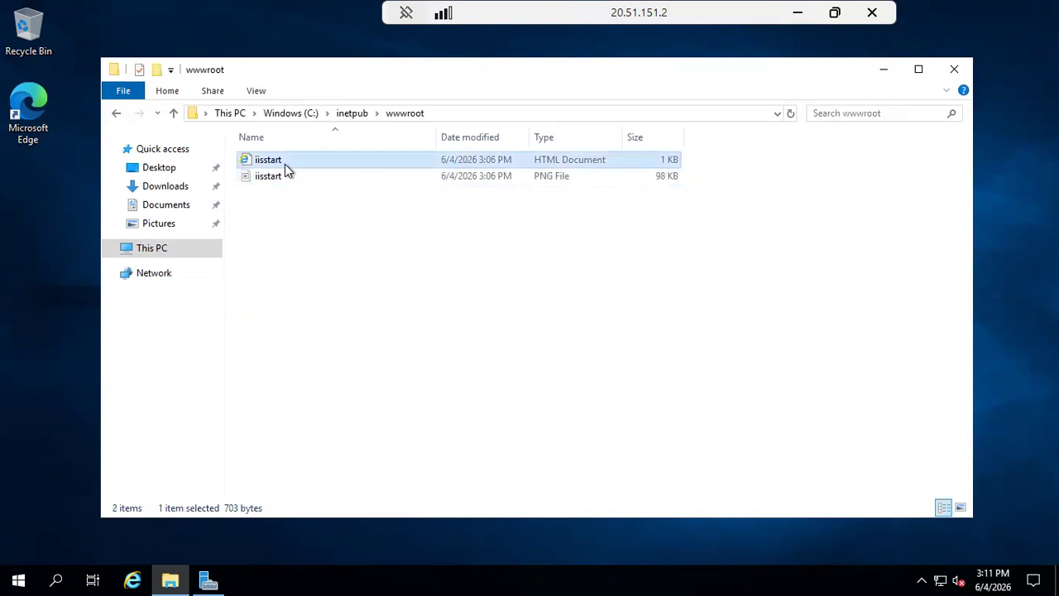
pyautogui.hotkey('ctrl', 'a')
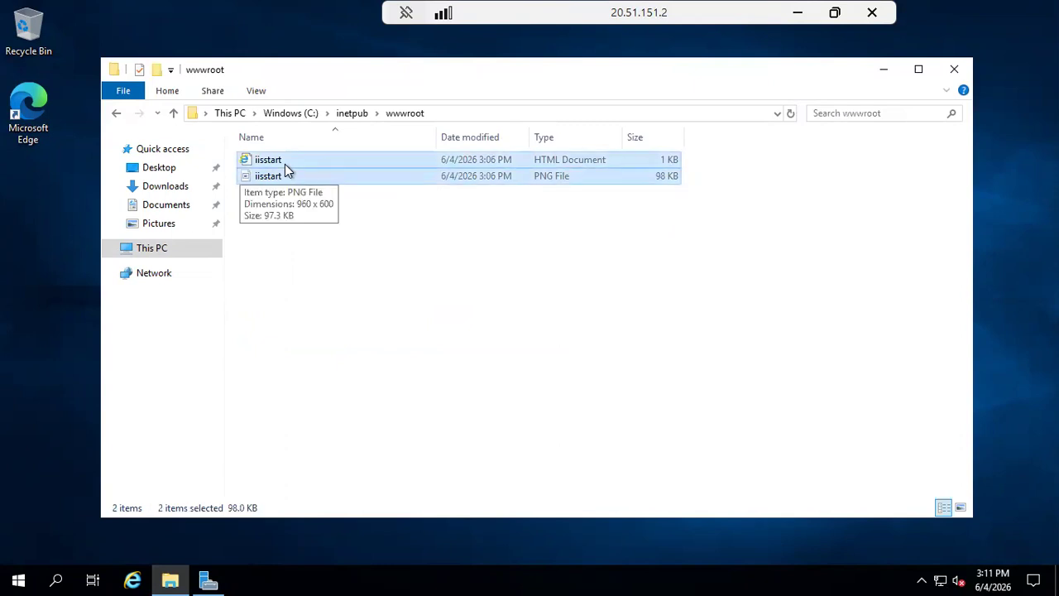
pyautogui.hotkey('shift', 'Delete')
pyautogui.press('Return')
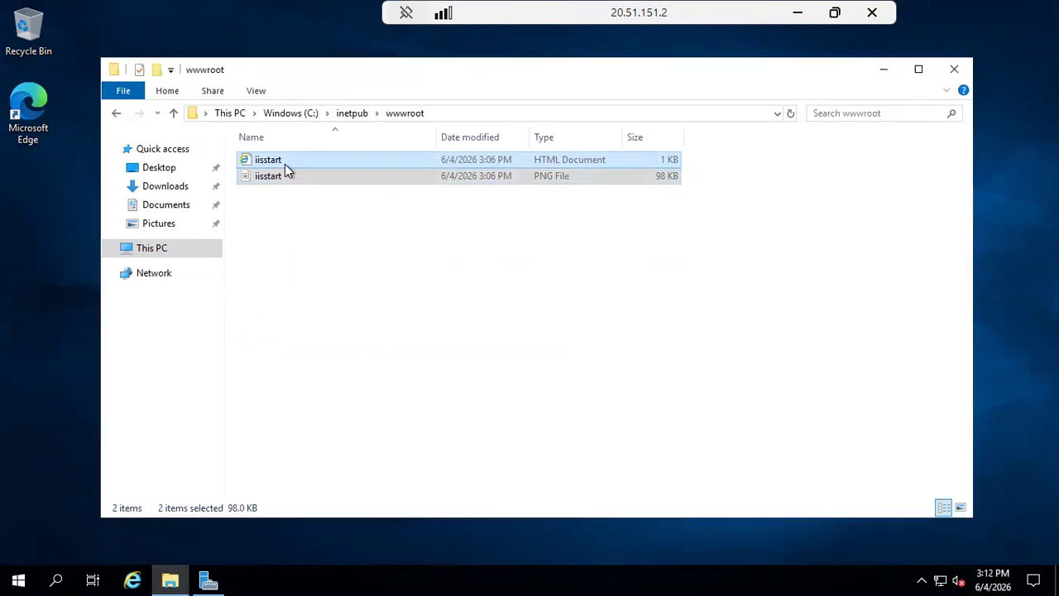
# Add an empty text file named index.html to wwwroot and open it in Notepad.
pyautogui.rightClick(335, 198)
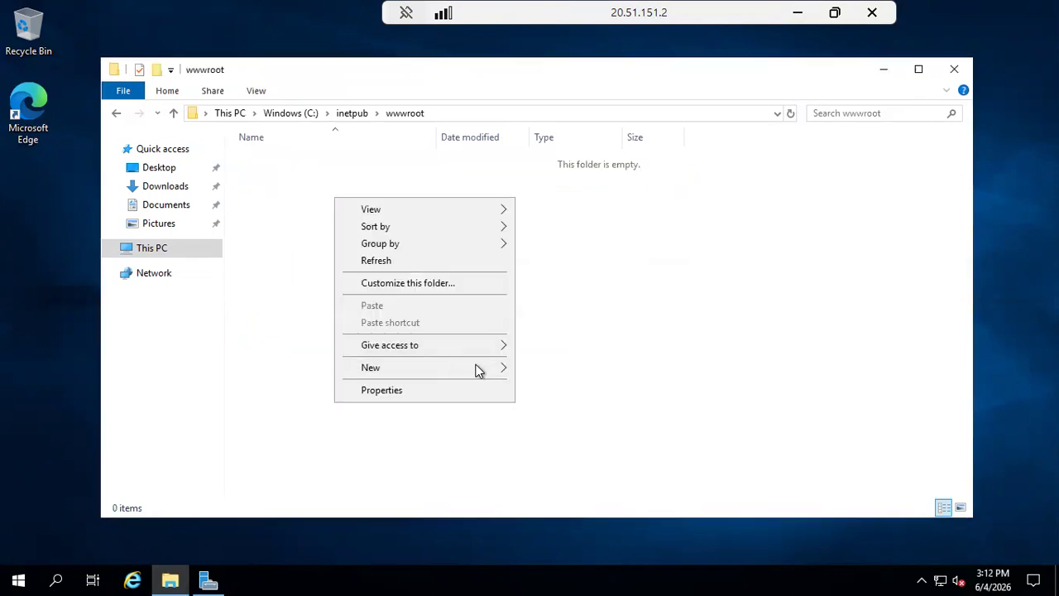
pyautogui.moveTo(477, 369)
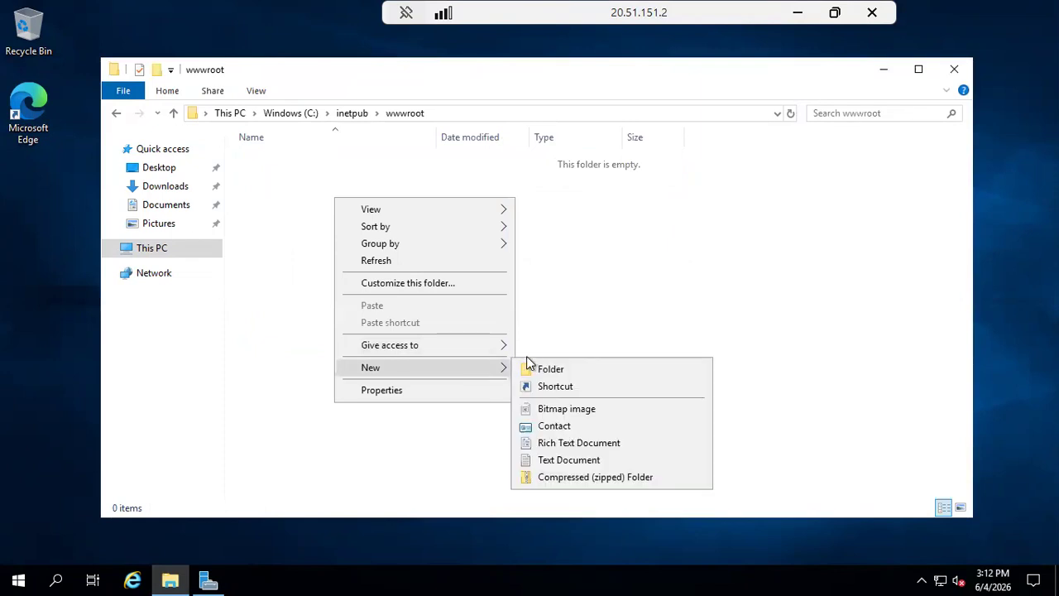
pyautogui.click(577, 460)
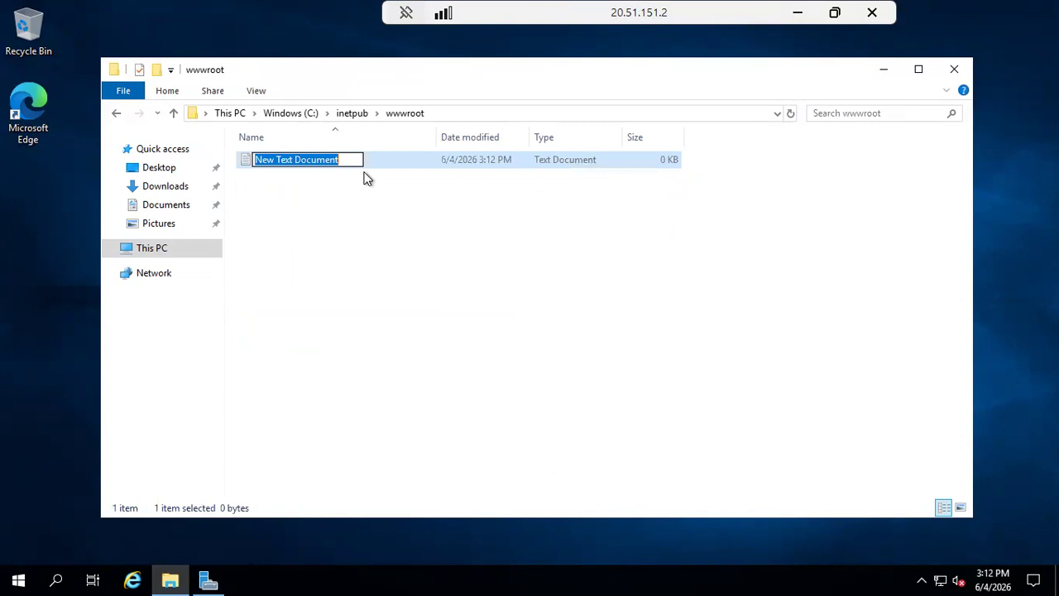
pyautogui.write('inde')
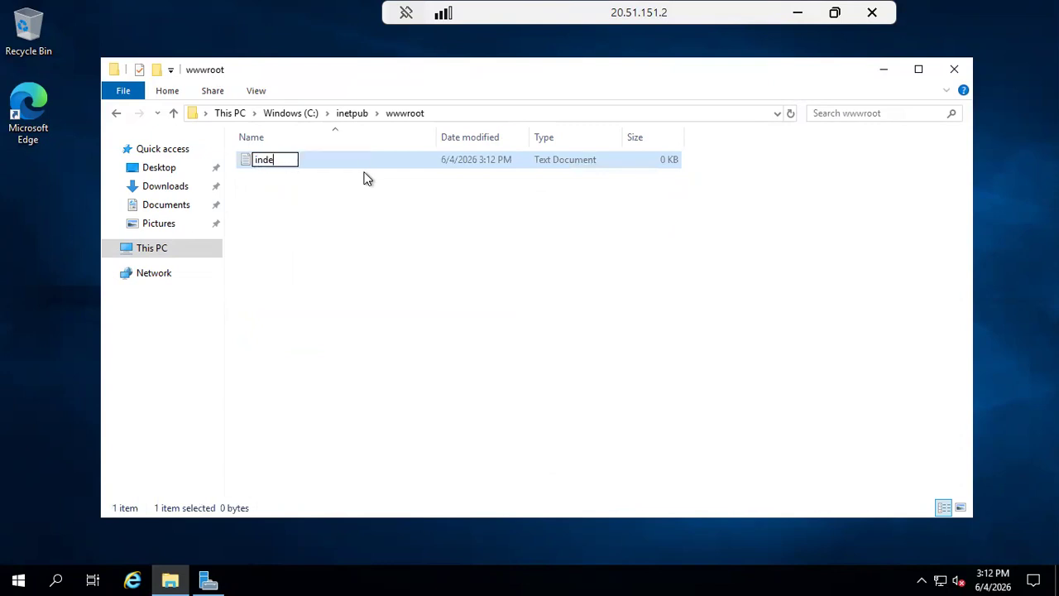
pyautogui.write('x.html')
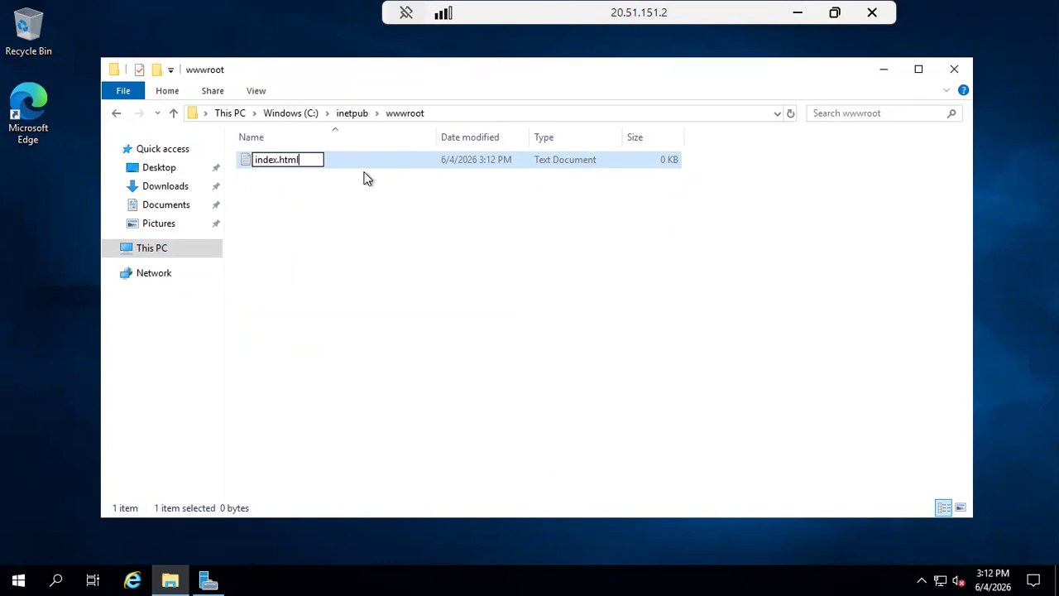
pyautogui.press('Return')
pyautogui.doubleClick(350, 164)
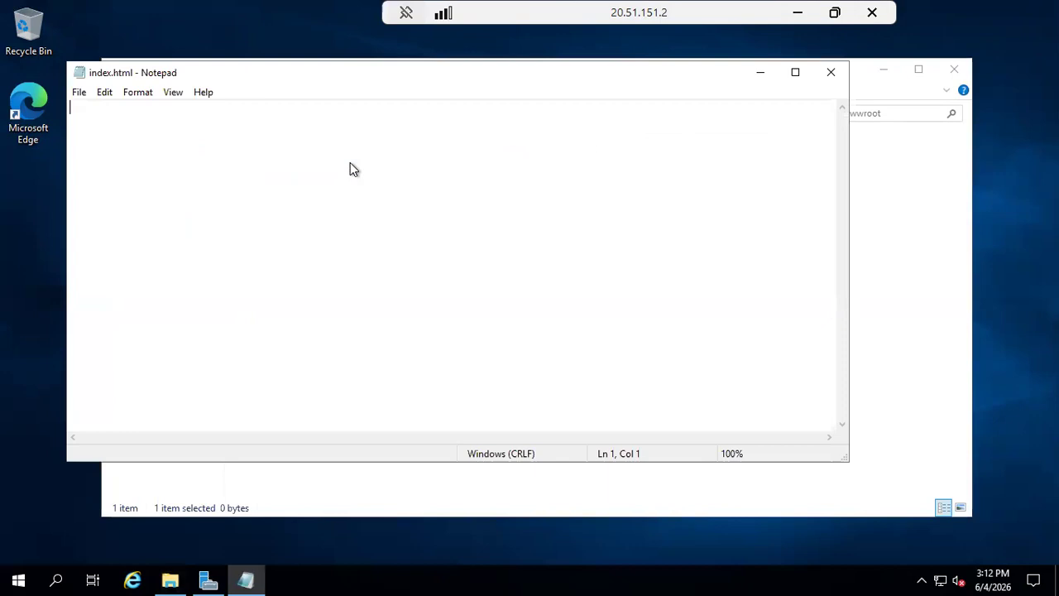
# Paste the copied portfolio HTML into index.html, save it, and close Notepad.
pyautogui.hotkey('ctrl', 'v')
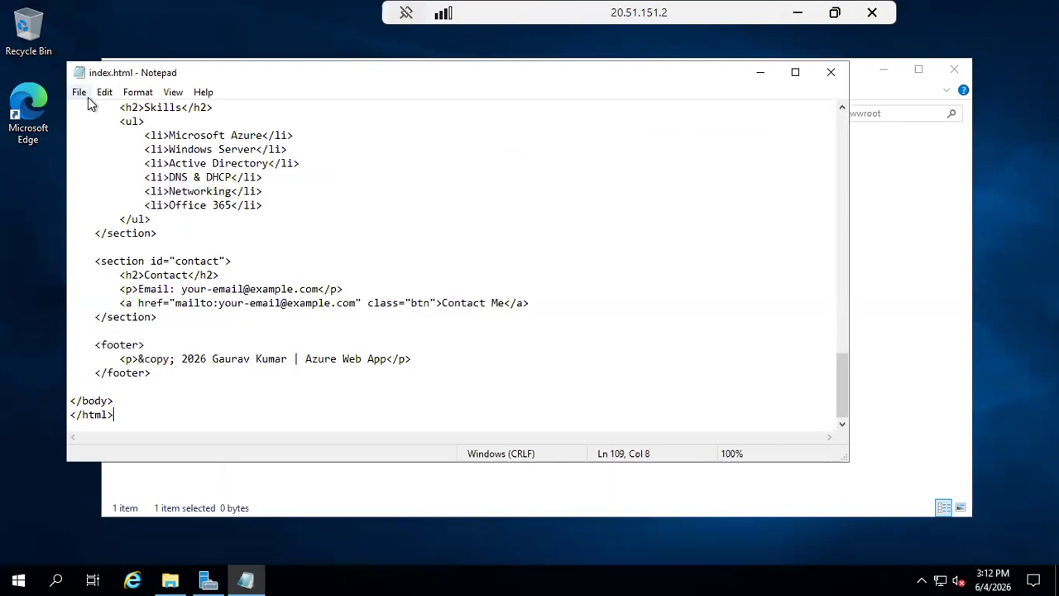
pyautogui.click(82, 93)
pyautogui.click(113, 137)
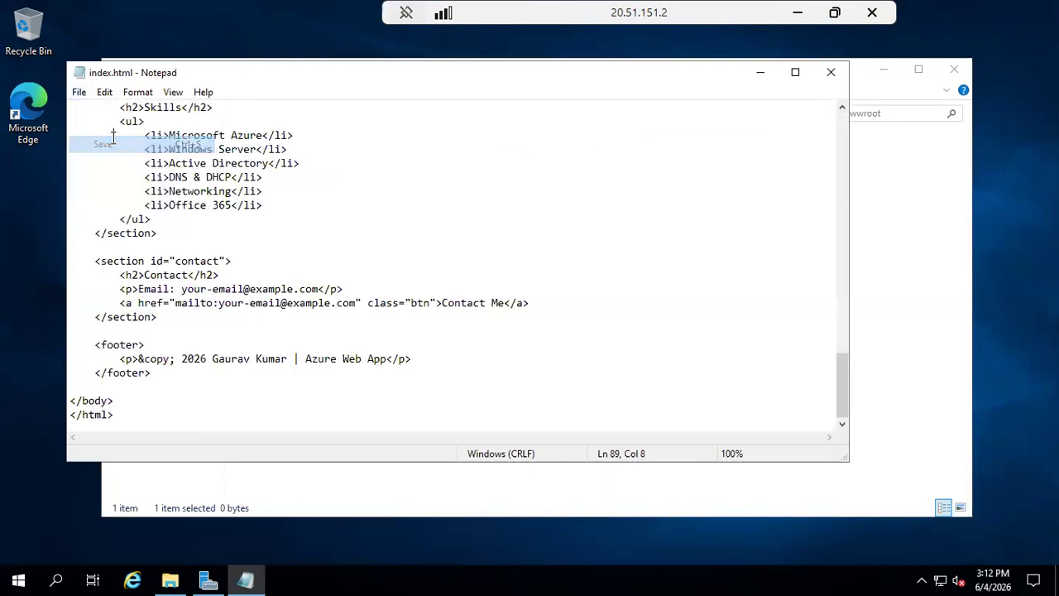
pyautogui.click(829, 72)
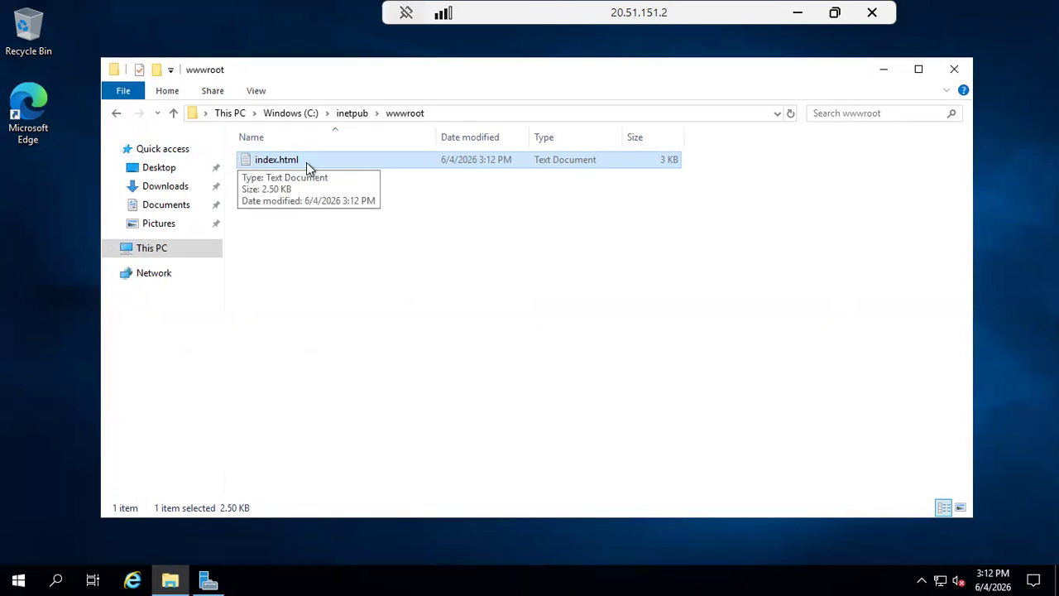
# Switch the wwwroot folder to Details layout and bring up index.html's context menu.
pyautogui.click(306, 162)
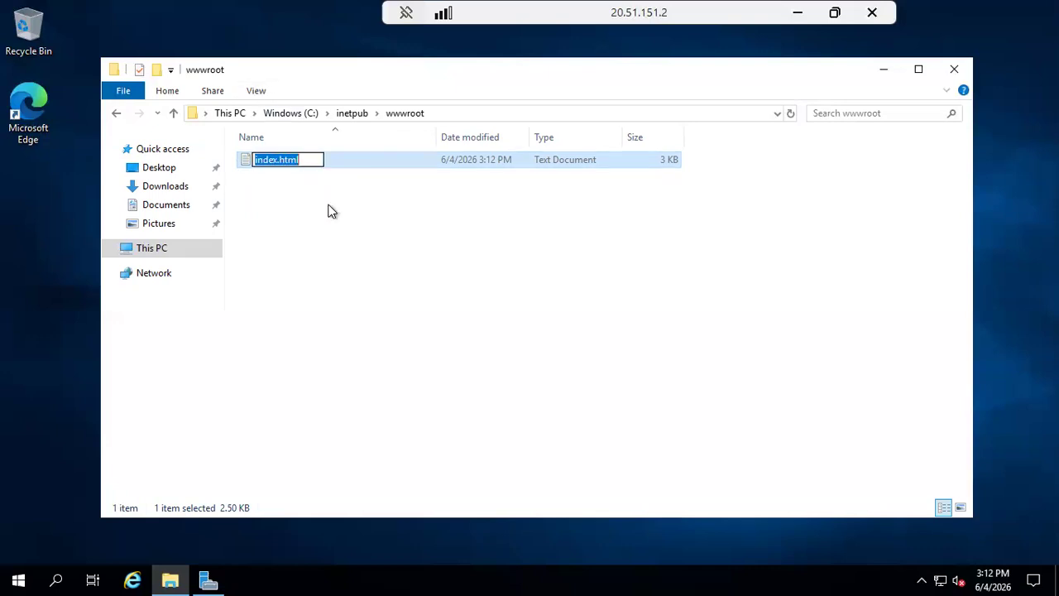
pyautogui.click(328, 207)
pyautogui.click(314, 162)
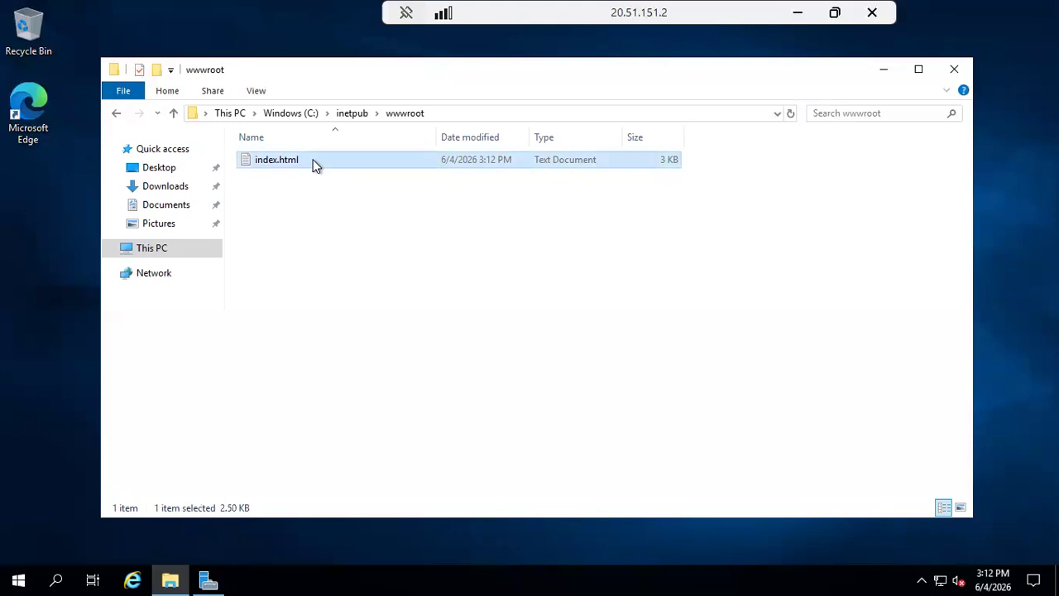
pyautogui.click(256, 91)
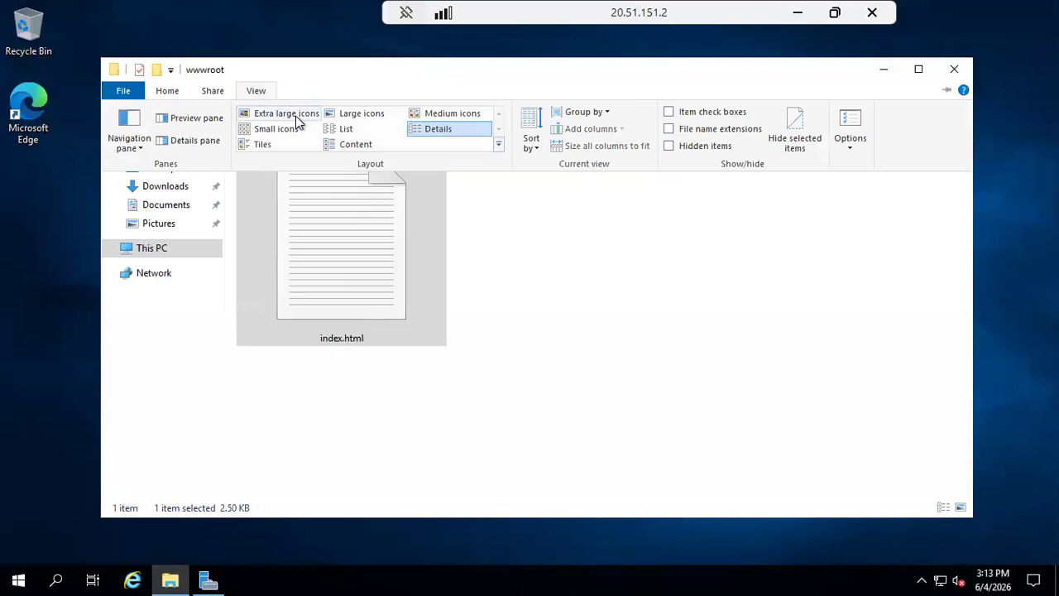
pyautogui.click(405, 134)
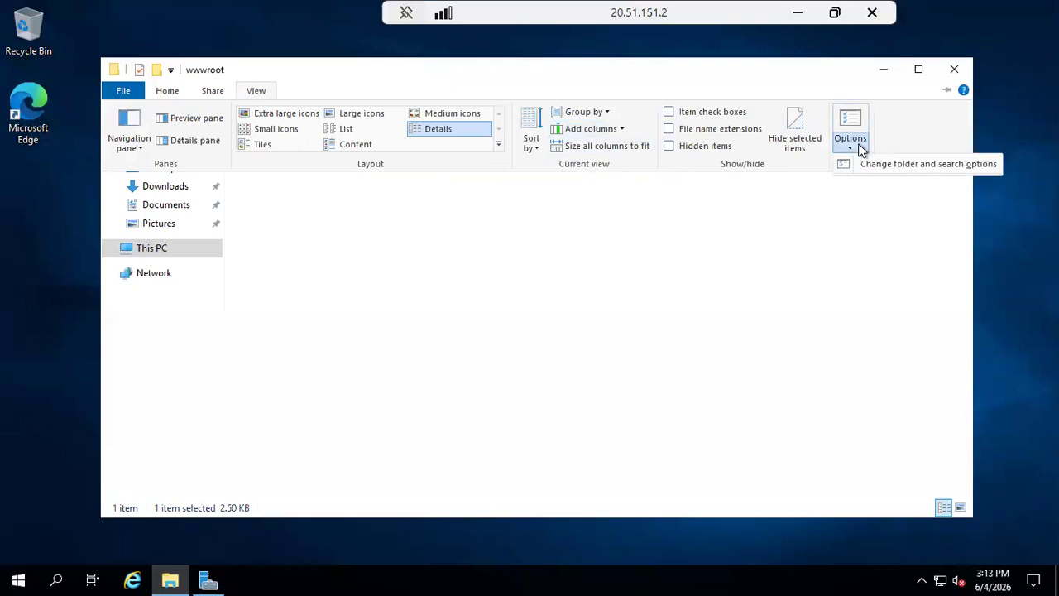
pyautogui.click(634, 222)
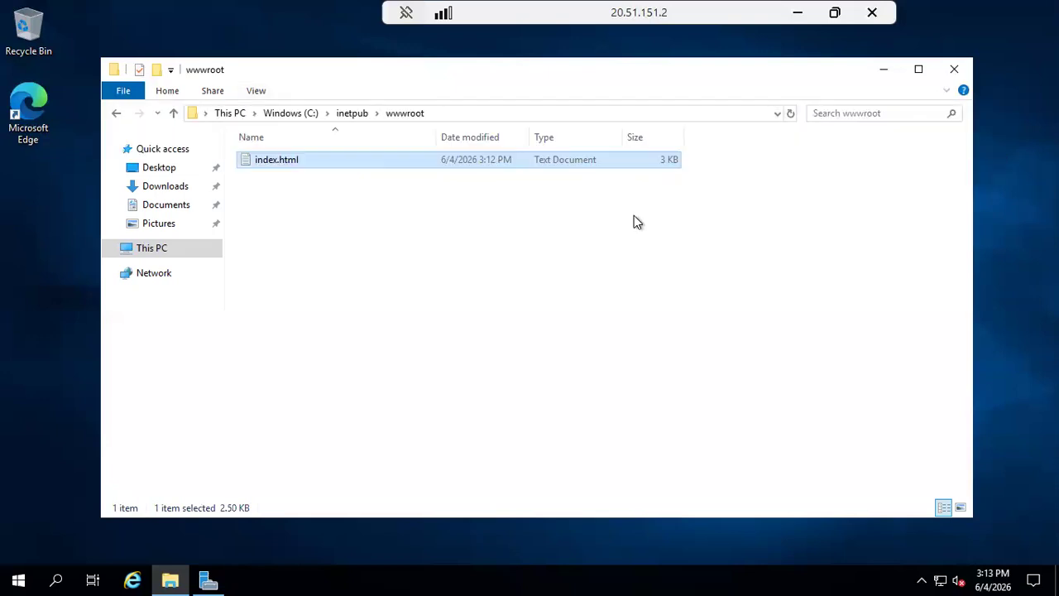
pyautogui.rightClick(336, 163)
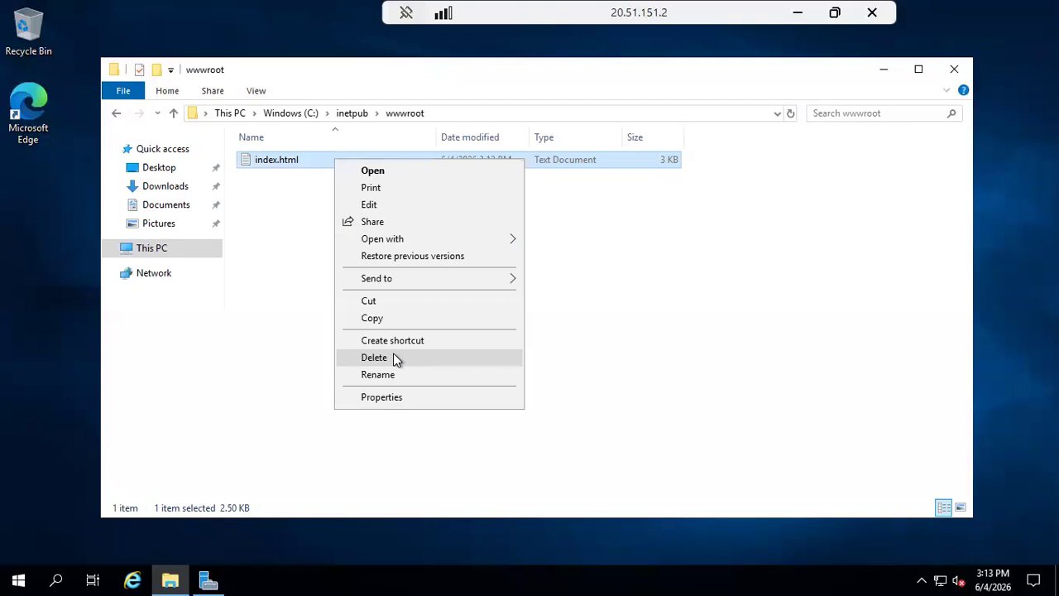
# Change index.html's default app from Notepad to Microsoft Edge in its Properties.
pyautogui.click(411, 398)
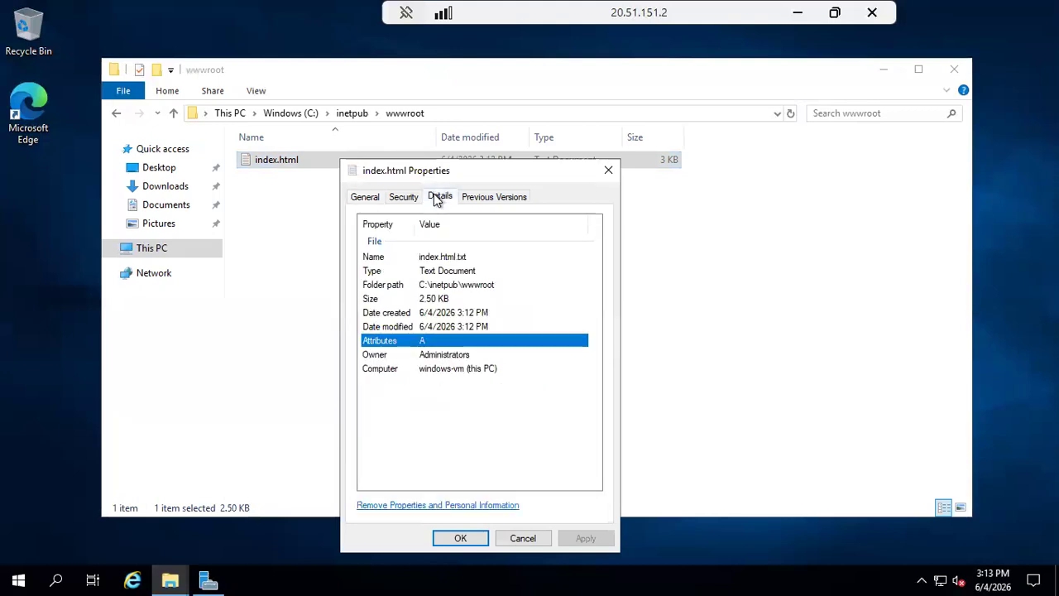
pyautogui.click(369, 199)
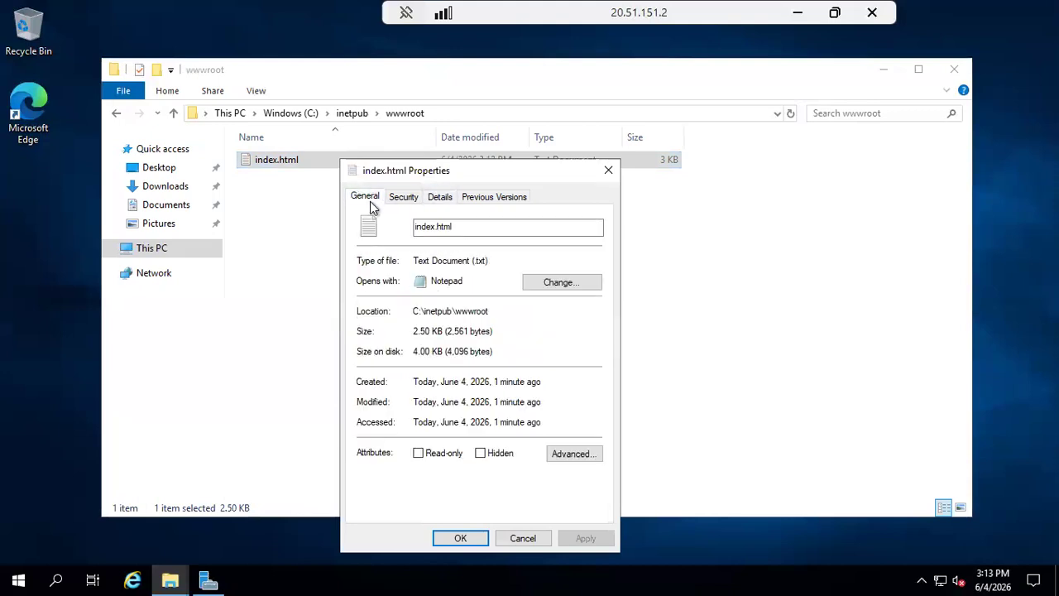
pyautogui.click(538, 282)
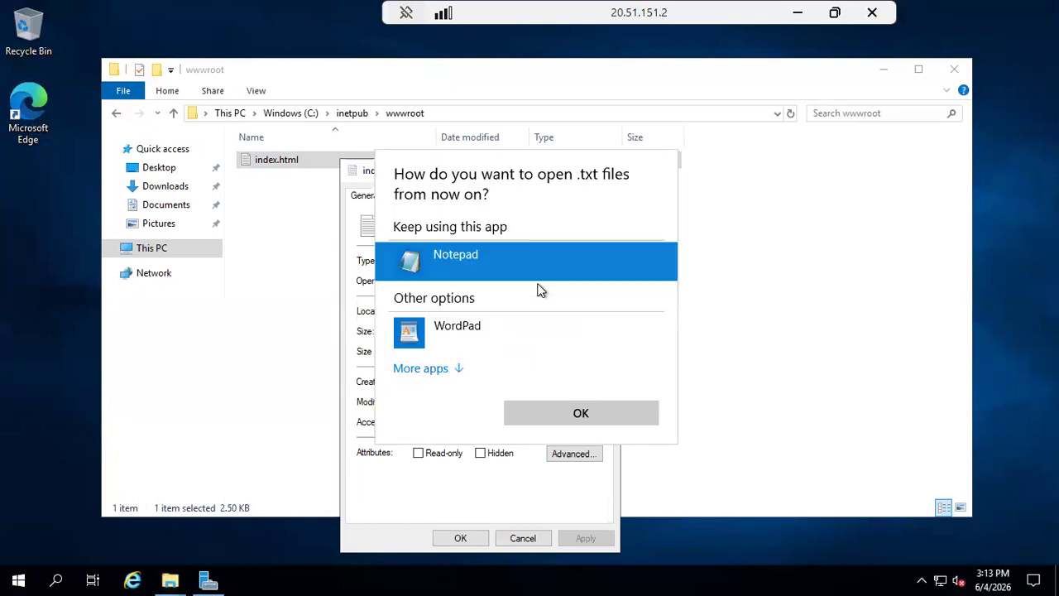
pyautogui.click(438, 373)
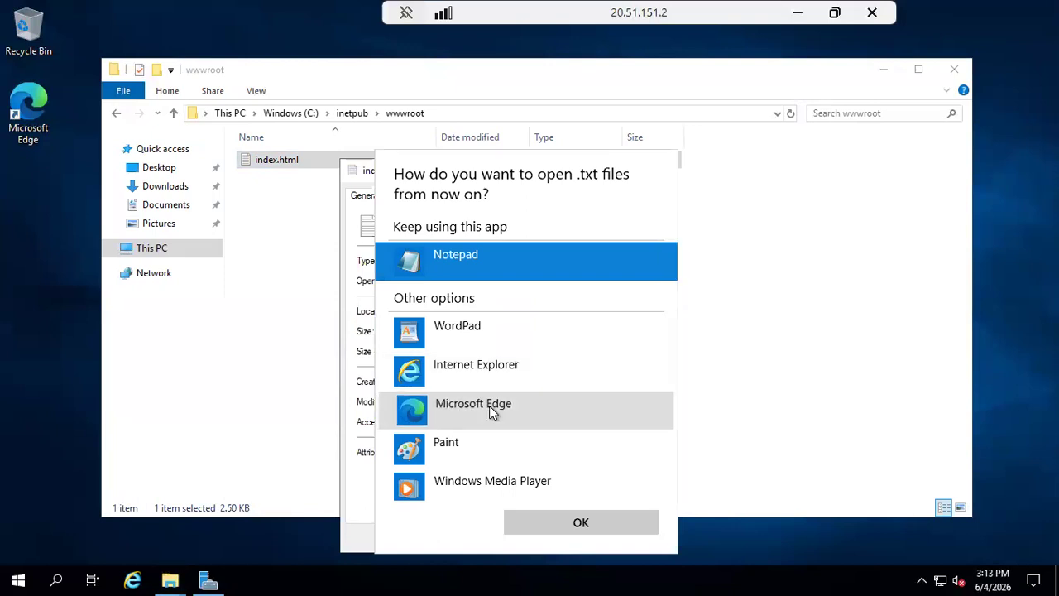
pyautogui.click(491, 411)
pyautogui.click(539, 514)
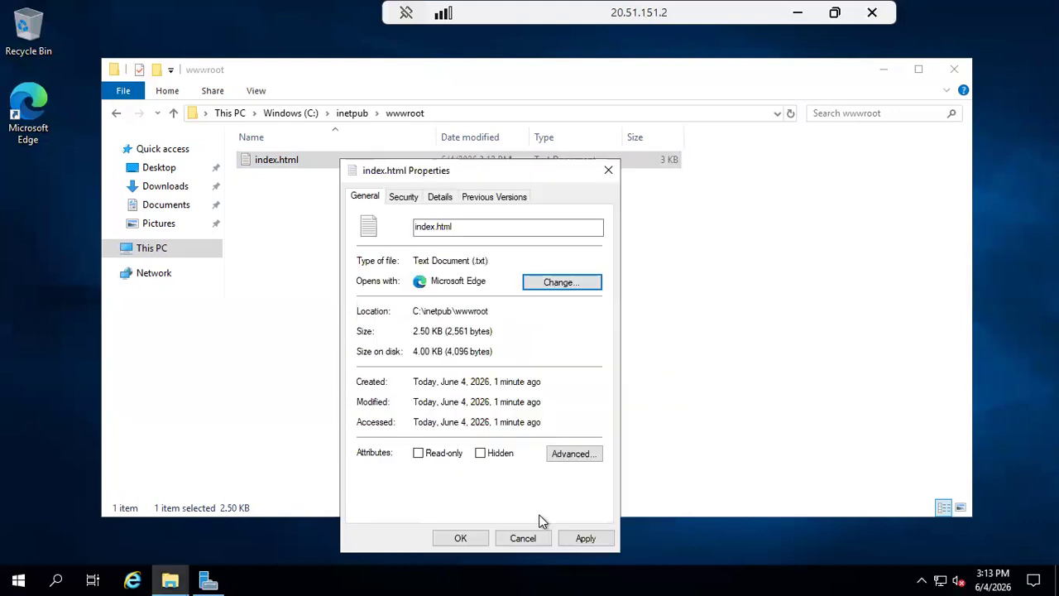
pyautogui.click(302, 364)
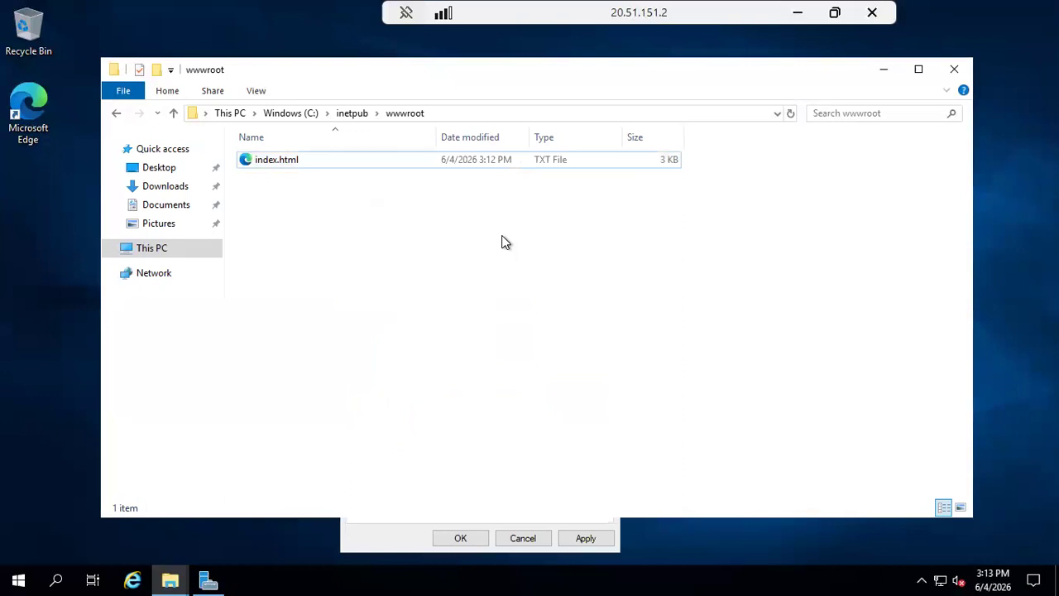
# Reload 20.51.151.2 in Chrome, getting 403 Forbidden, then return to the VM session.
pyautogui.click(545, 160)
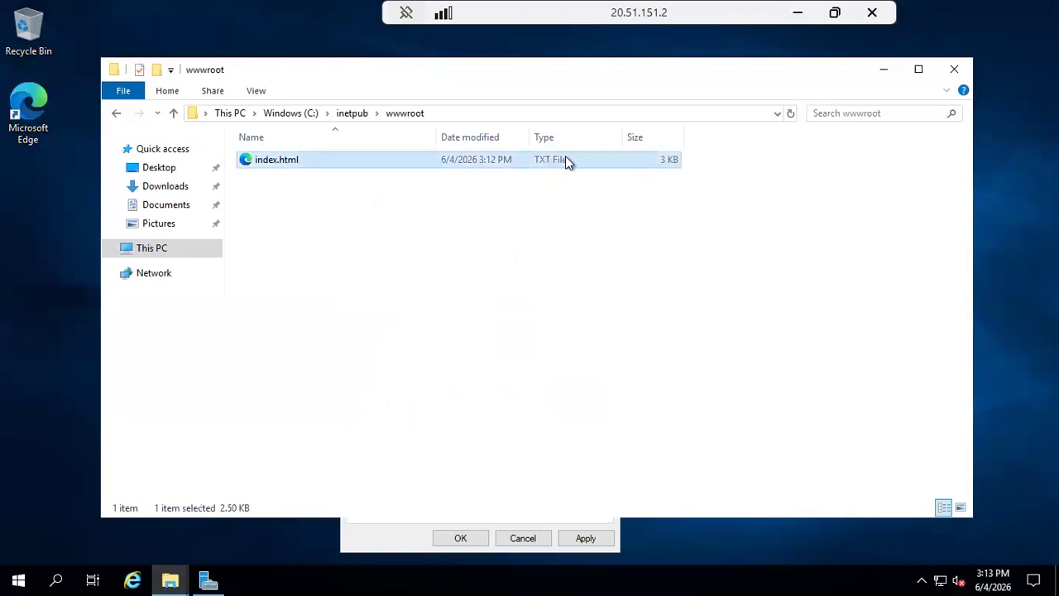
pyautogui.click(795, 10)
pyautogui.click(504, 21)
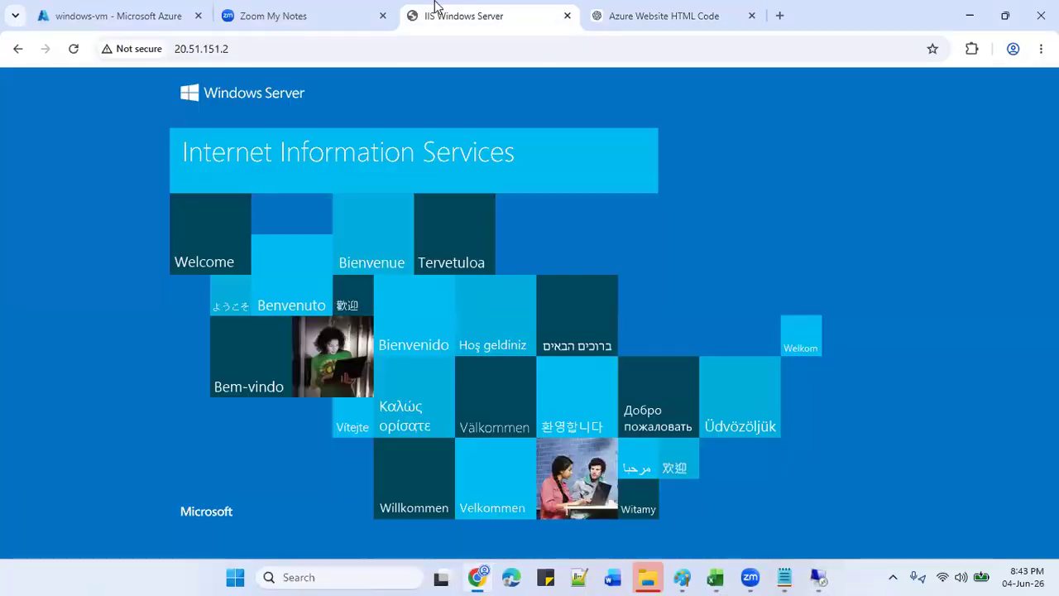
pyautogui.click(74, 49)
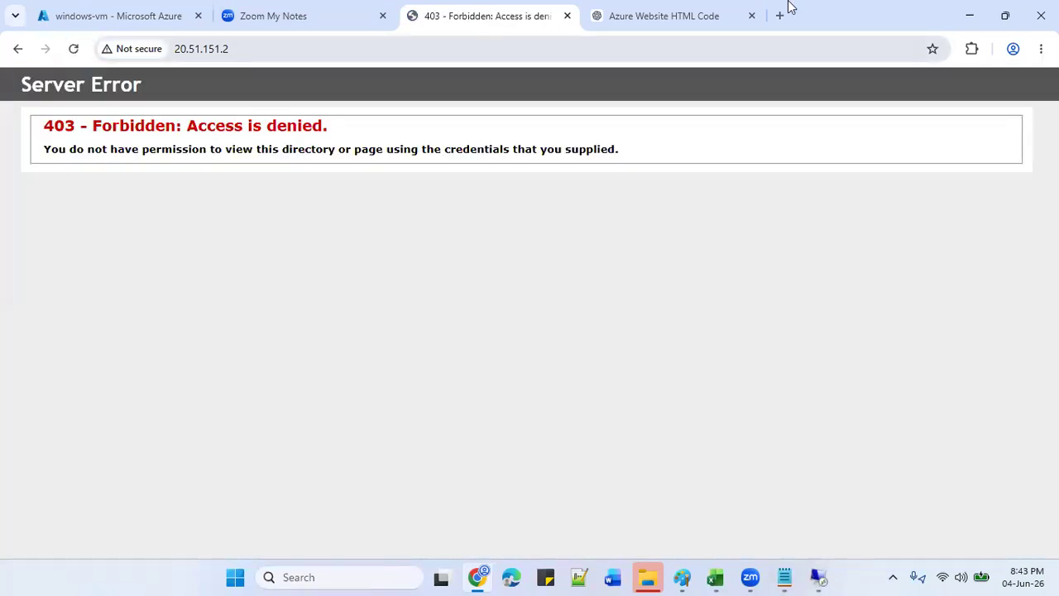
pyautogui.click(972, 17)
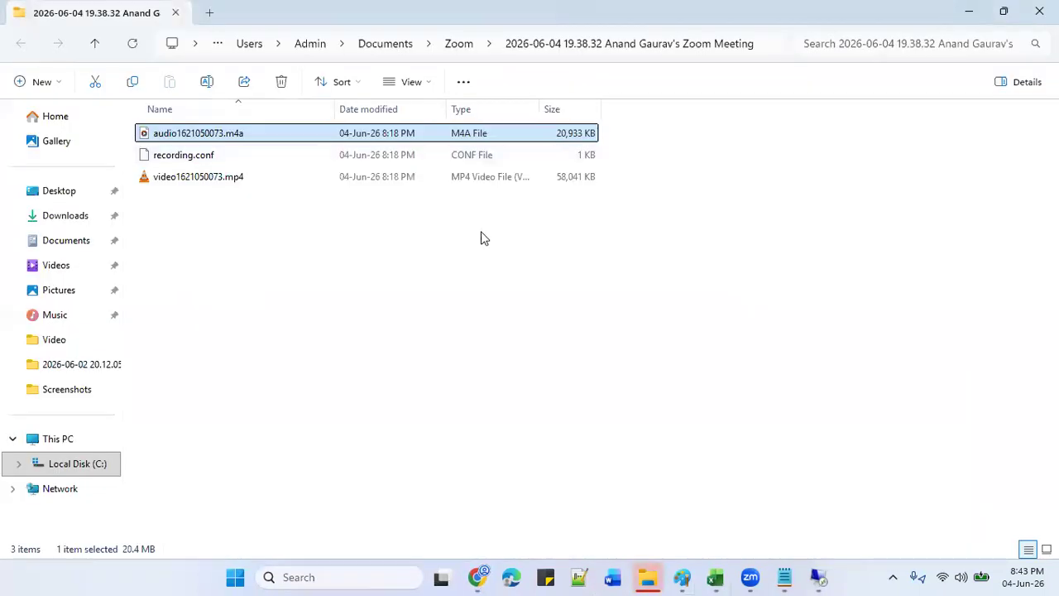
pyautogui.click(816, 571)
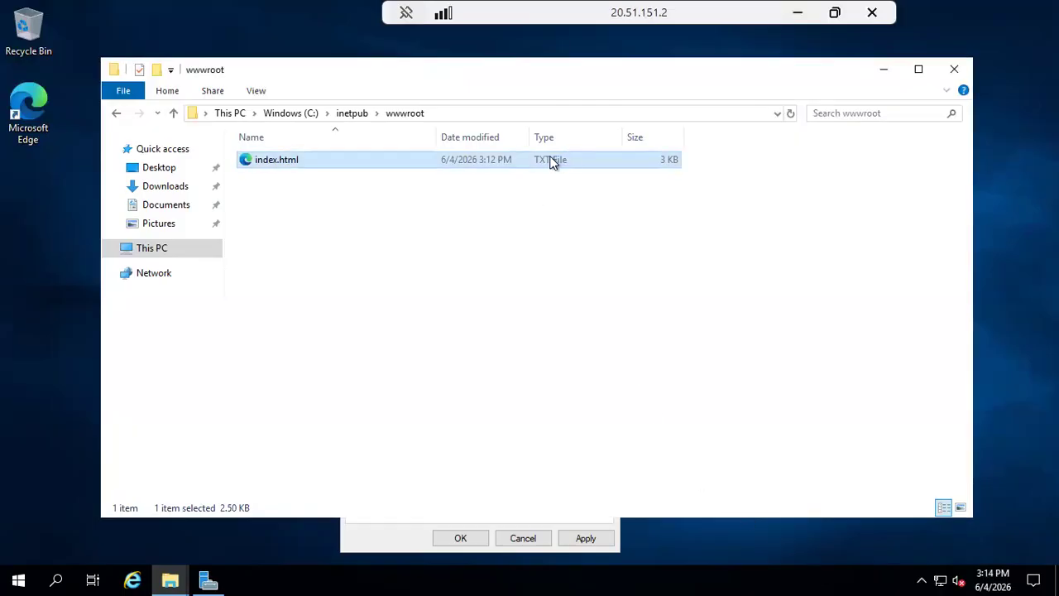
# Turn on File name extensions, revealing the web page file as index.html.txt.
pyautogui.click(299, 158)
pyautogui.rightClick(299, 159)
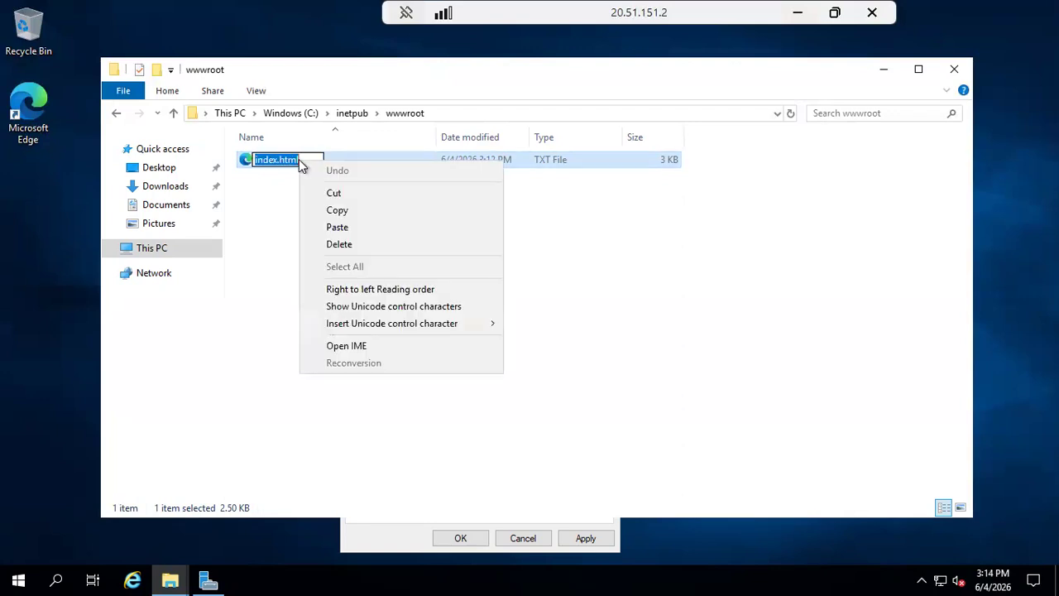
pyautogui.click(271, 232)
pyautogui.click(270, 232)
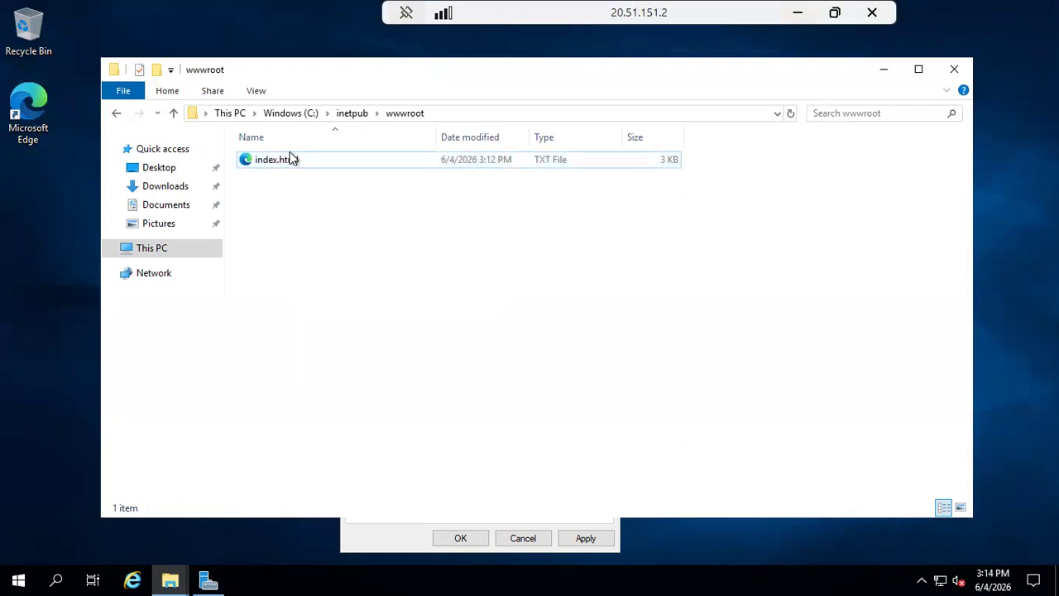
pyautogui.click(286, 159)
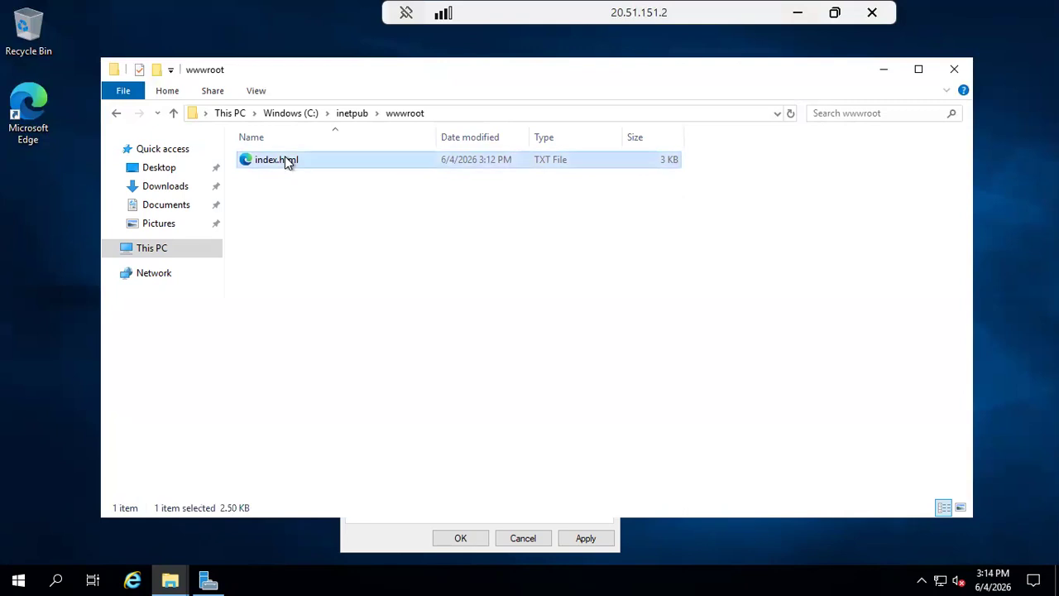
pyautogui.click(256, 91)
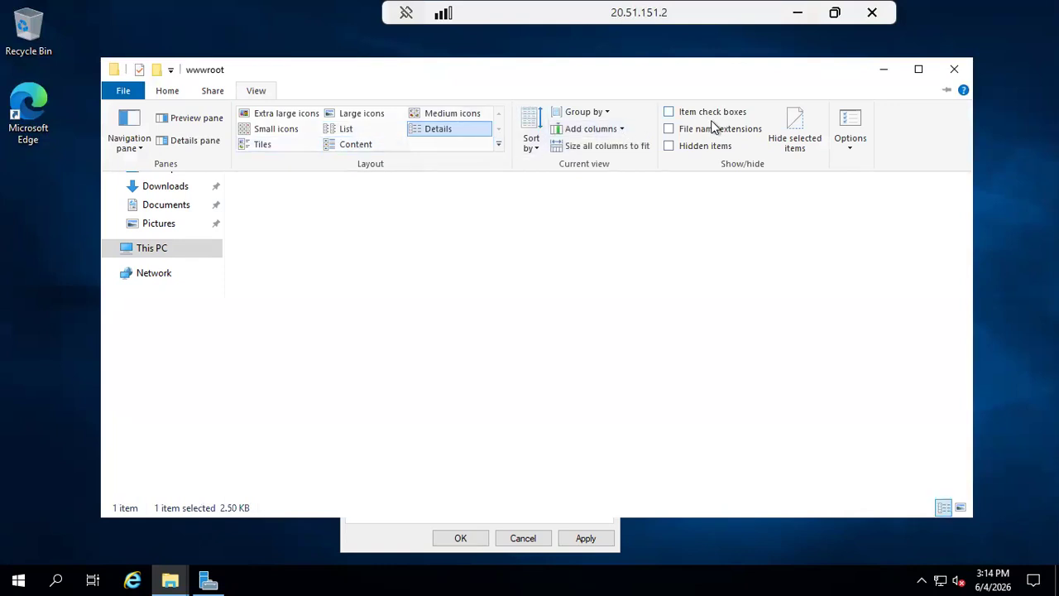
pyautogui.click(670, 128)
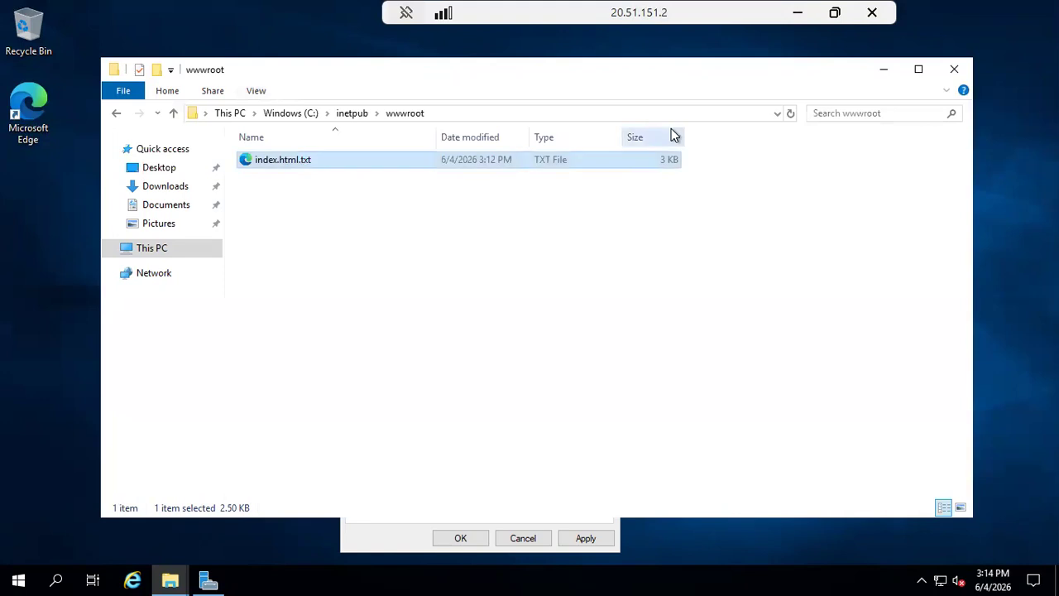
pyautogui.click(325, 161)
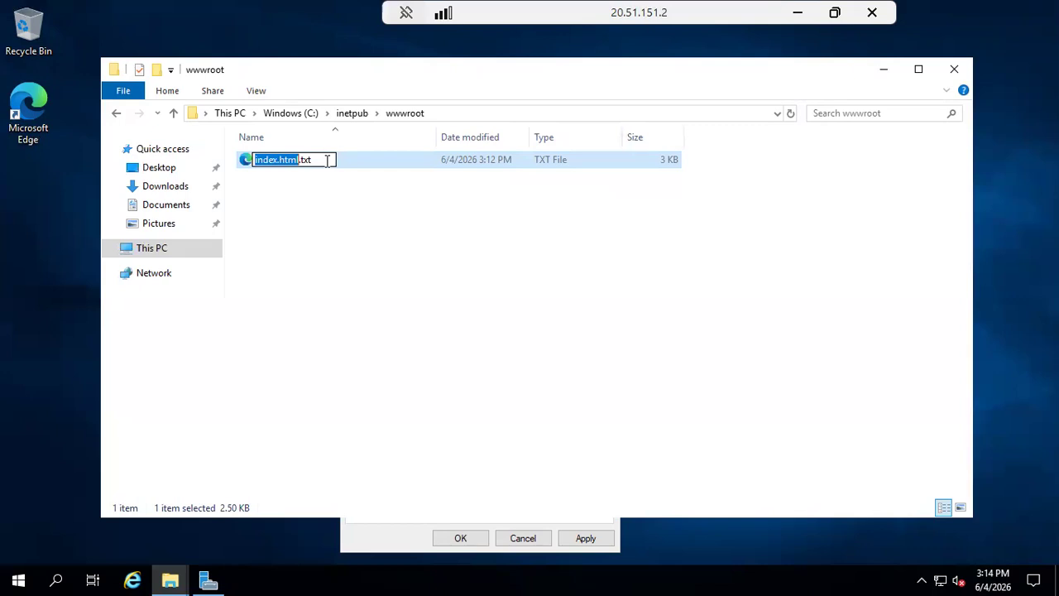
pyautogui.click(352, 220)
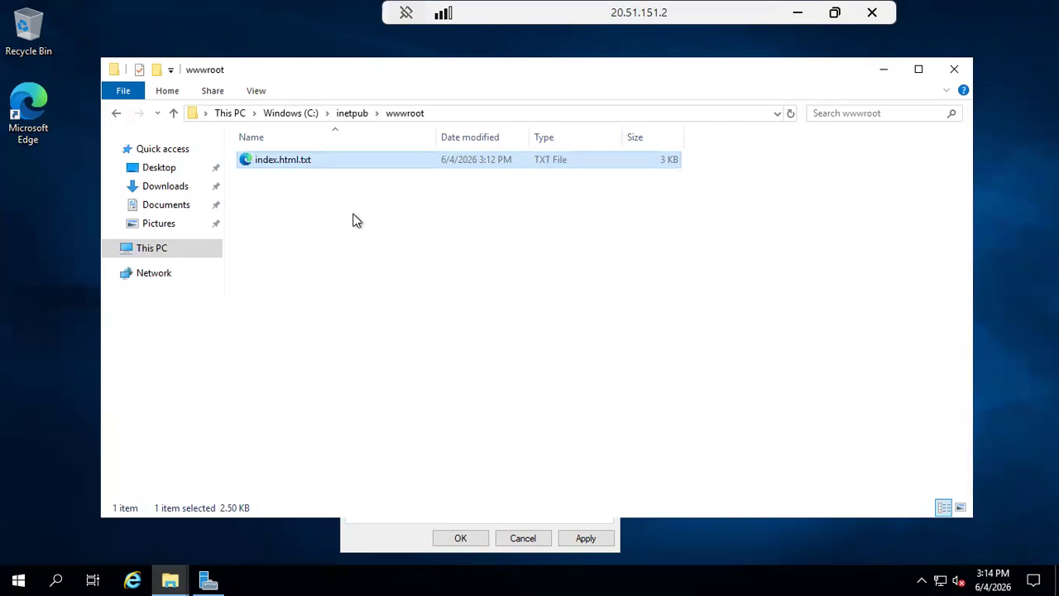
pyautogui.click(302, 163)
pyautogui.click(256, 93)
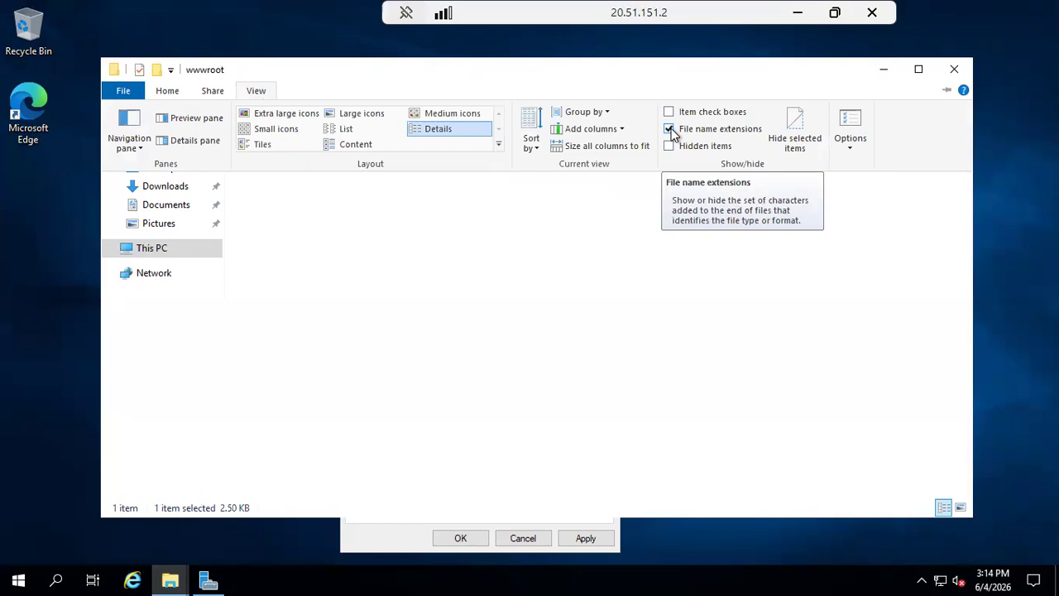
pyautogui.click(565, 230)
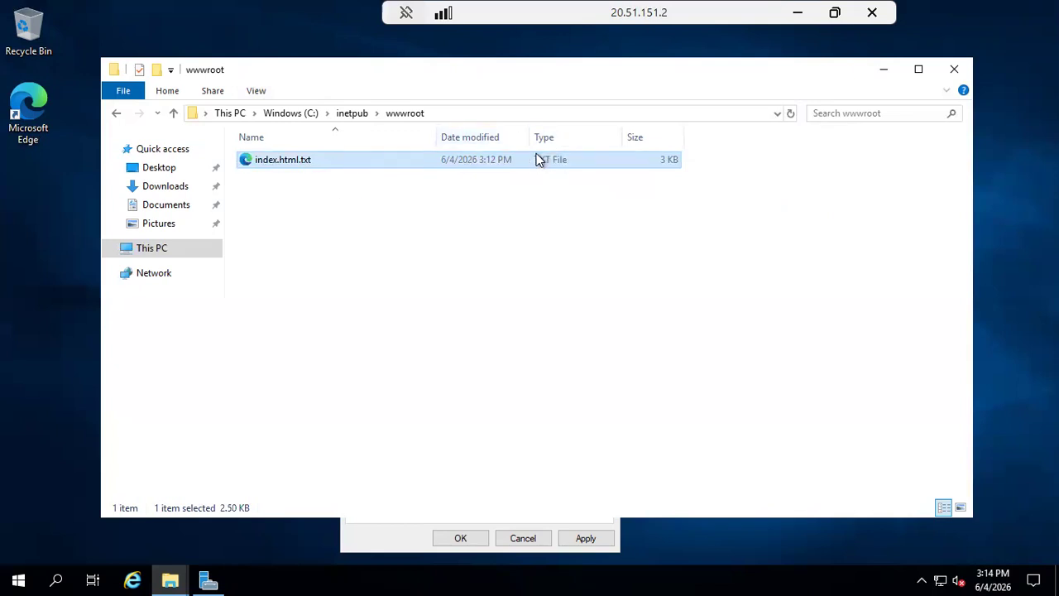
# Remove the .txt extension so the file is named index.html, accepting the extension warning.
pyautogui.rightClick(308, 160)
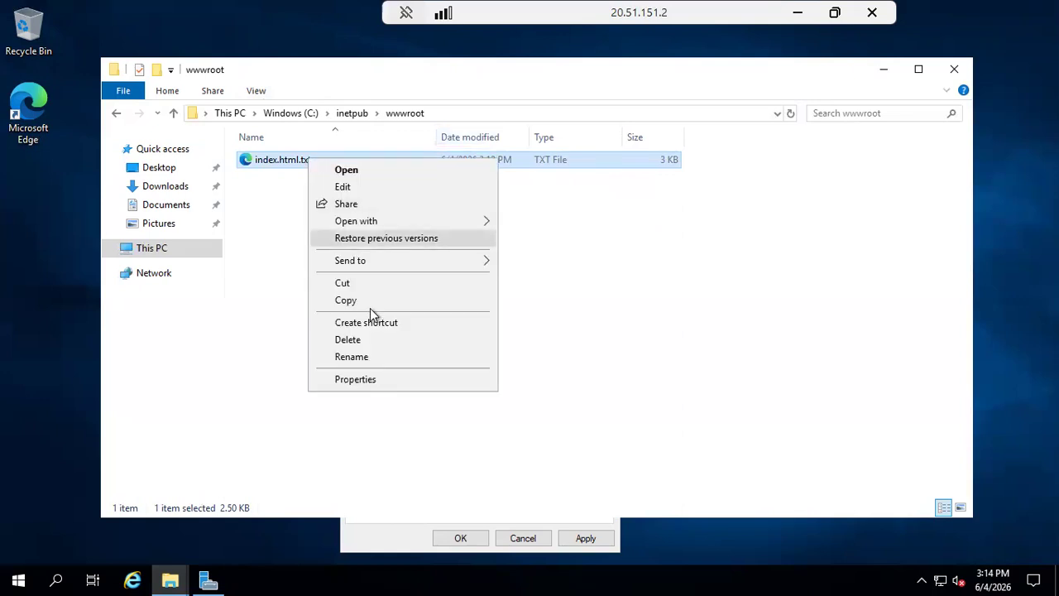
pyautogui.click(371, 357)
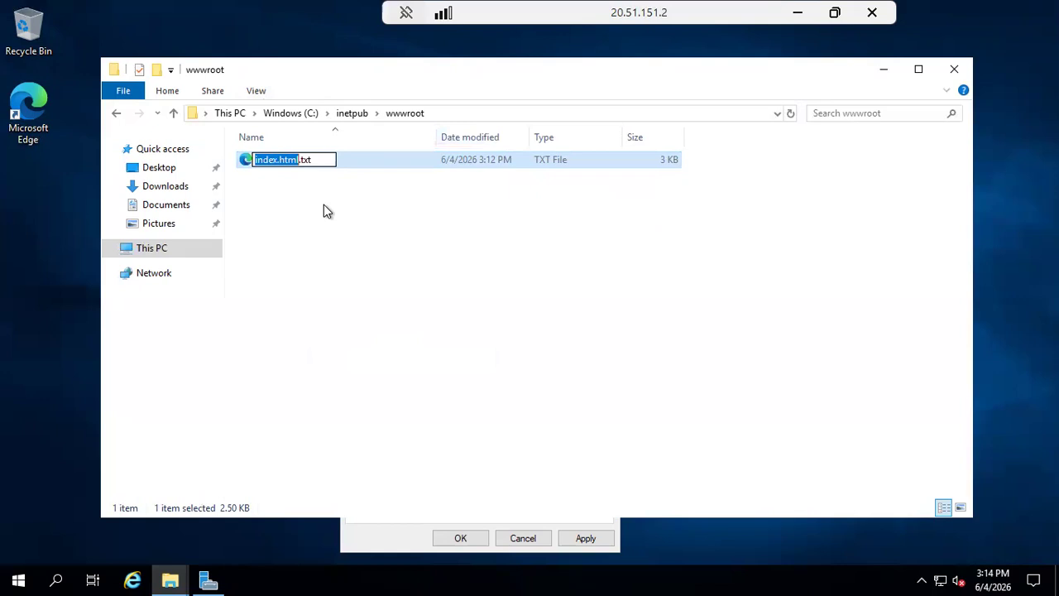
pyautogui.click(321, 156)
pyautogui.press('BackSpace')
pyautogui.press('BackSpace')
pyautogui.press('BackSpace')
pyautogui.press('BackSpace')
pyautogui.press('Return')
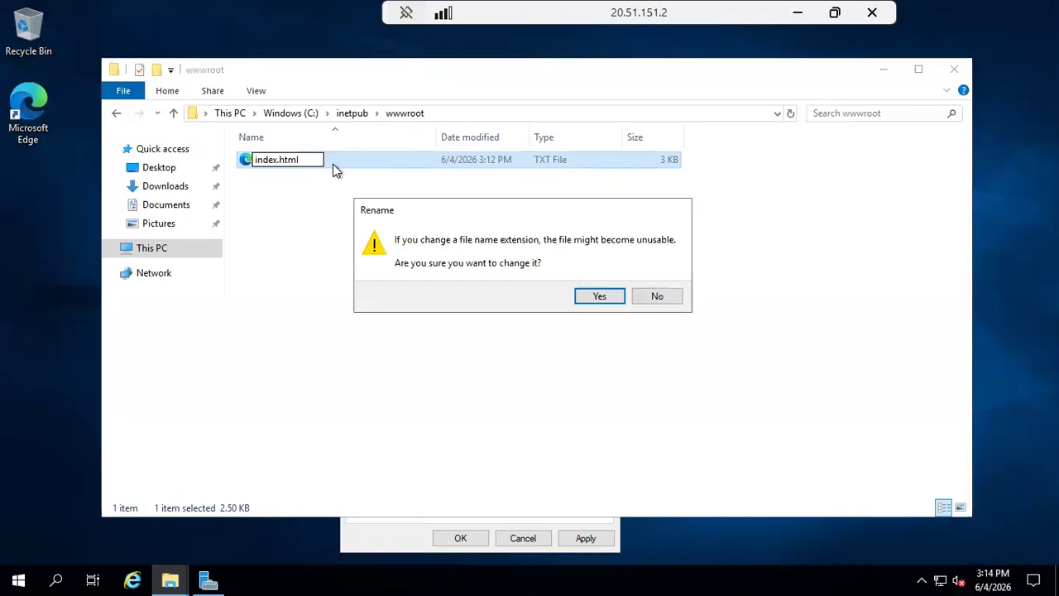
pyautogui.click(590, 297)
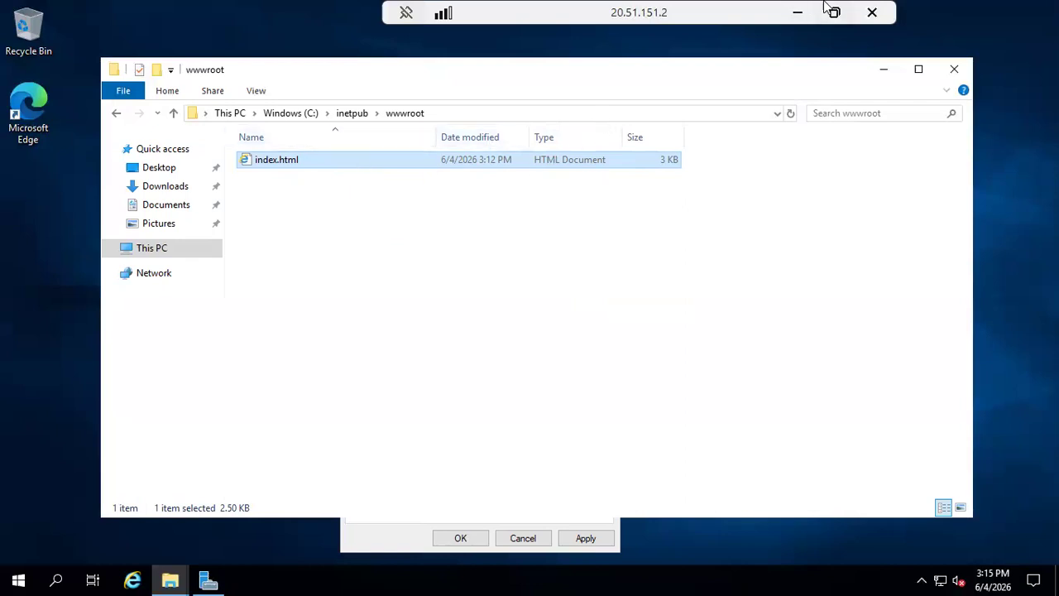
# Reload 20.51.151.2 to see 'Welcome to My Azure Website', then go back to the windows-vm overview.
pyautogui.click(798, 14)
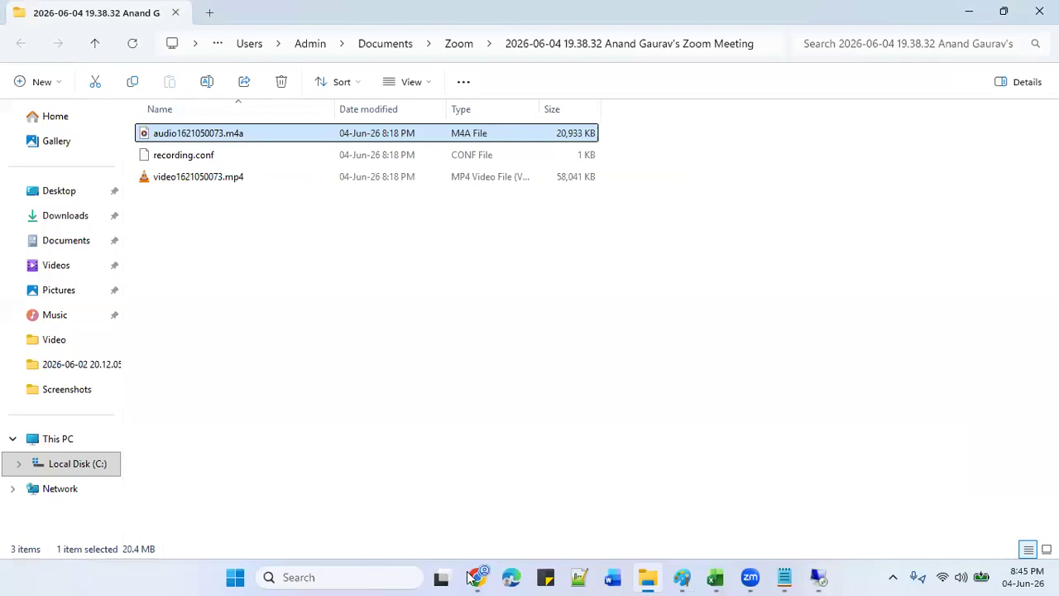
pyautogui.hotkey('alt', 'Tab')
pyautogui.click(73, 49)
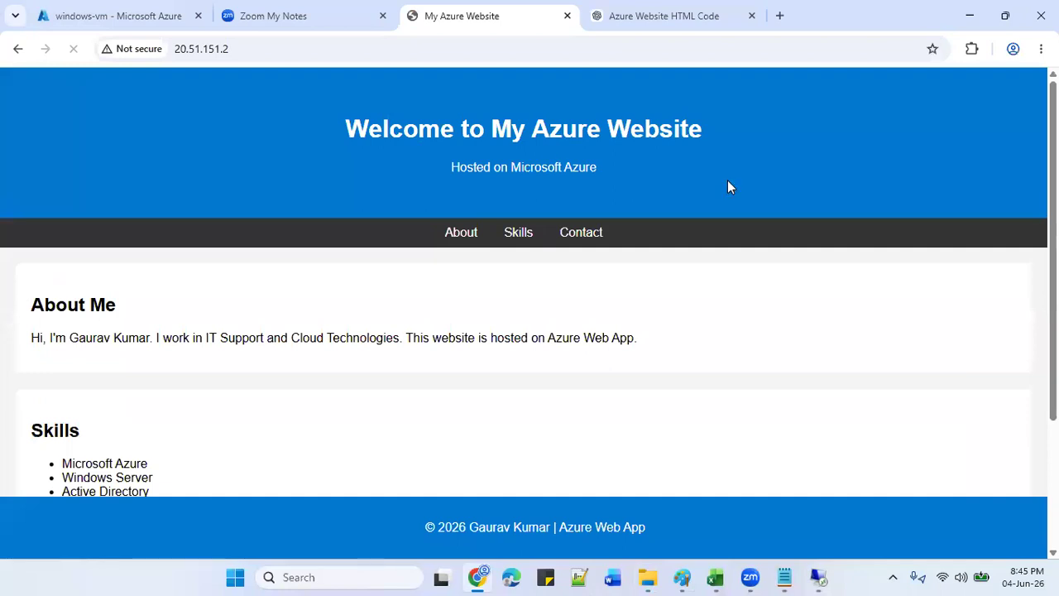
pyautogui.scroll(-2, 1008, 228)
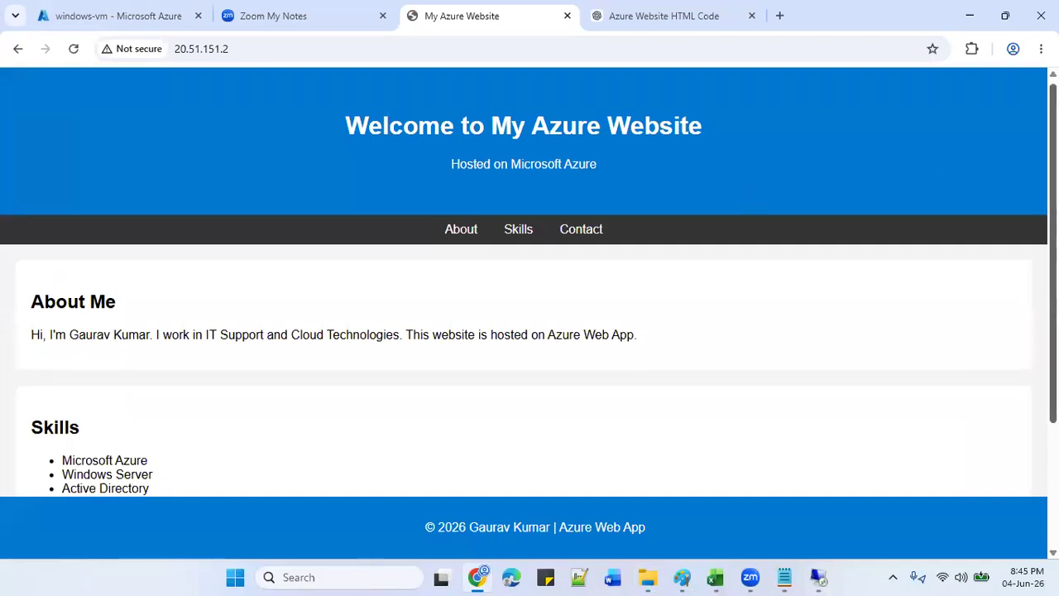
pyautogui.scroll(1, 1008, 228)
pyautogui.scroll(1, 1008, 229)
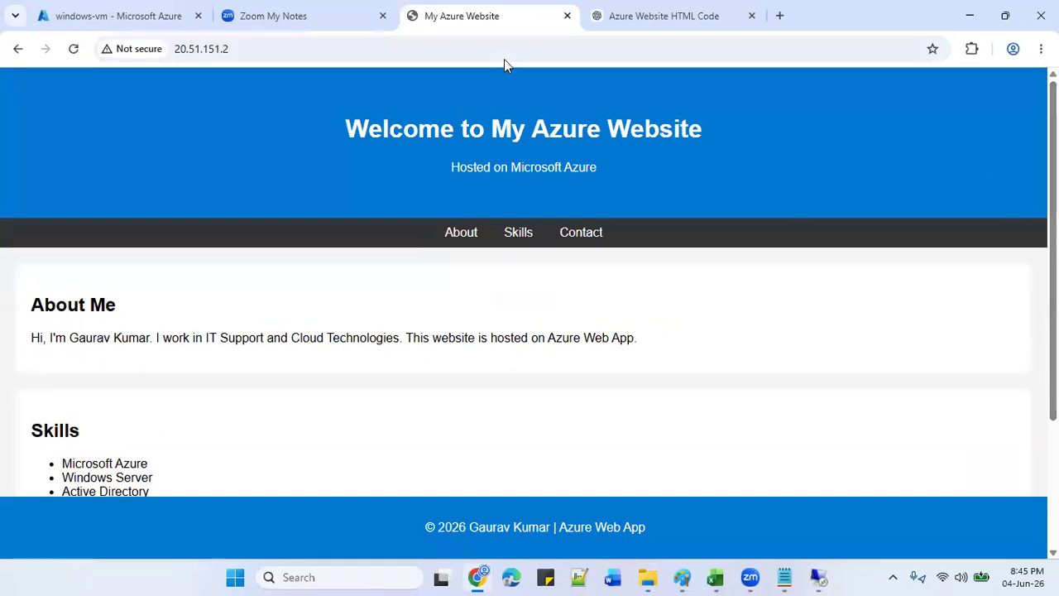
pyautogui.click(667, 13)
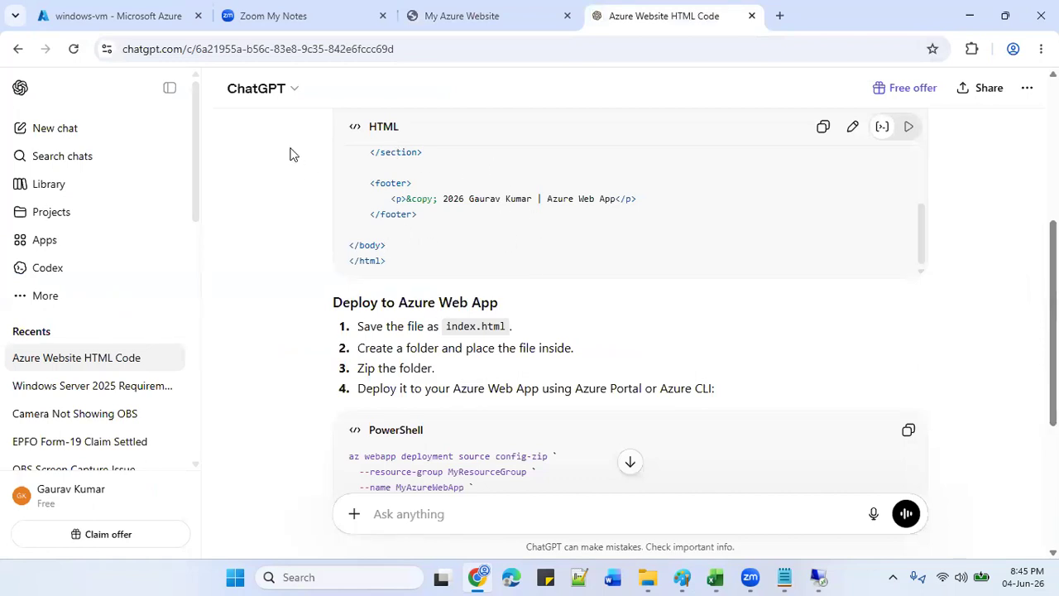
pyautogui.click(124, 10)
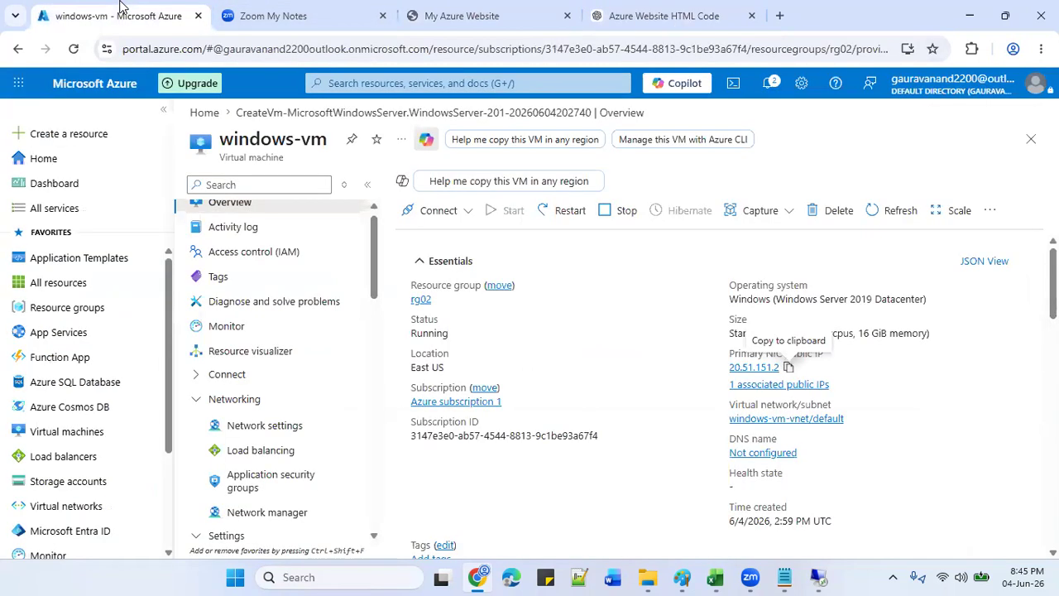
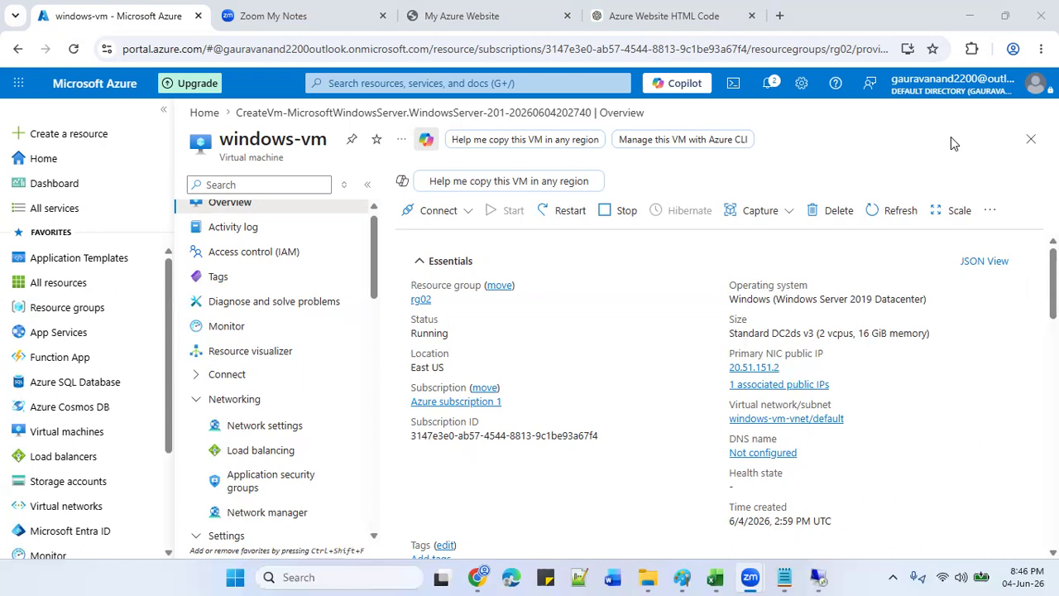
# Go from Home to the Create a resource services page and launch Cloud Shell.
pyautogui.click(96, 159)
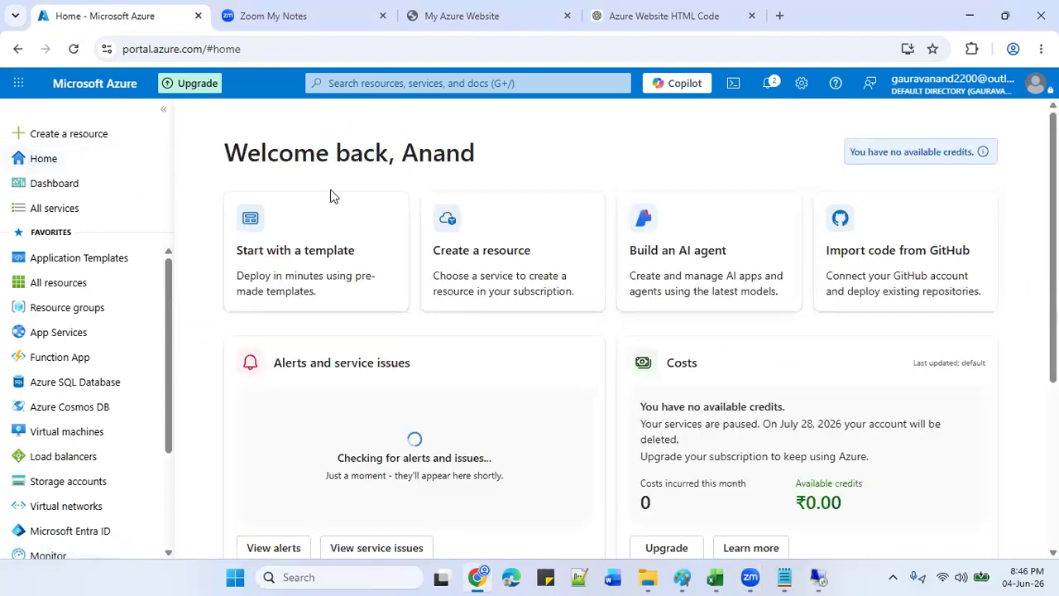
pyautogui.click(500, 252)
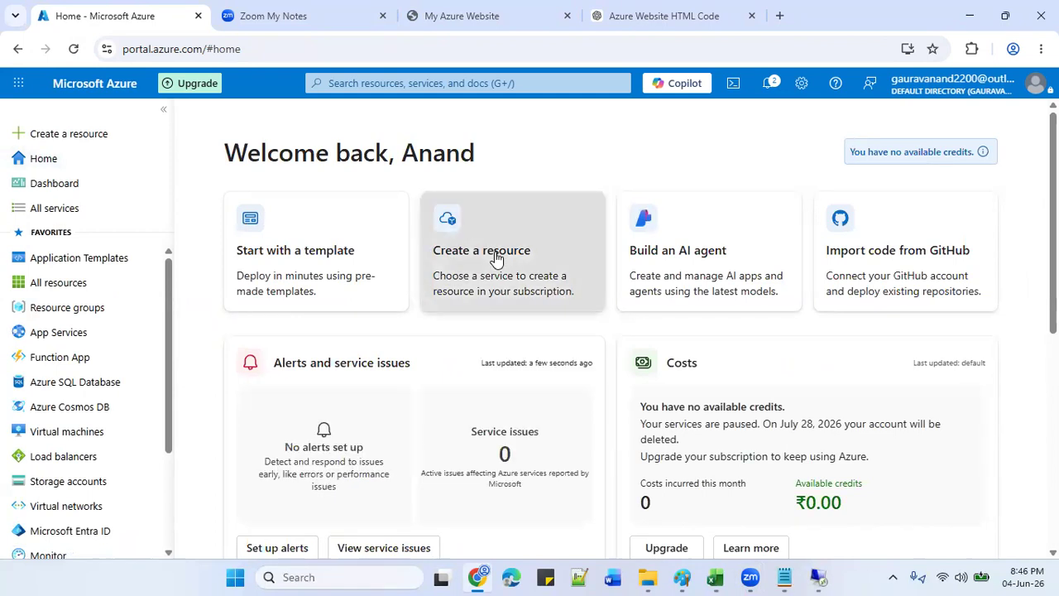
pyautogui.click(735, 84)
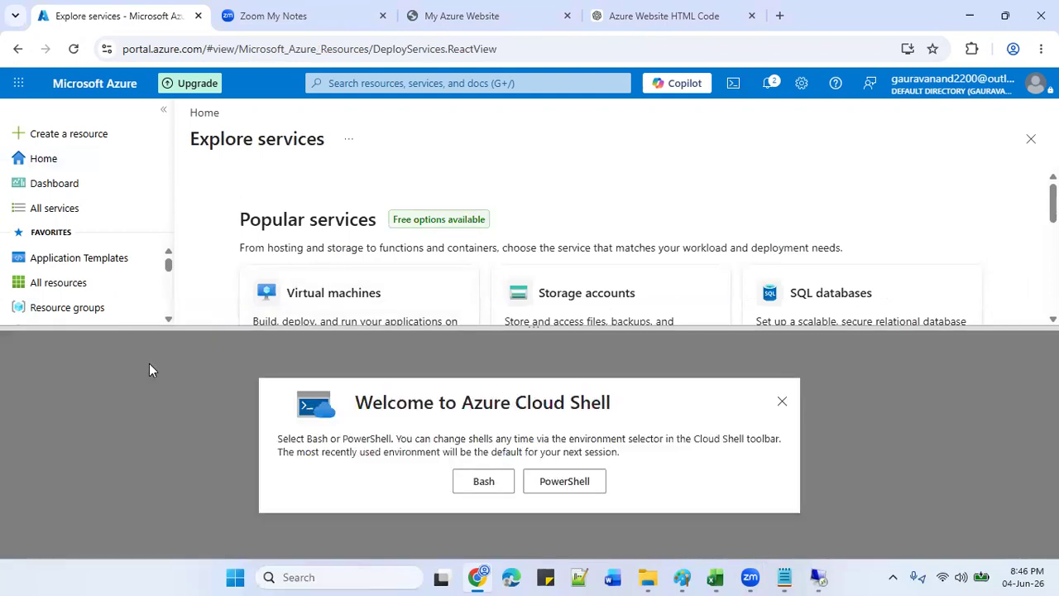
# Pick PowerShell, discard the Getting started setup without a subscription, and relaunch Cloud Shell.
pyautogui.click(549, 484)
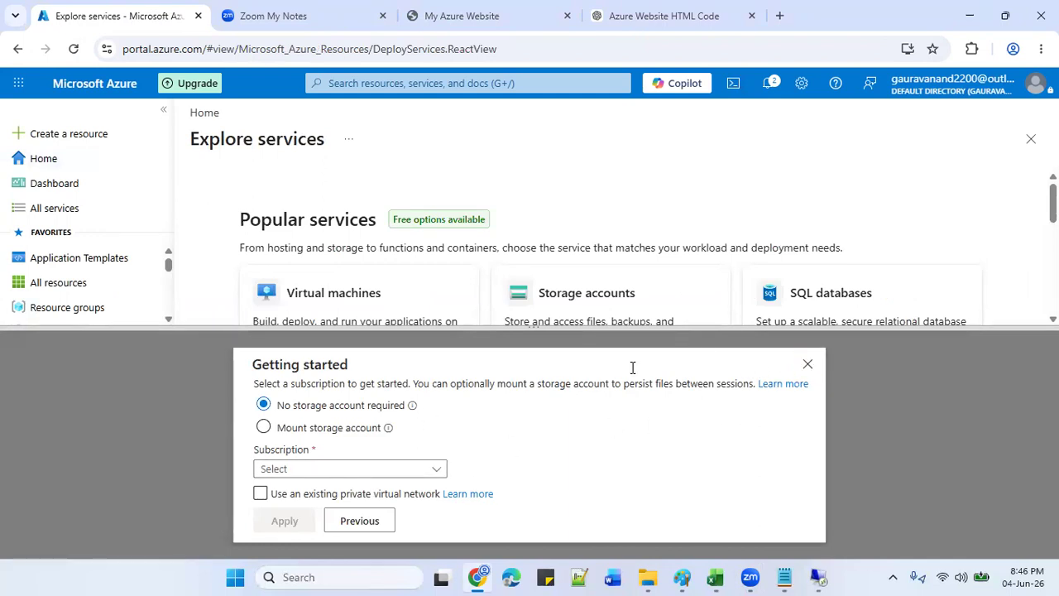
pyautogui.click(812, 369)
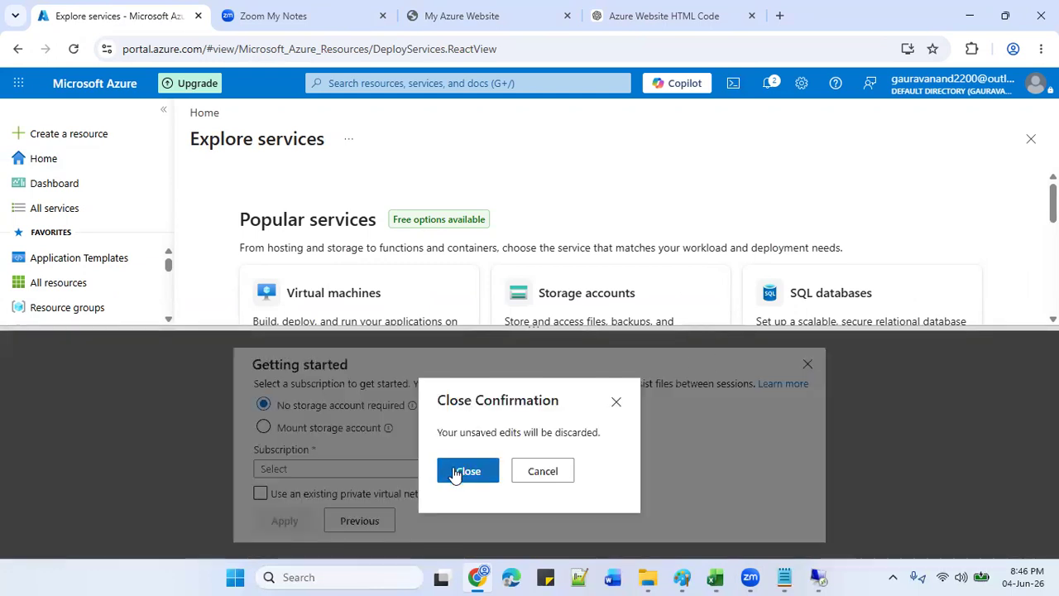
pyautogui.click(452, 471)
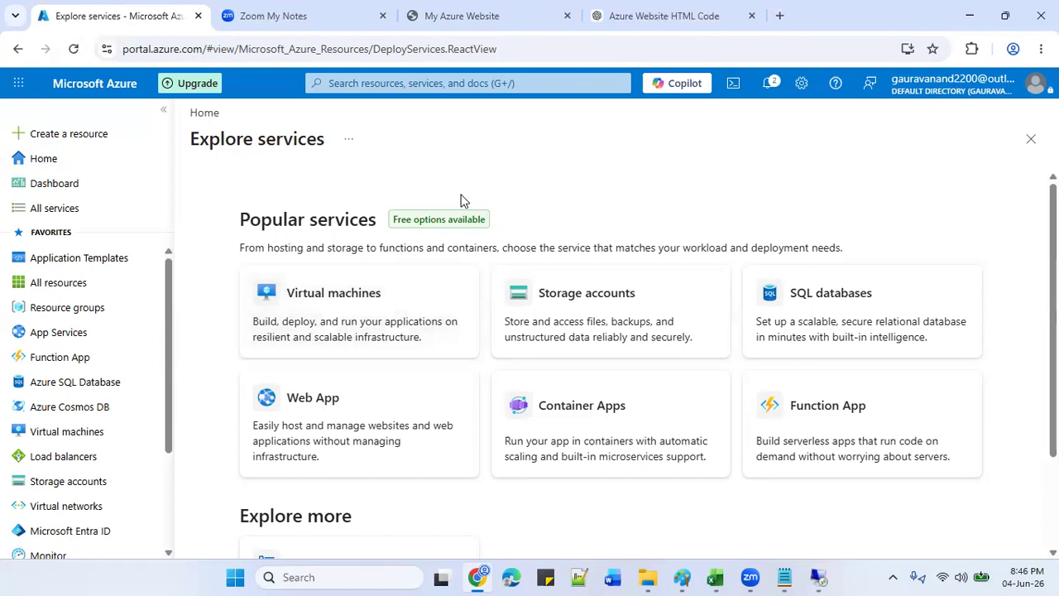
pyautogui.click(733, 83)
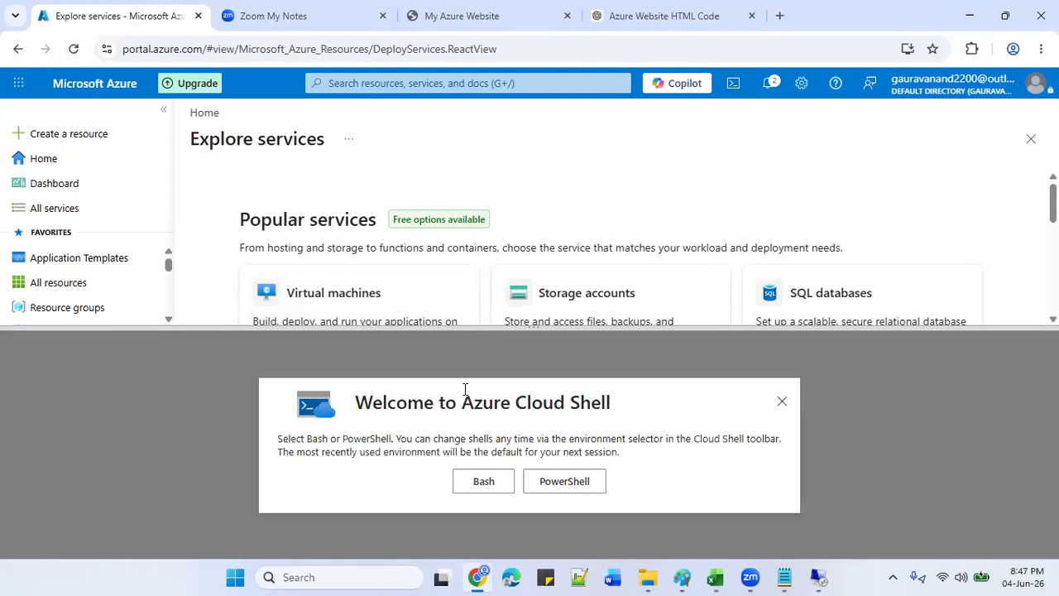
# Dismiss the Cloud Shell welcome prompt and close the Explore services page.
pyautogui.click(782, 401)
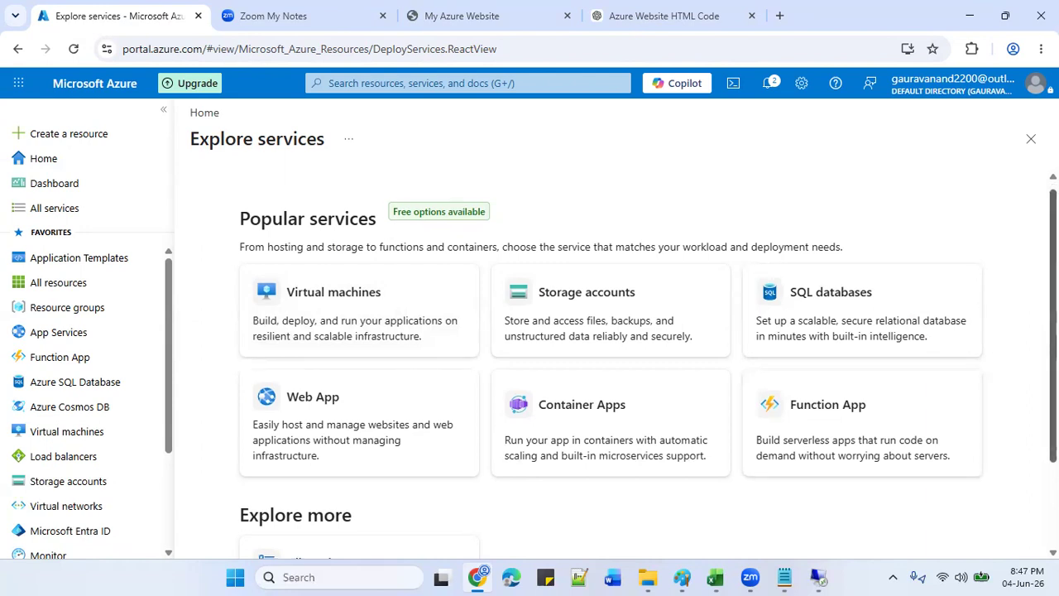
pyautogui.scroll(-3, 610, 364)
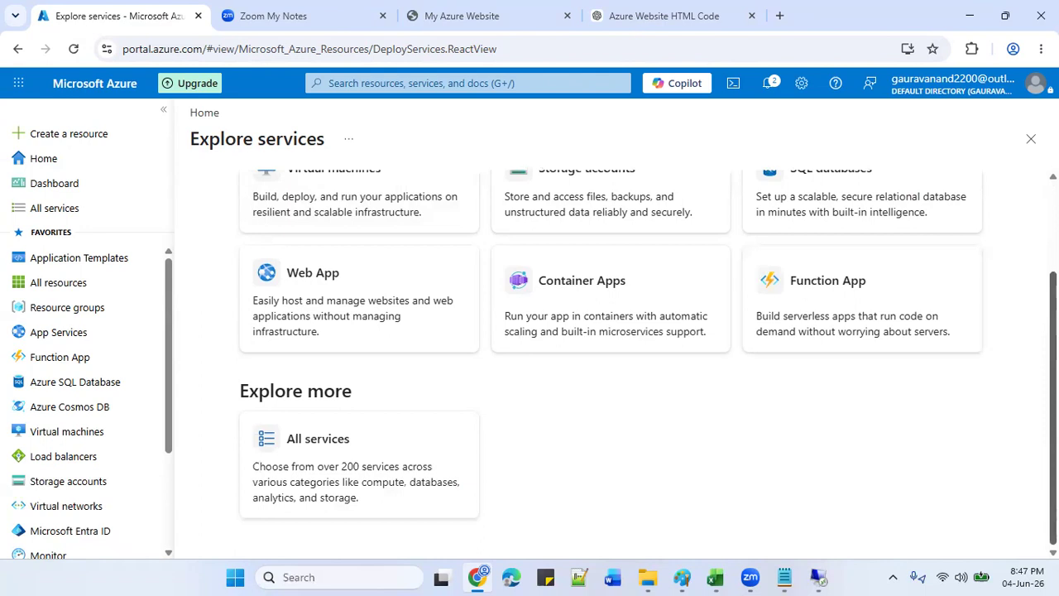
pyautogui.scroll(2, 1026, 322)
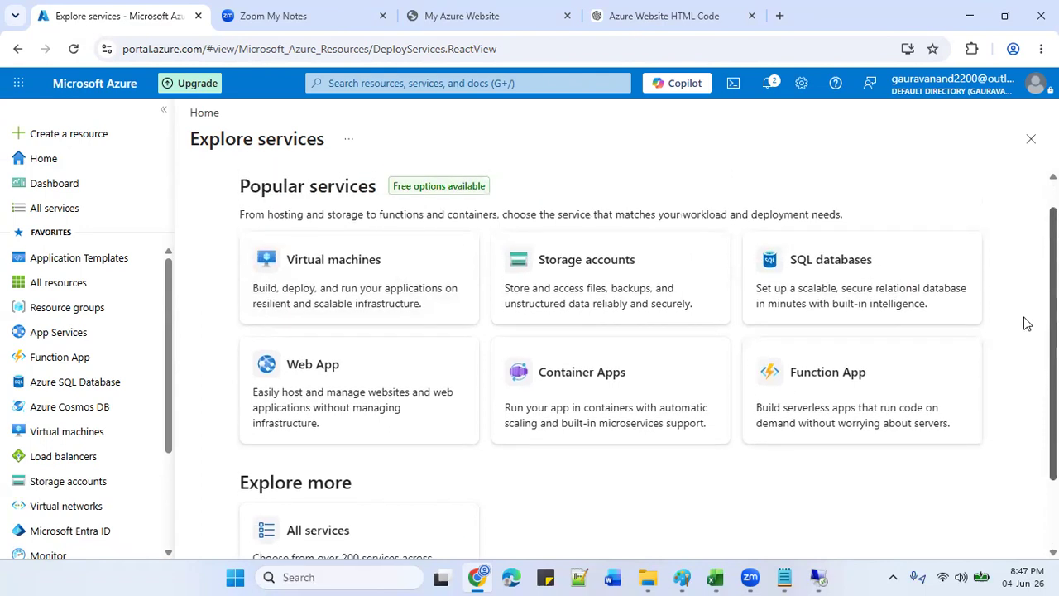
pyautogui.scroll(1, 1026, 323)
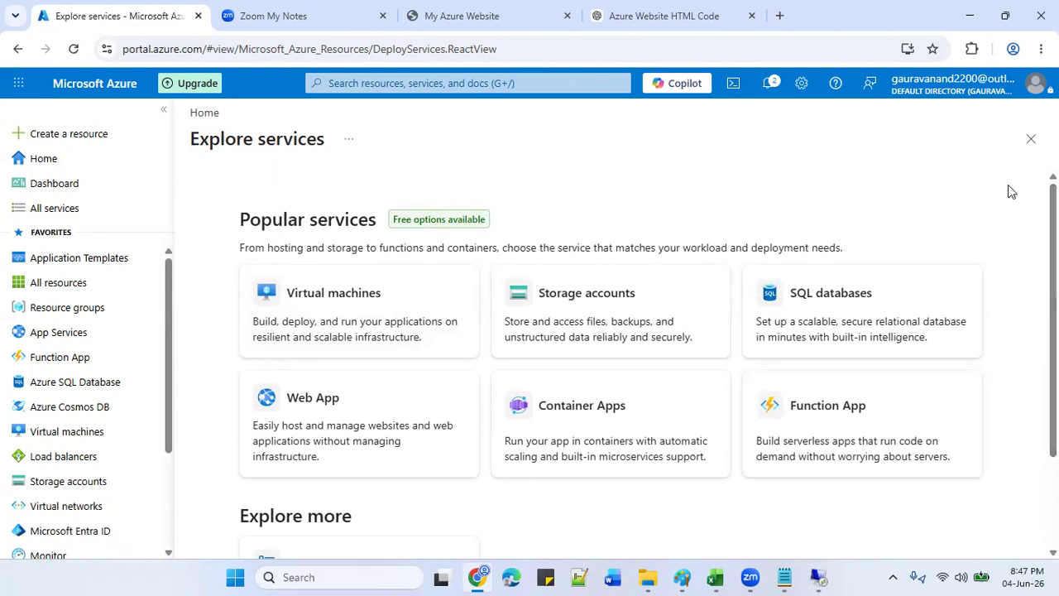
pyautogui.click(1031, 138)
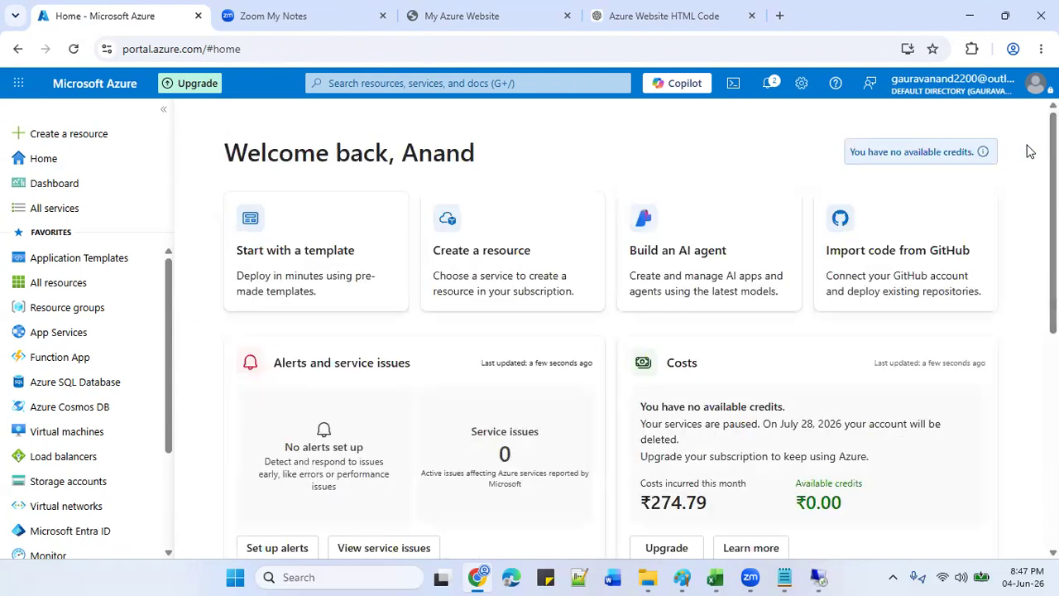